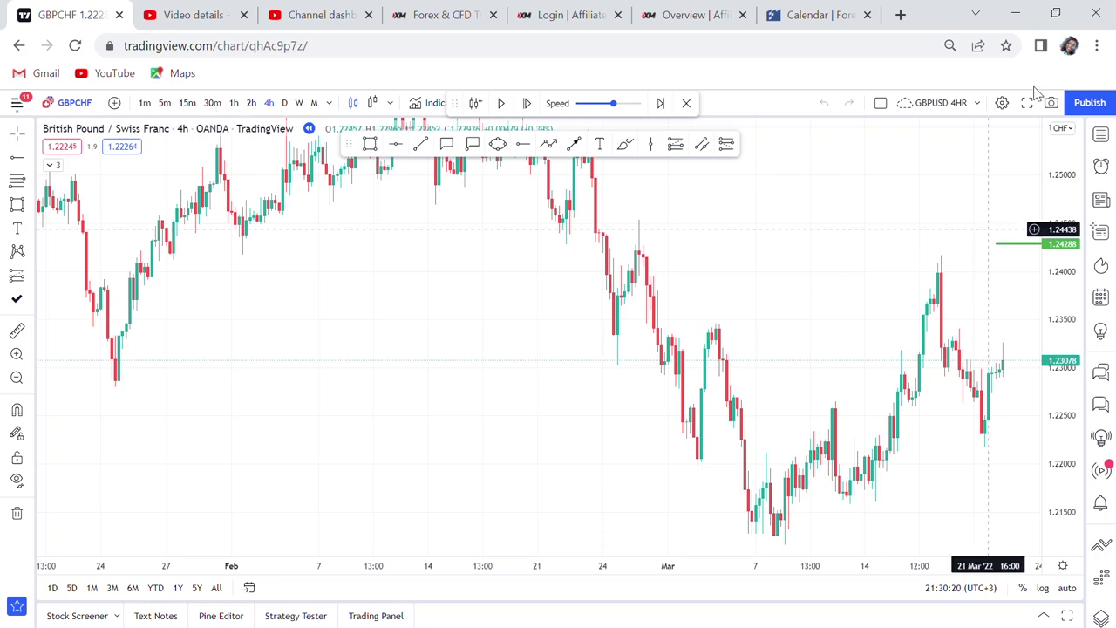
- Draw a rectangle over the mid-March swing high, from 14 Mar to 31 Mar '22, between about 1.24009 and 1.24166
{"action": "left_click_drag", "start_coordinate": [1036, 94], "coordinate": [646, 236]}
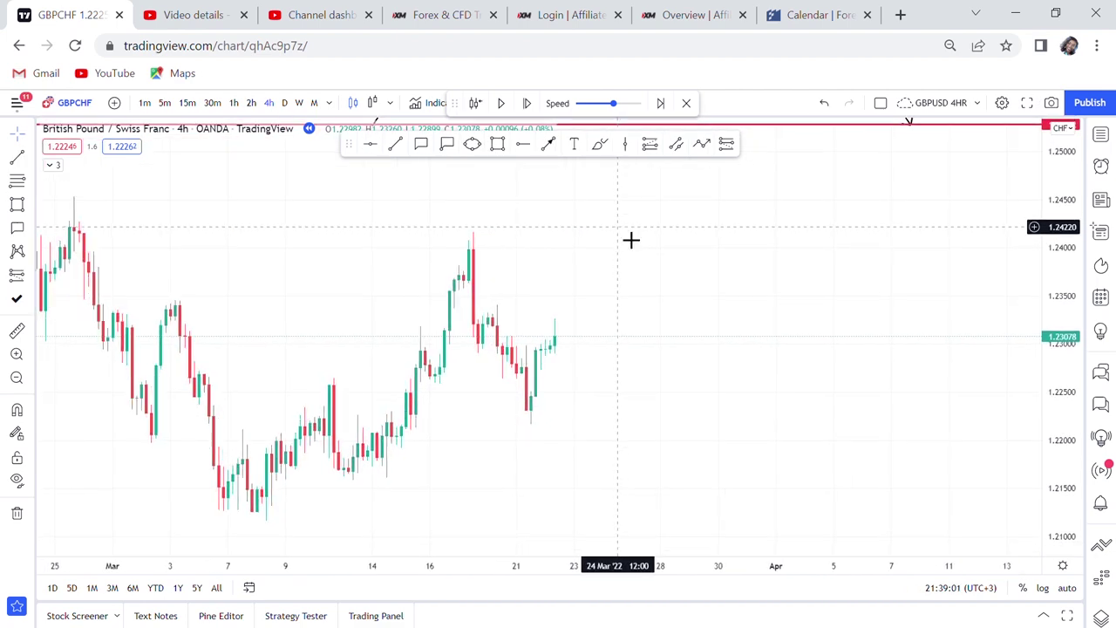
{"action": "mouse_move", "coordinate": [705, 381]}
{"action": "left_mouse_down"}
{"action": "mouse_move", "coordinate": [683, 314]}
{"action": "mouse_move", "coordinate": [700, 360]}
{"action": "left_mouse_up"}
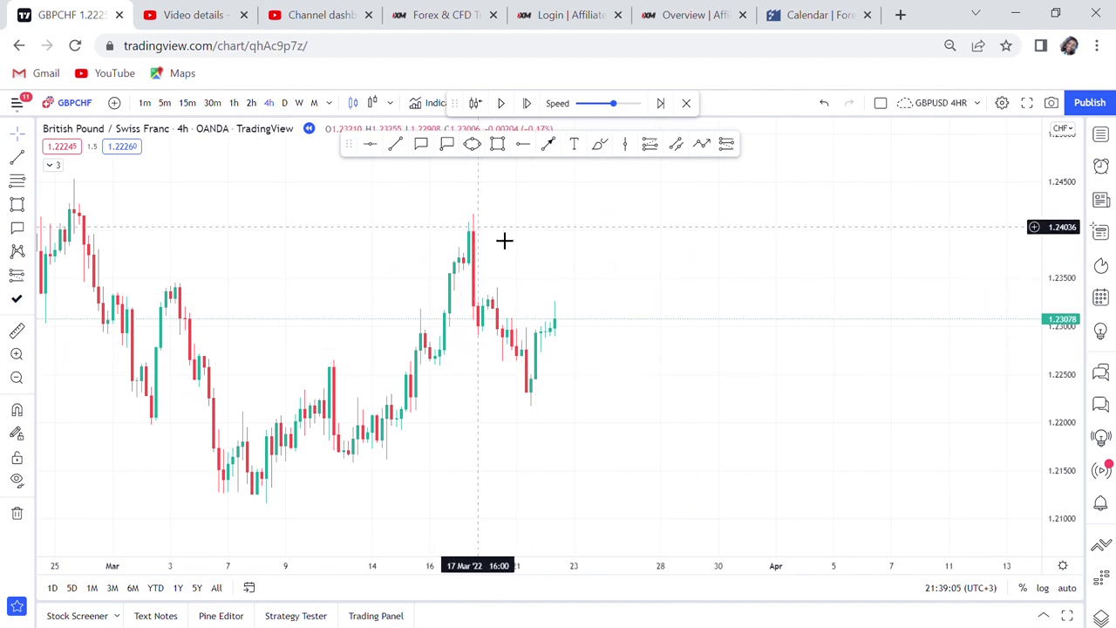
{"action": "left_click", "coordinate": [501, 146]}
{"action": "left_click", "coordinate": [384, 218]}
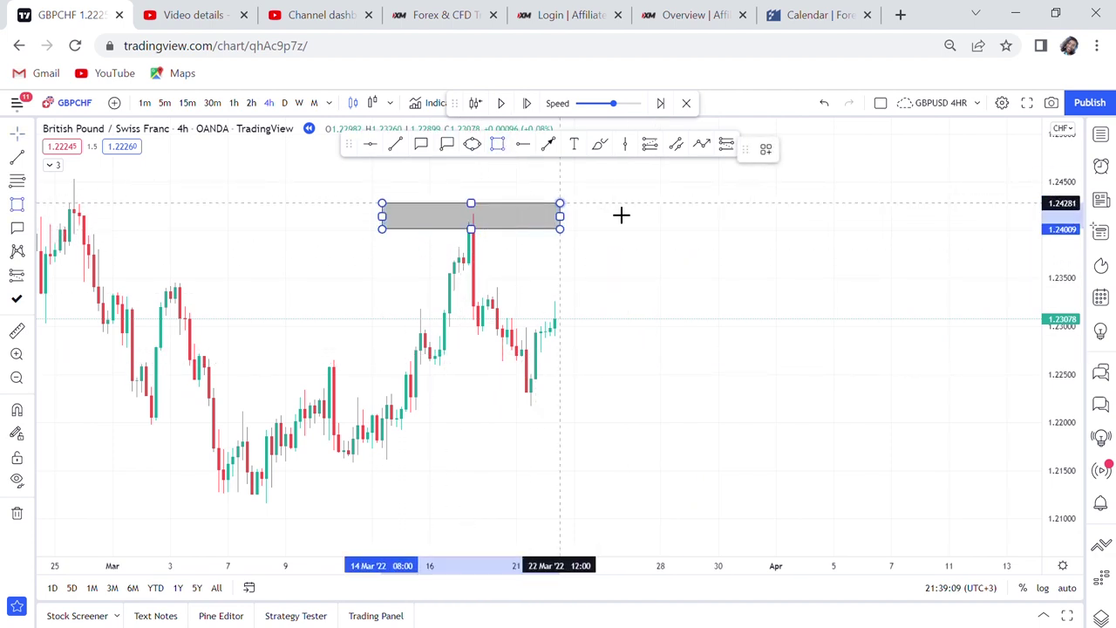
{"action": "left_click", "coordinate": [767, 228]}
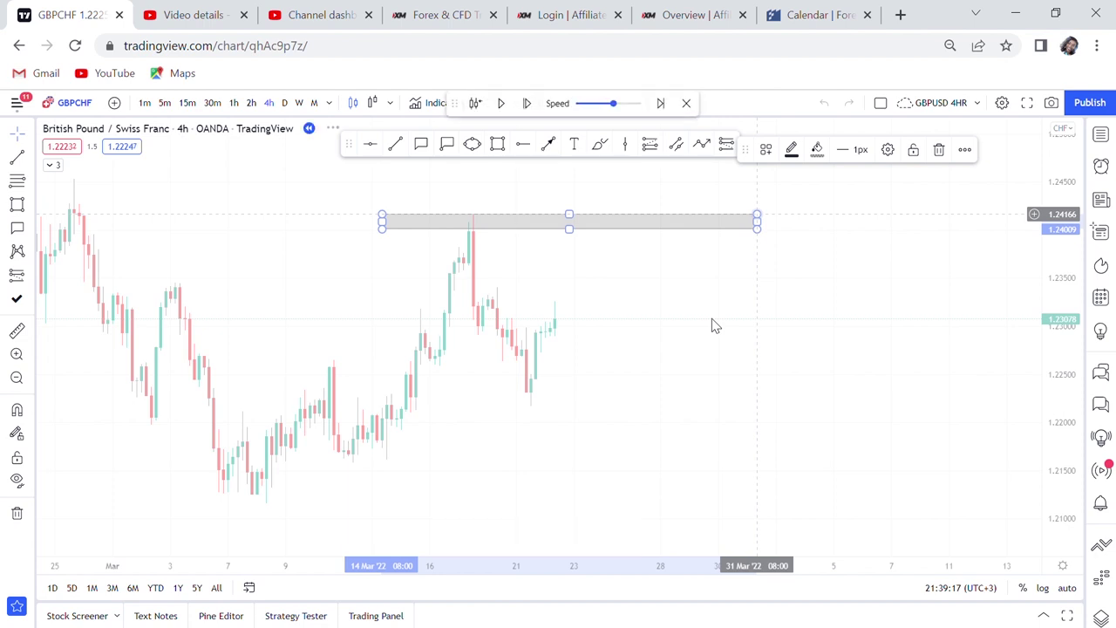
- Add a callout reading "1ST ATTEMPT" that points at the 17 March high inside the upper grey zone
{"action": "left_click_drag", "start_coordinate": [784, 306], "coordinate": [465, 319]}
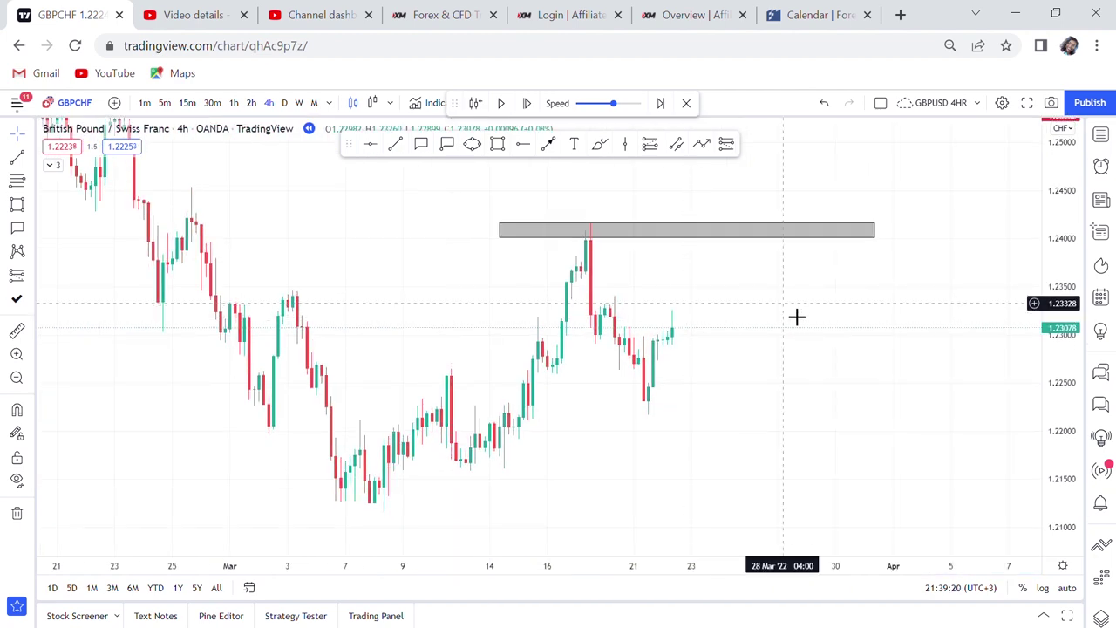
{"action": "left_click_drag", "start_coordinate": [797, 317], "coordinate": [633, 369]}
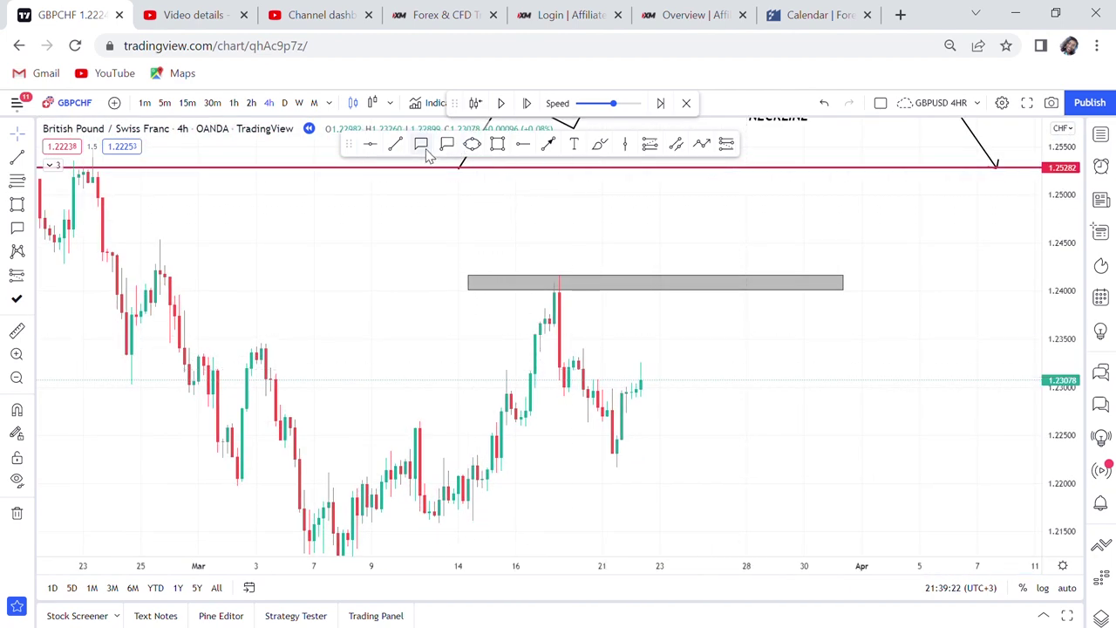
{"action": "left_click", "coordinate": [561, 285]}
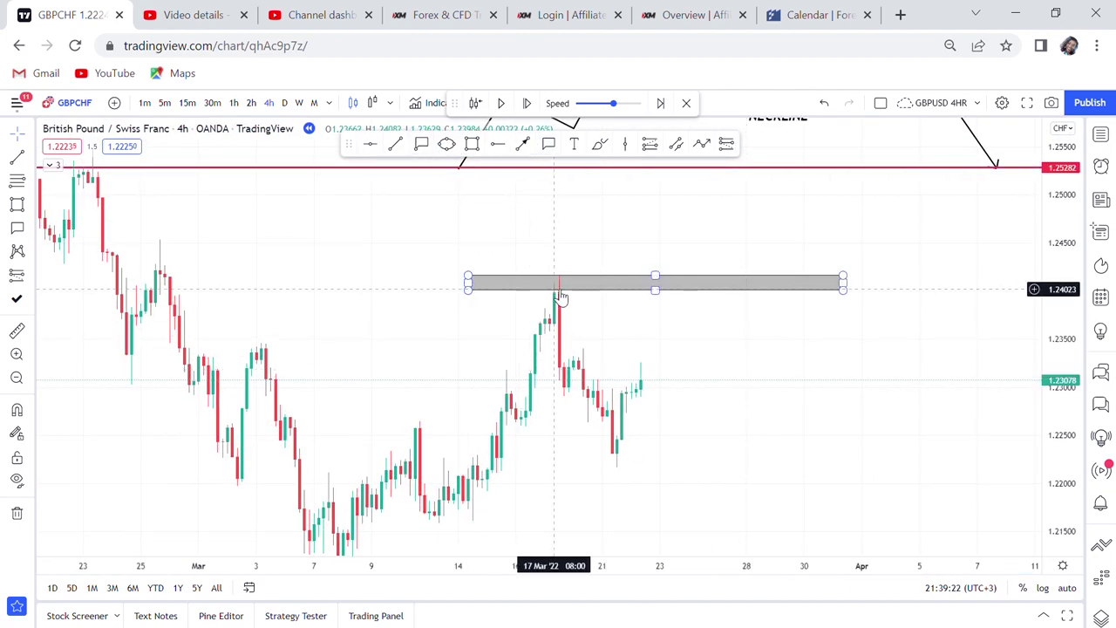
{"action": "left_click", "coordinate": [421, 146]}
{"action": "left_click", "coordinate": [549, 145]}
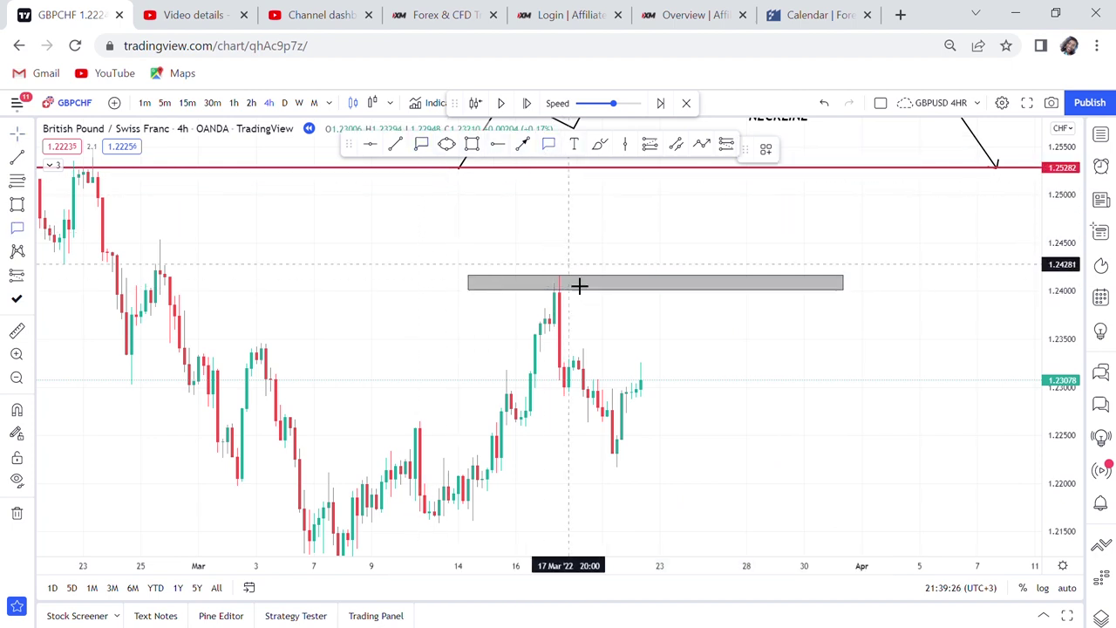
{"action": "left_click_drag", "start_coordinate": [564, 282], "coordinate": [523, 234]}
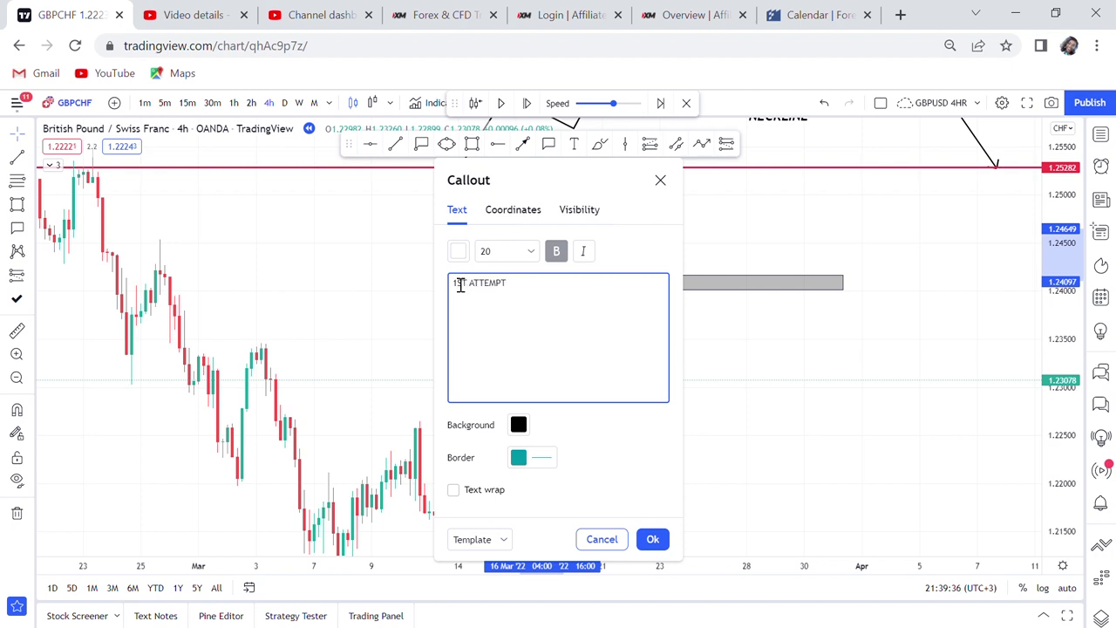
{"action": "left_click", "coordinate": [719, 372]}
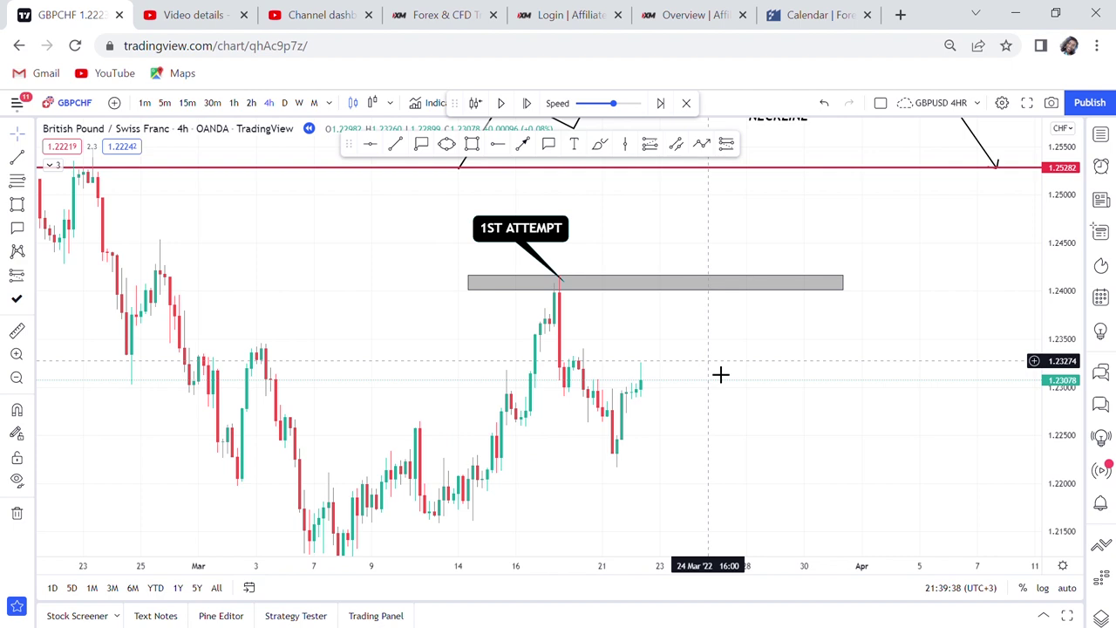
- Move the "1ST ATTEMPT" label further up and away from the zone, and shift its pointer tip slightly to an earlier date
{"action": "left_click_drag", "start_coordinate": [551, 235], "coordinate": [512, 225]}
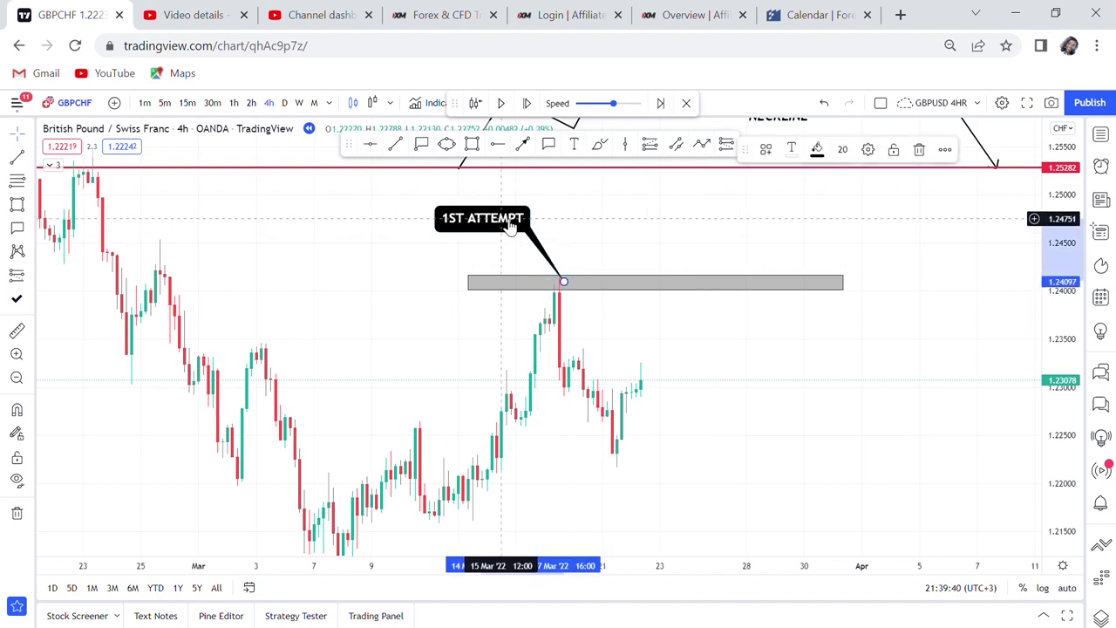
{"action": "left_click_drag", "start_coordinate": [648, 252], "coordinate": [622, 248]}
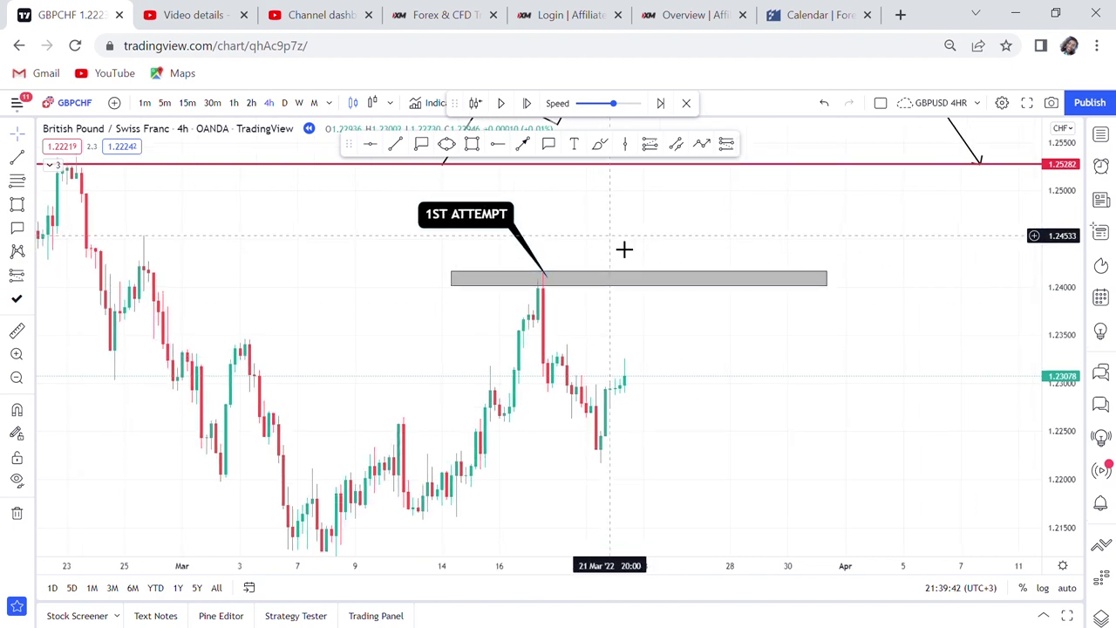
{"action": "left_click_drag", "start_coordinate": [546, 276], "coordinate": [532, 279]}
- Draw a thin candle-like rectangle through the upper zone at 23 Mar, about 1.23832 to 1.24390, filled green at 73% opacity
{"action": "left_click_drag", "start_coordinate": [605, 247], "coordinate": [594, 229]}
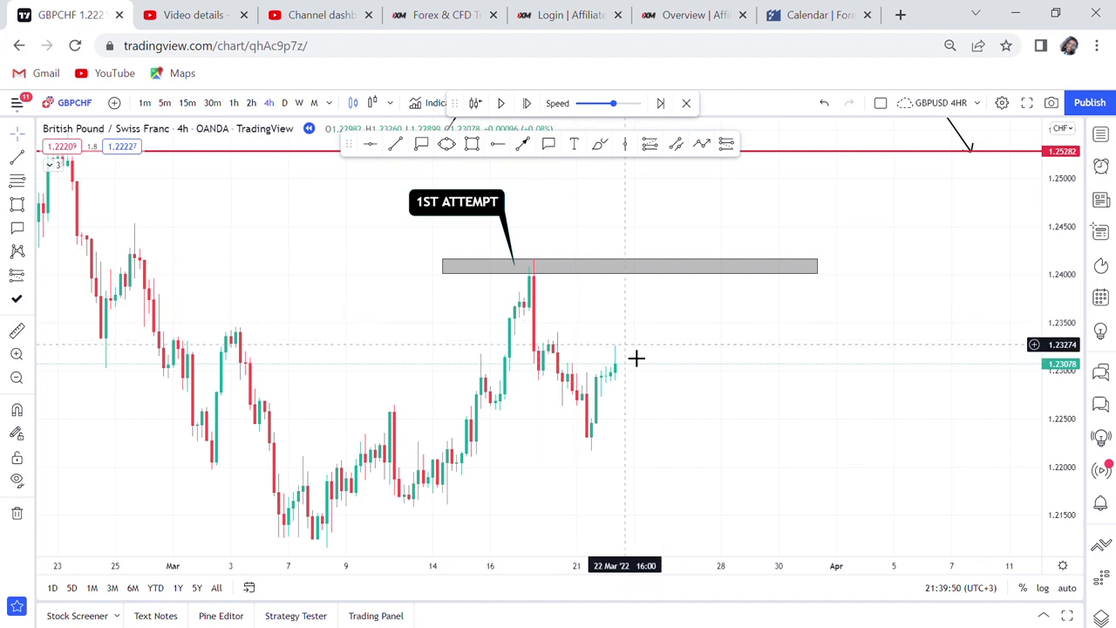
{"action": "left_click_drag", "start_coordinate": [616, 354], "coordinate": [585, 343]}
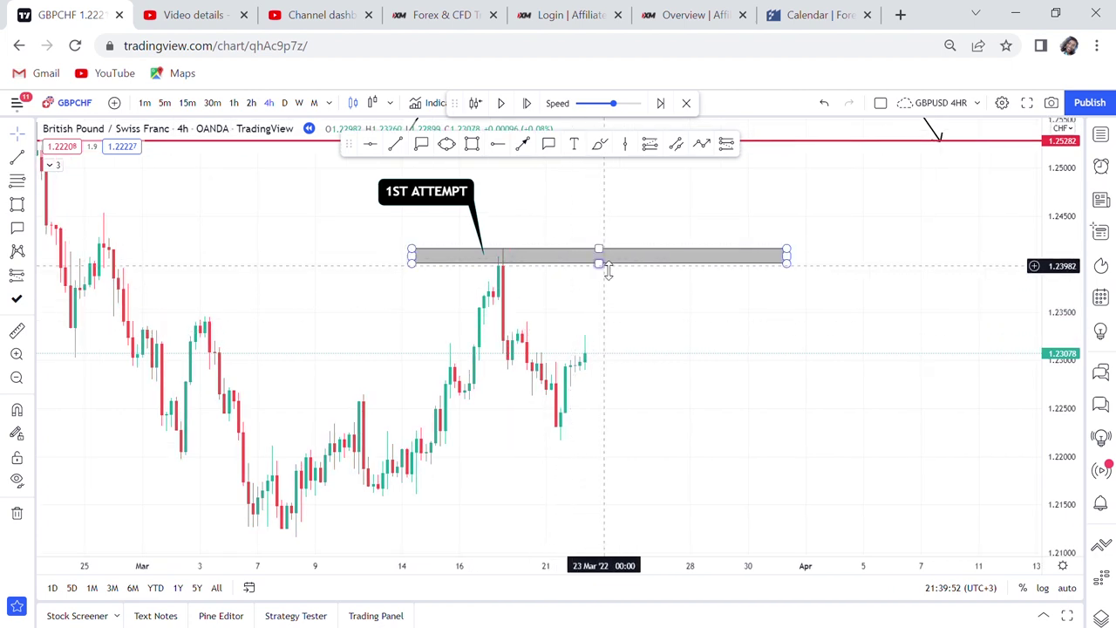
{"action": "left_click", "coordinate": [472, 144]}
{"action": "left_click", "coordinate": [611, 280]}
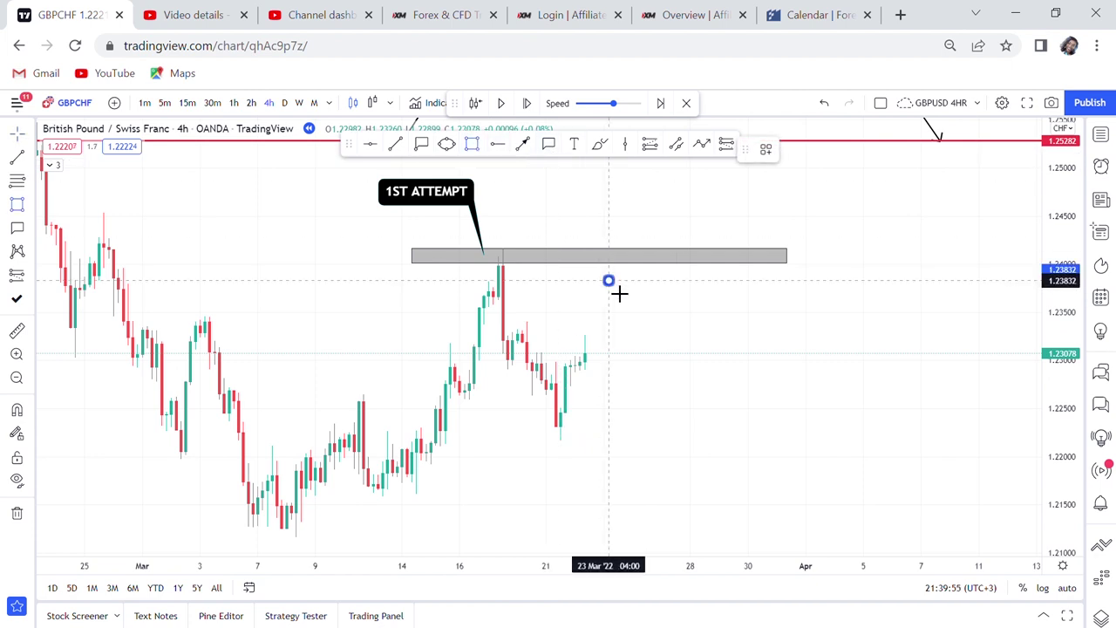
{"action": "left_click", "coordinate": [626, 238]}
{"action": "left_click", "coordinate": [817, 150]}
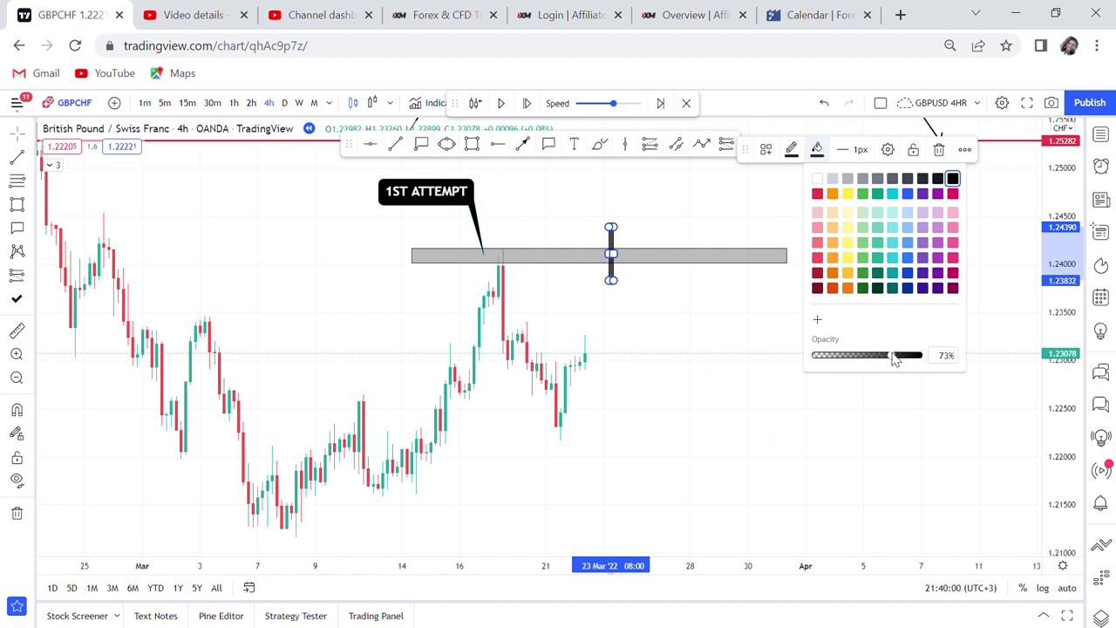
{"action": "left_click", "coordinate": [862, 194]}
{"action": "left_click", "coordinate": [753, 394]}
- Draw a horizontal rectangle at the 10 March high, from 8 Mar to 23 Mar '22, between about 1.22552 and 1.22640
{"action": "left_click_drag", "start_coordinate": [752, 393], "coordinate": [818, 273]}
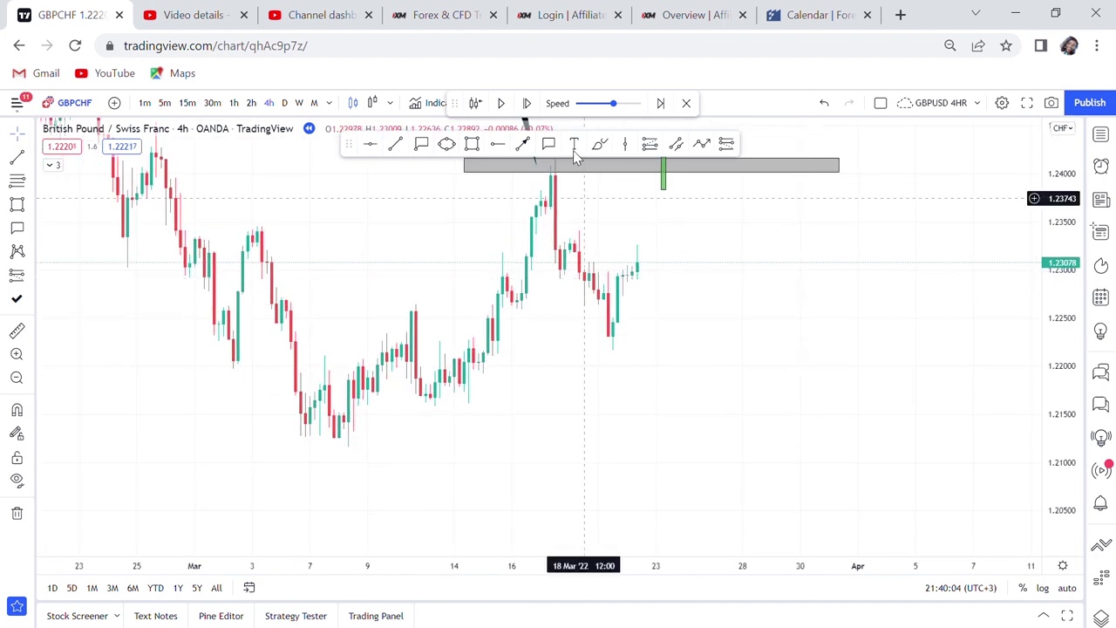
{"action": "left_click", "coordinate": [472, 145]}
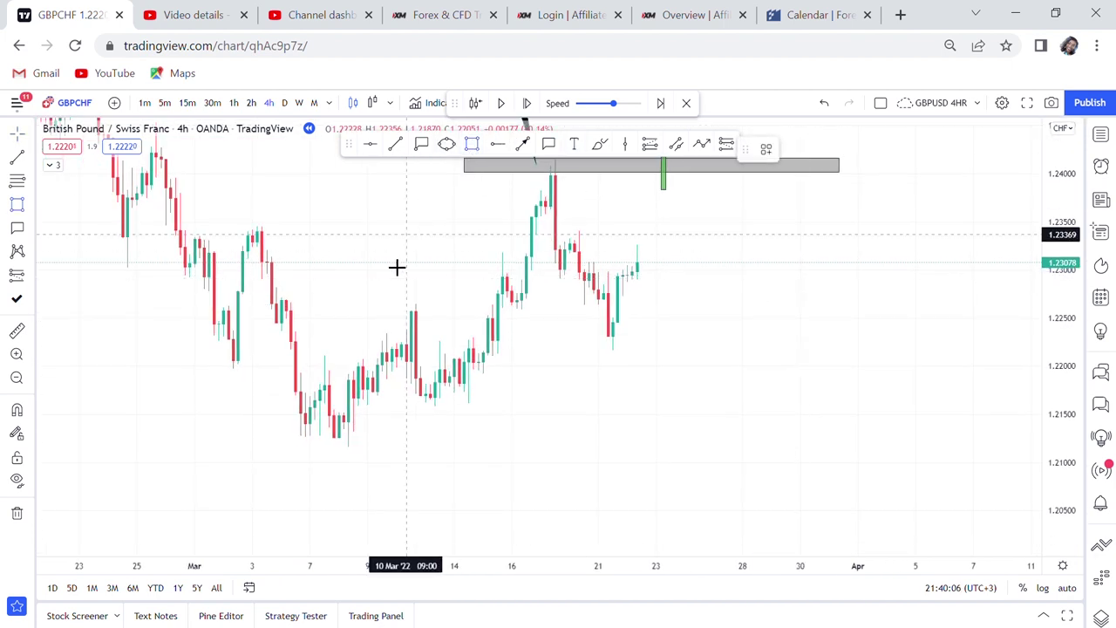
{"action": "left_click_drag", "start_coordinate": [344, 305], "coordinate": [676, 310]}
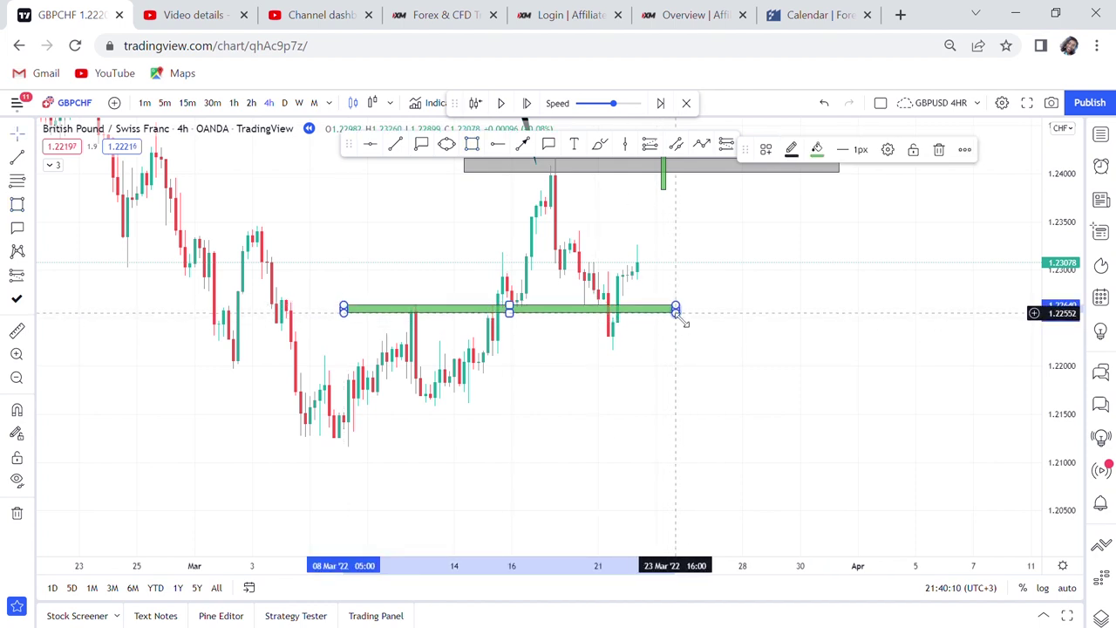
{"action": "left_click", "coordinate": [555, 423]}
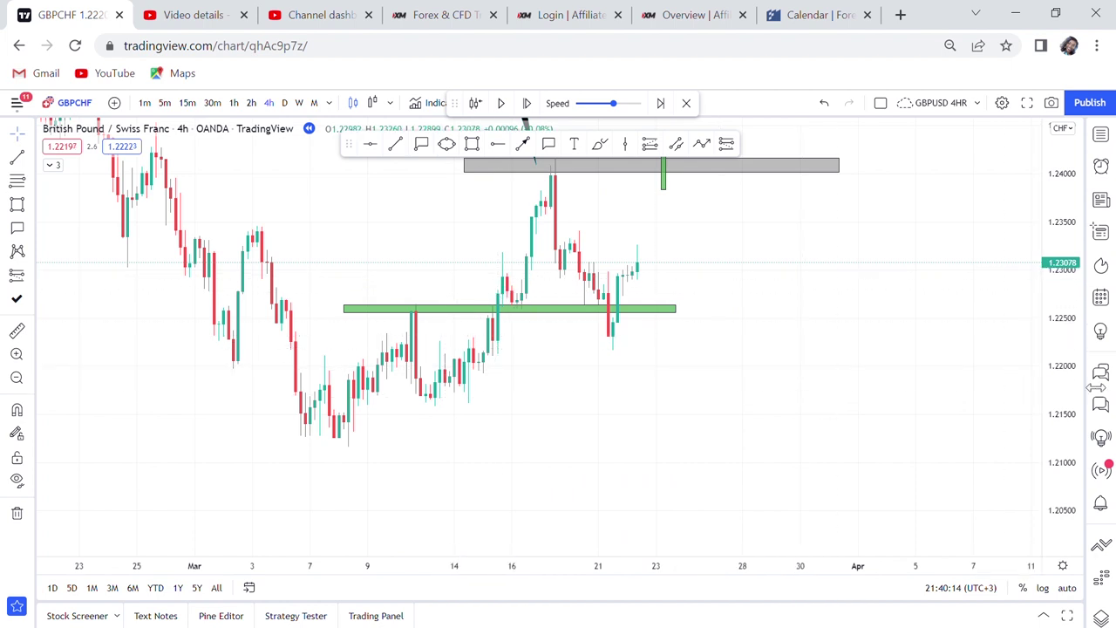
- Change the lower zone rectangle's fill to black with 12% opacity
{"action": "left_click_drag", "start_coordinate": [1073, 468], "coordinate": [1036, 229]}
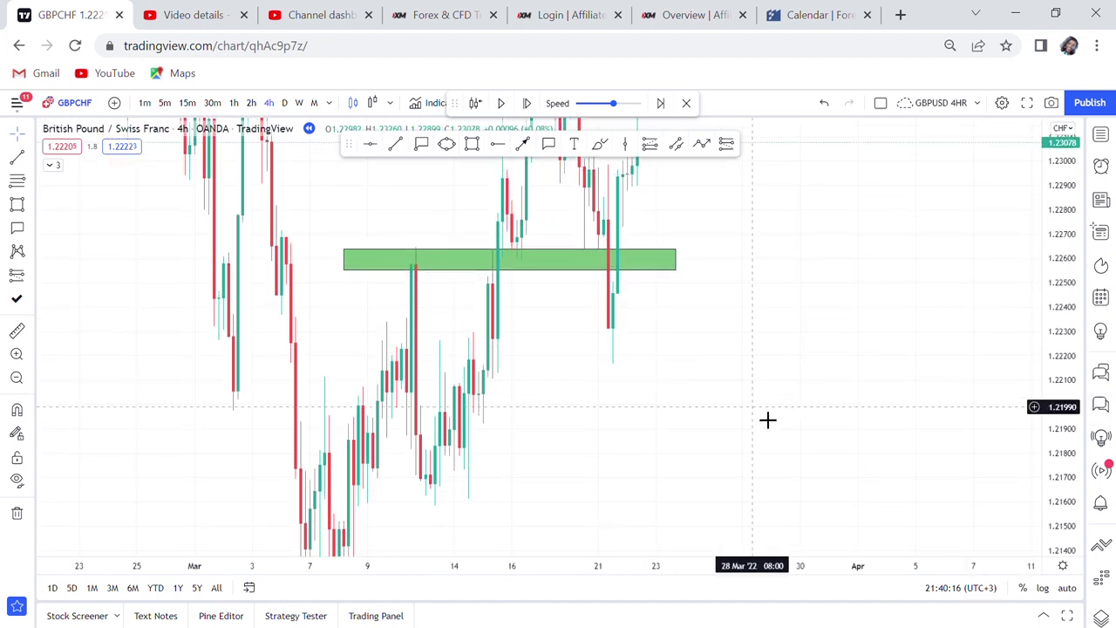
{"action": "left_click_drag", "start_coordinate": [716, 372], "coordinate": [766, 382]}
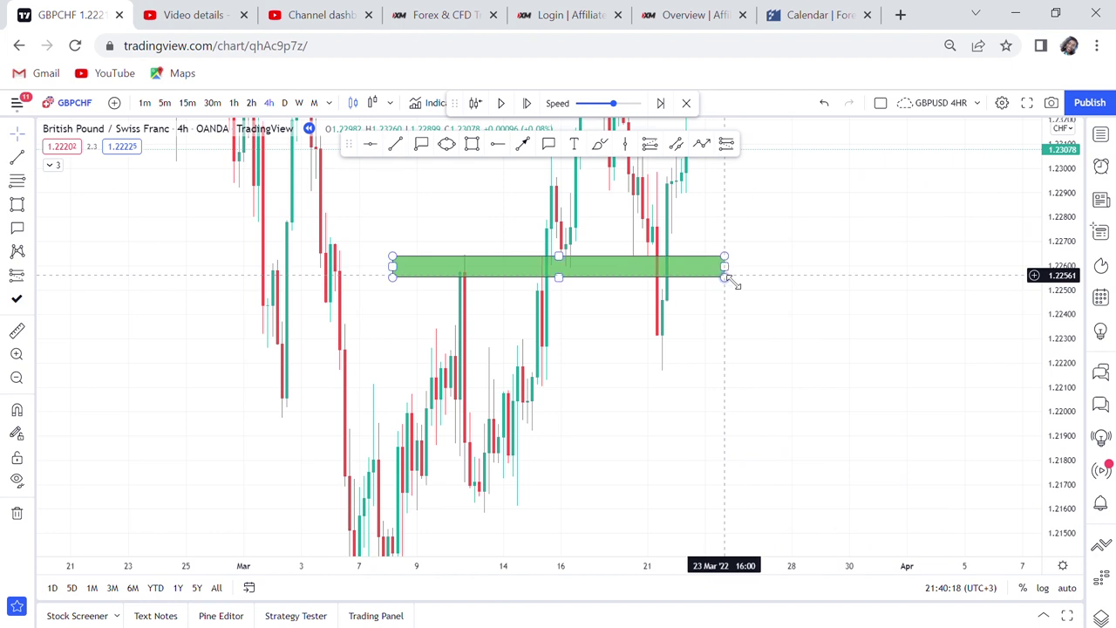
{"action": "left_click", "coordinate": [732, 281]}
{"action": "left_click", "coordinate": [817, 150]}
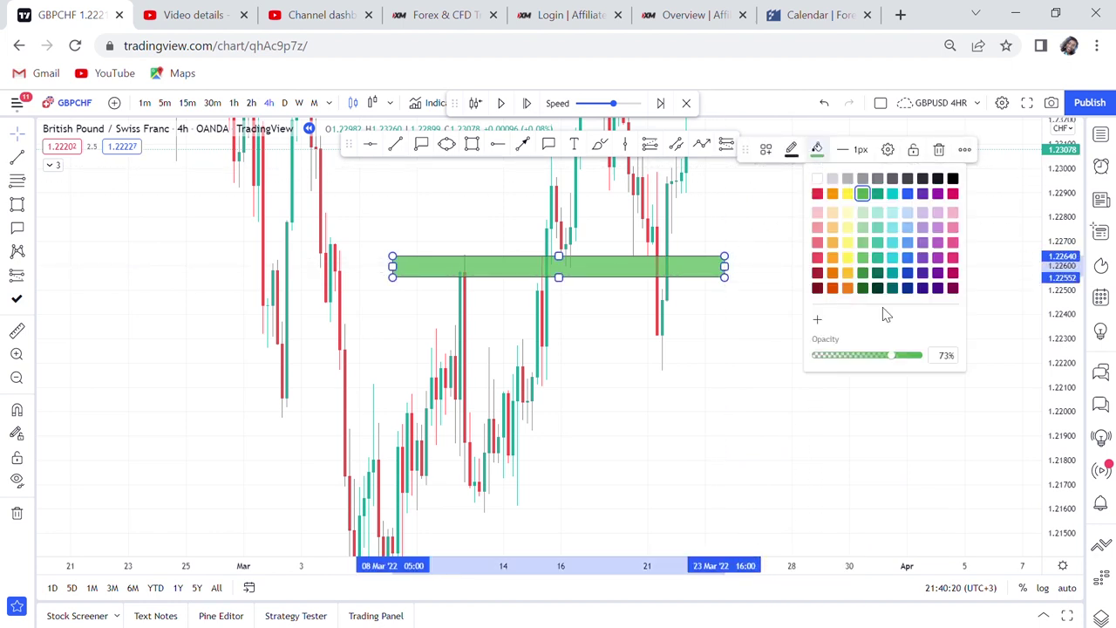
{"action": "left_click_drag", "start_coordinate": [889, 363], "coordinate": [833, 365]}
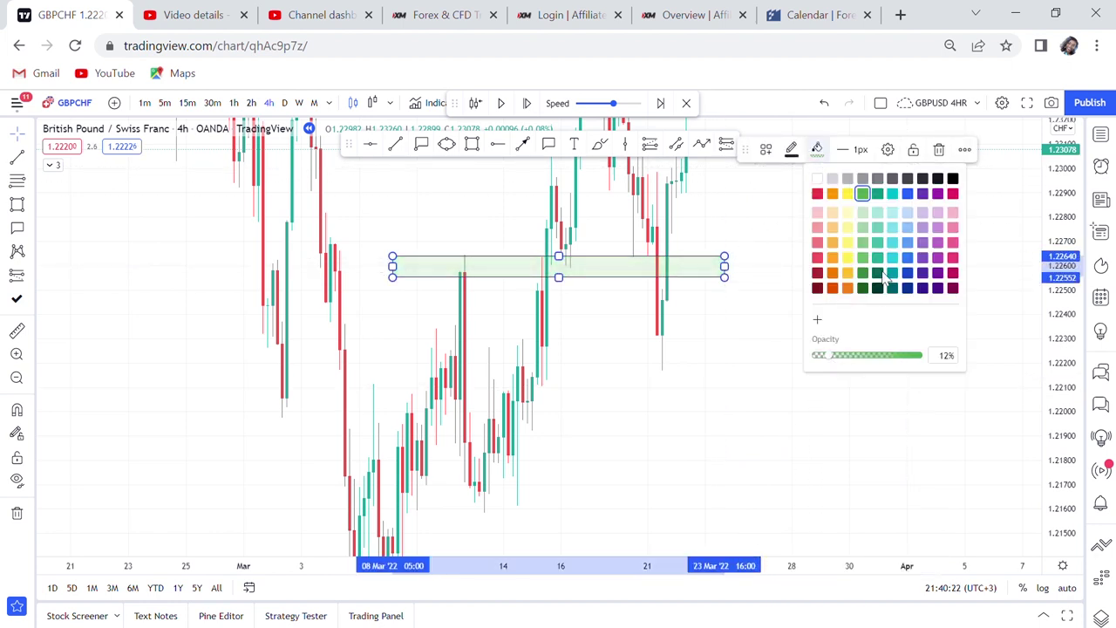
{"action": "left_click", "coordinate": [954, 179]}
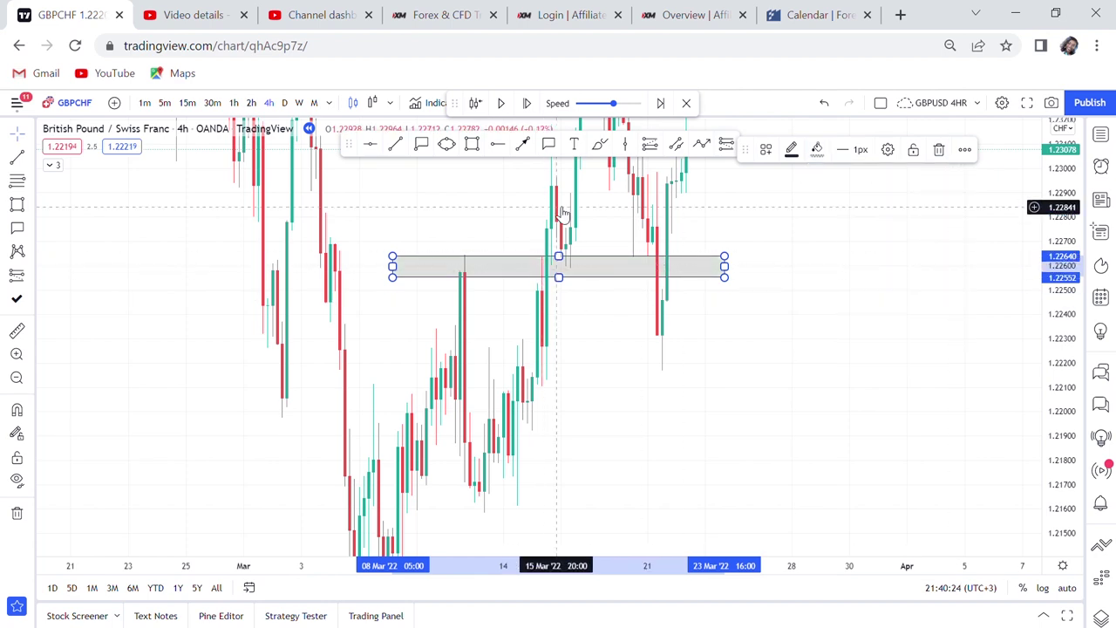
- Add a callout reading "1ST TOP" that points at the 10 March high in the lower zone
{"action": "left_click_drag", "start_coordinate": [636, 349], "coordinate": [828, 372]}
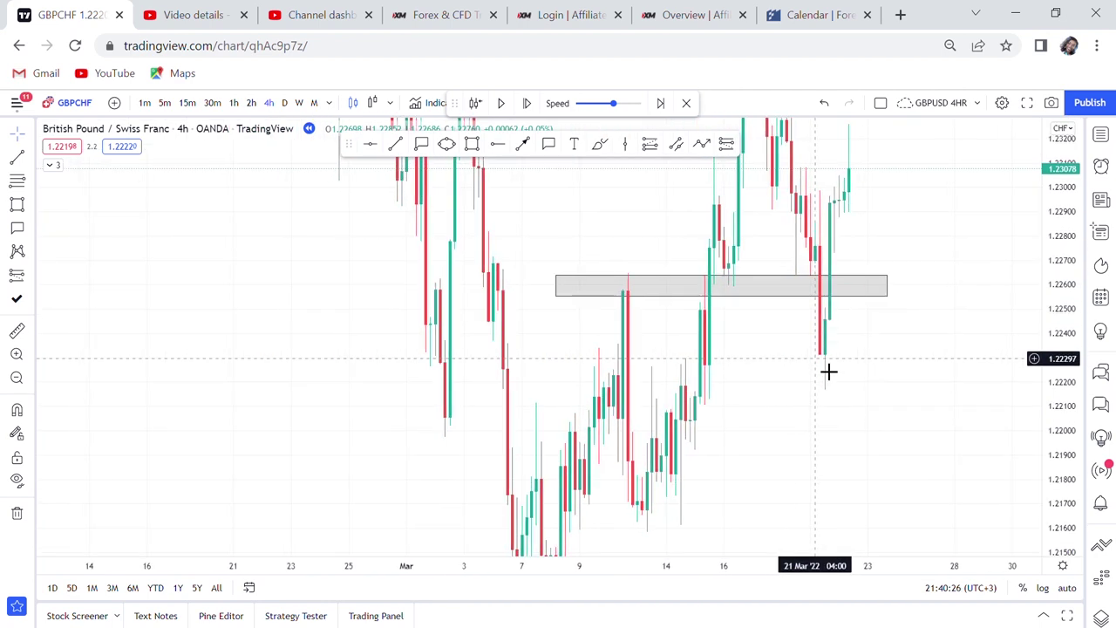
{"action": "scroll", "coordinate": [829, 372], "scroll_direction": "up", "scroll_amount": 3}
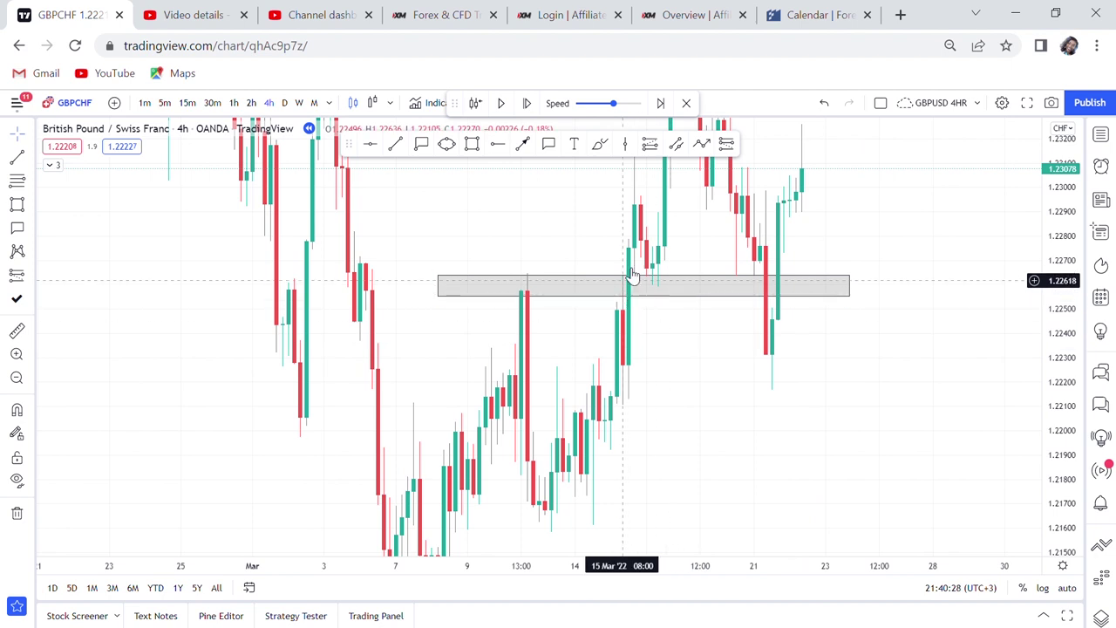
{"action": "scroll", "coordinate": [635, 260], "scroll_direction": "up", "scroll_amount": 1}
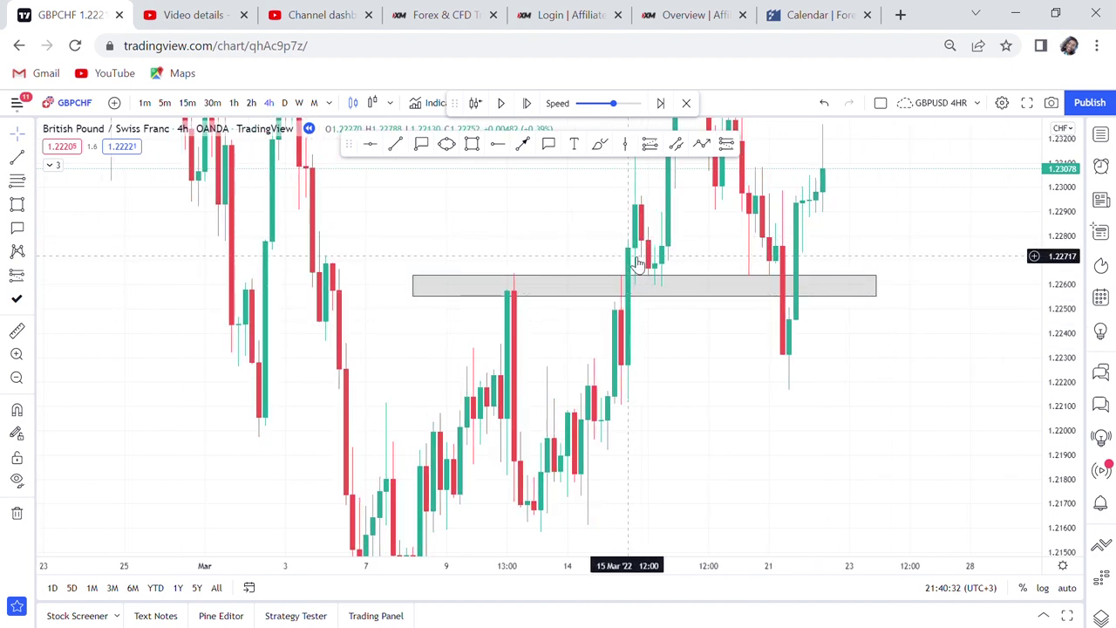
{"action": "scroll", "coordinate": [633, 255], "scroll_direction": "up", "scroll_amount": 1}
{"action": "scroll", "coordinate": [489, 262], "scroll_direction": "down", "scroll_amount": 1}
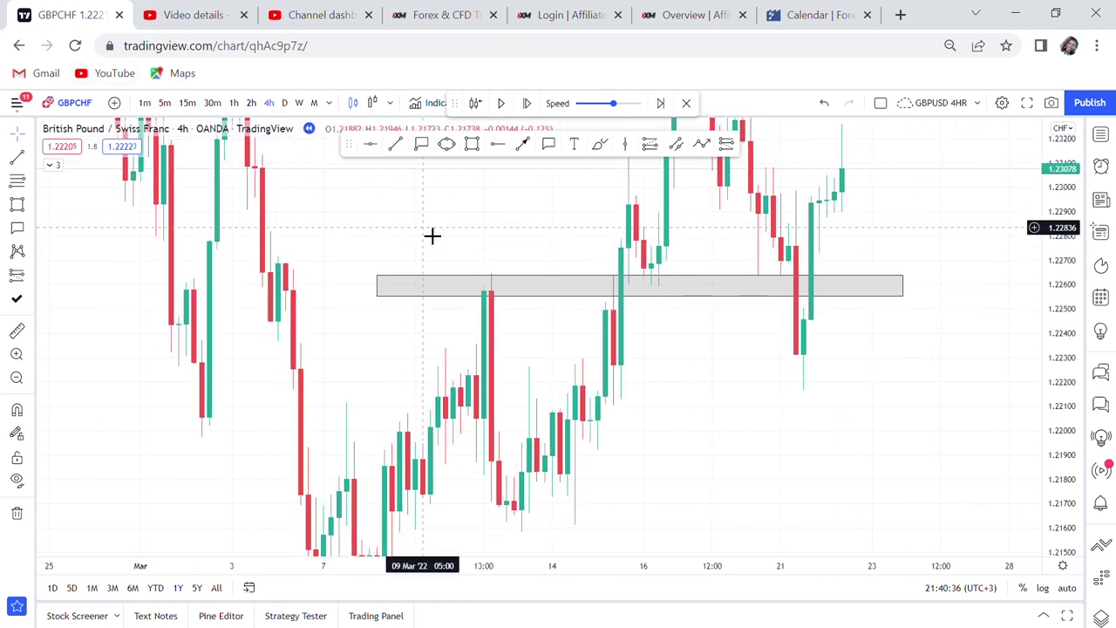
{"action": "left_click_drag", "start_coordinate": [601, 225], "coordinate": [605, 229]}
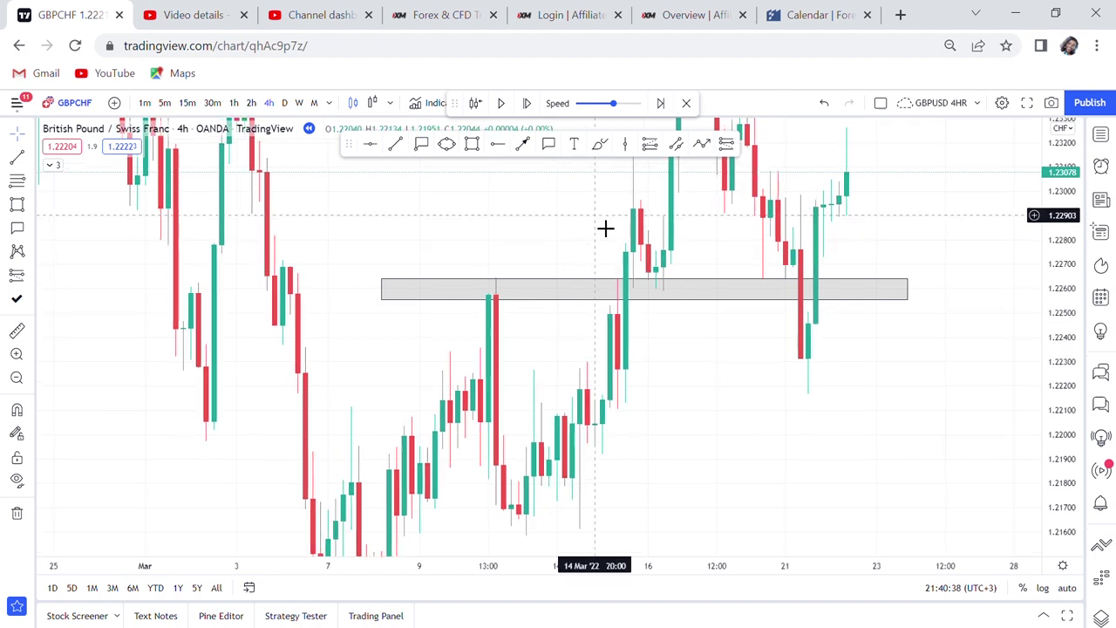
{"action": "left_click", "coordinate": [494, 282]}
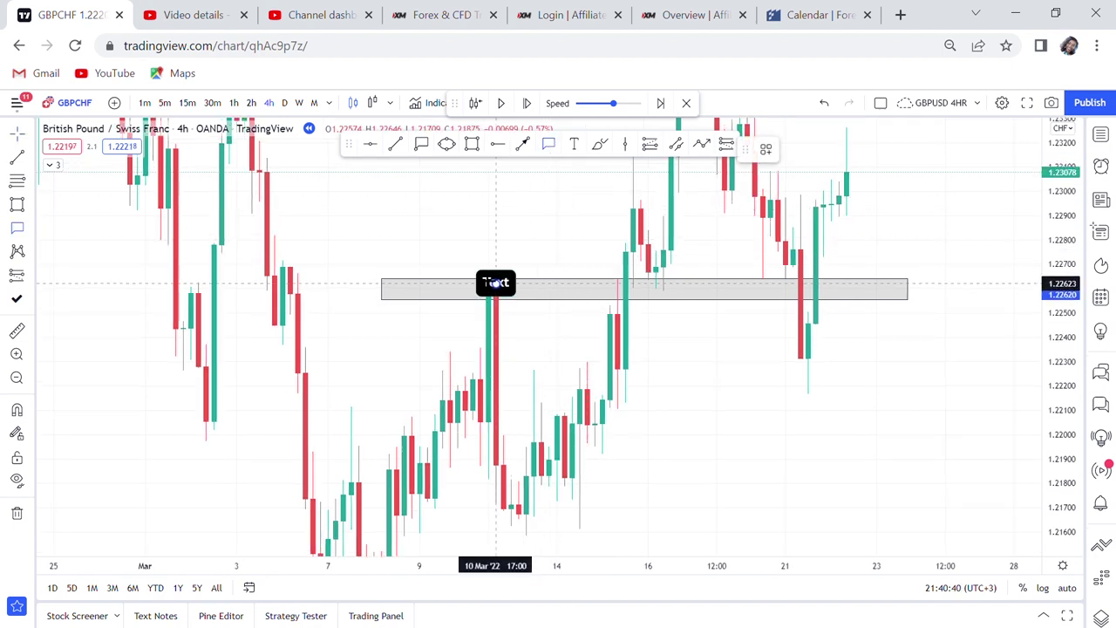
{"action": "left_click", "coordinate": [446, 251]}
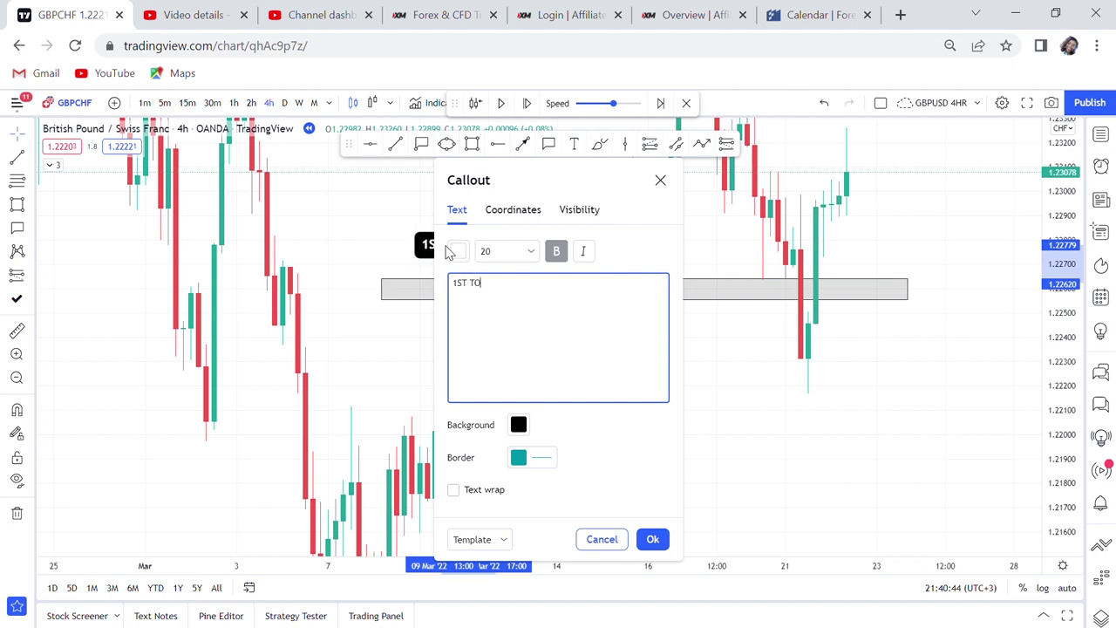
{"action": "left_click", "coordinate": [732, 362]}
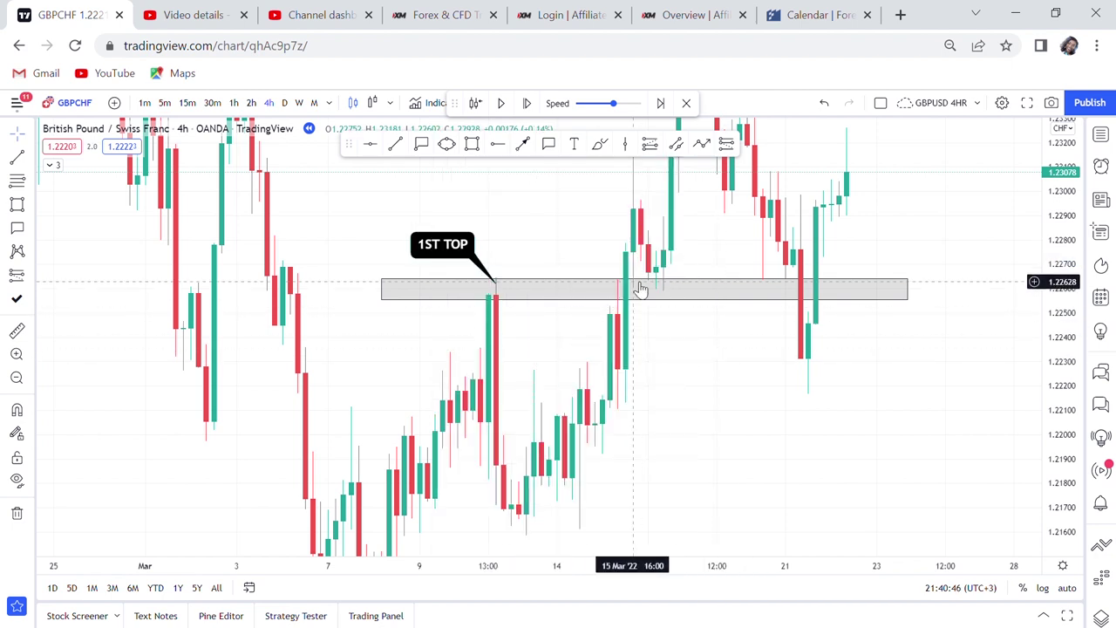
{"action": "left_click_drag", "start_coordinate": [732, 259], "coordinate": [710, 302]}
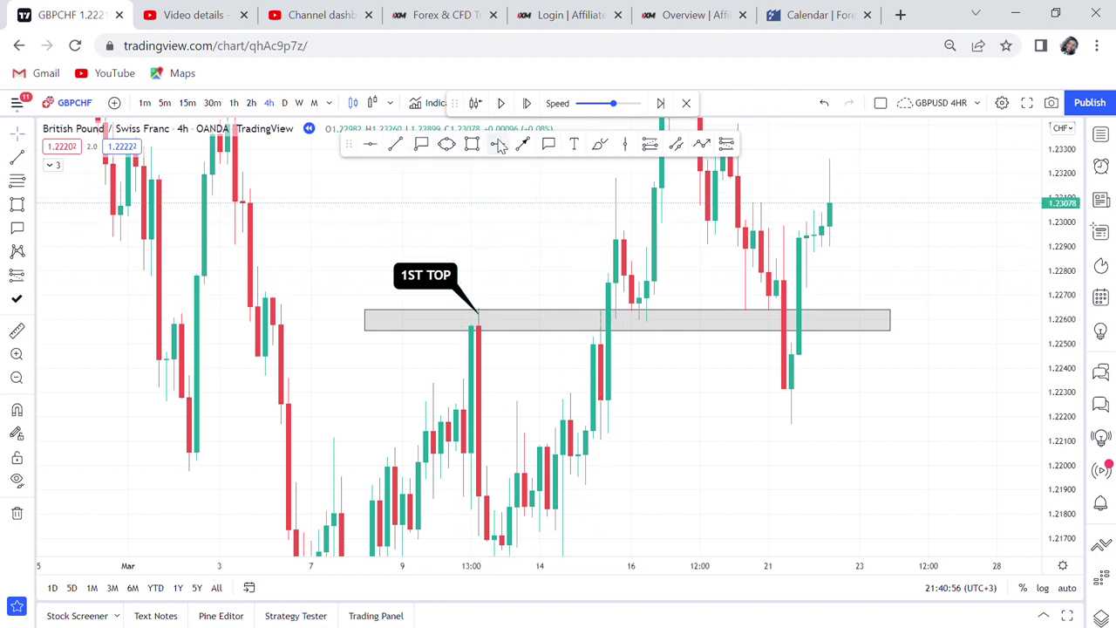
{"action": "left_click", "coordinate": [523, 146]}
{"action": "left_click", "coordinate": [571, 215]}
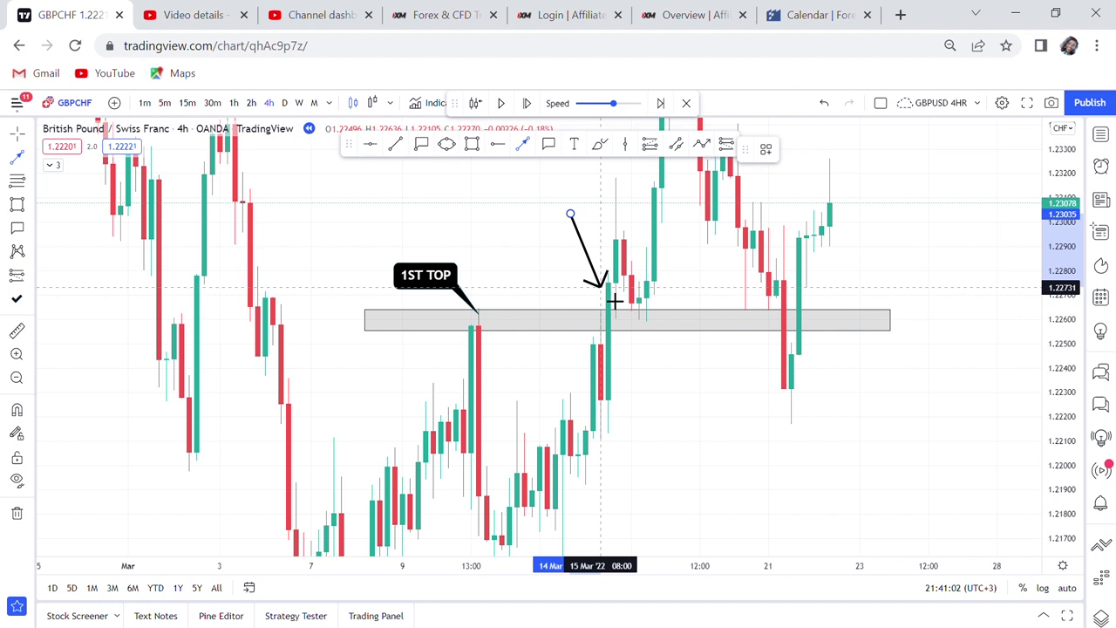
{"action": "left_click", "coordinate": [615, 301]}
{"action": "left_click", "coordinate": [965, 151]}
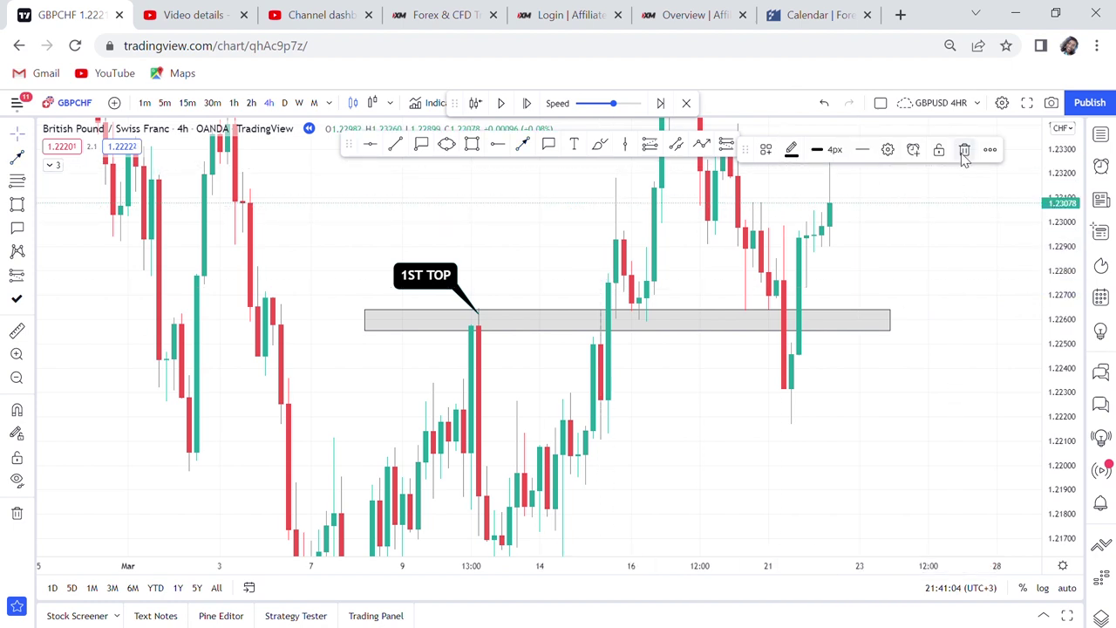
- Delete the lower zone rectangle at the 10 March high together with its "1ST TOP" callout
{"action": "left_click", "coordinate": [714, 330]}
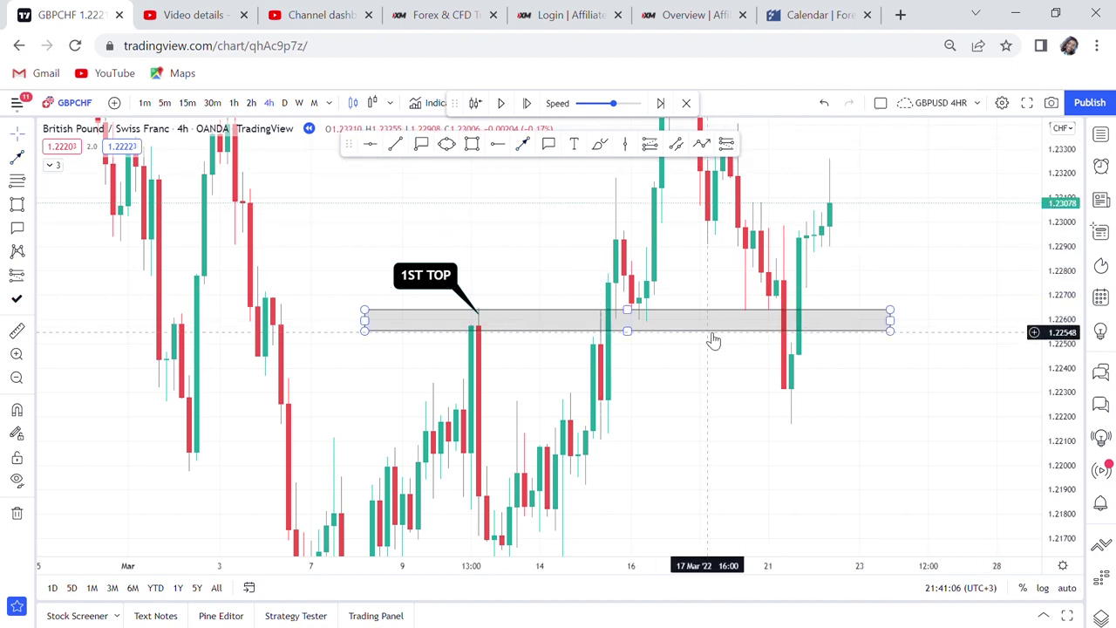
{"action": "key", "text": "Delete"}
{"action": "left_click", "coordinate": [433, 294]}
{"action": "key", "text": "Delete"}
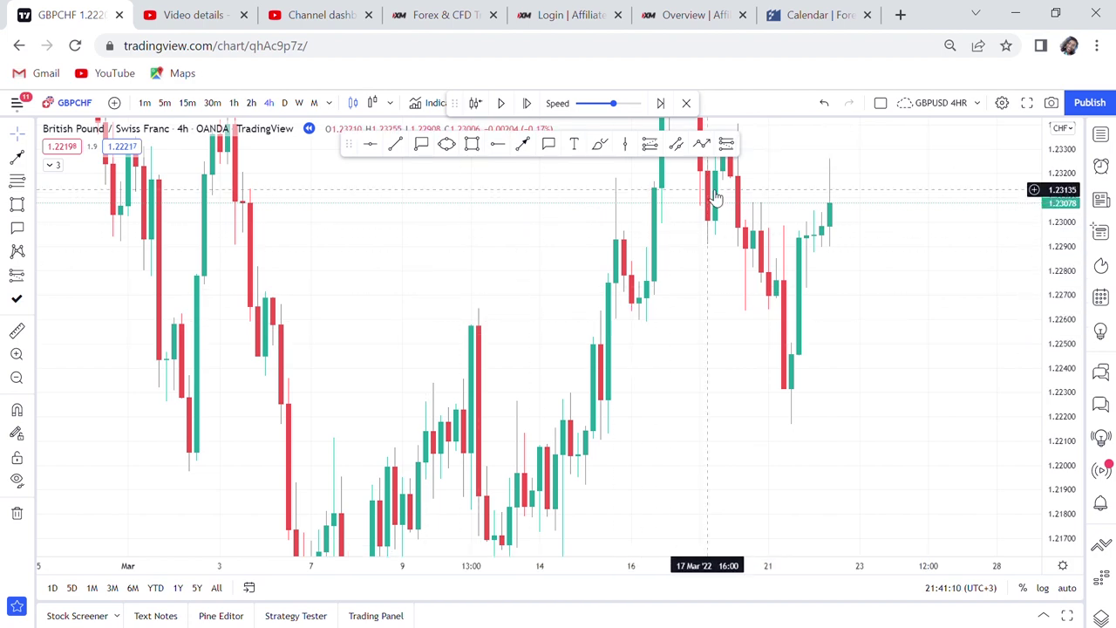
- Delete the thin green candle-like rectangle that crosses the upper zone at 23 March
{"action": "left_click_drag", "start_coordinate": [855, 177], "coordinate": [696, 374]}
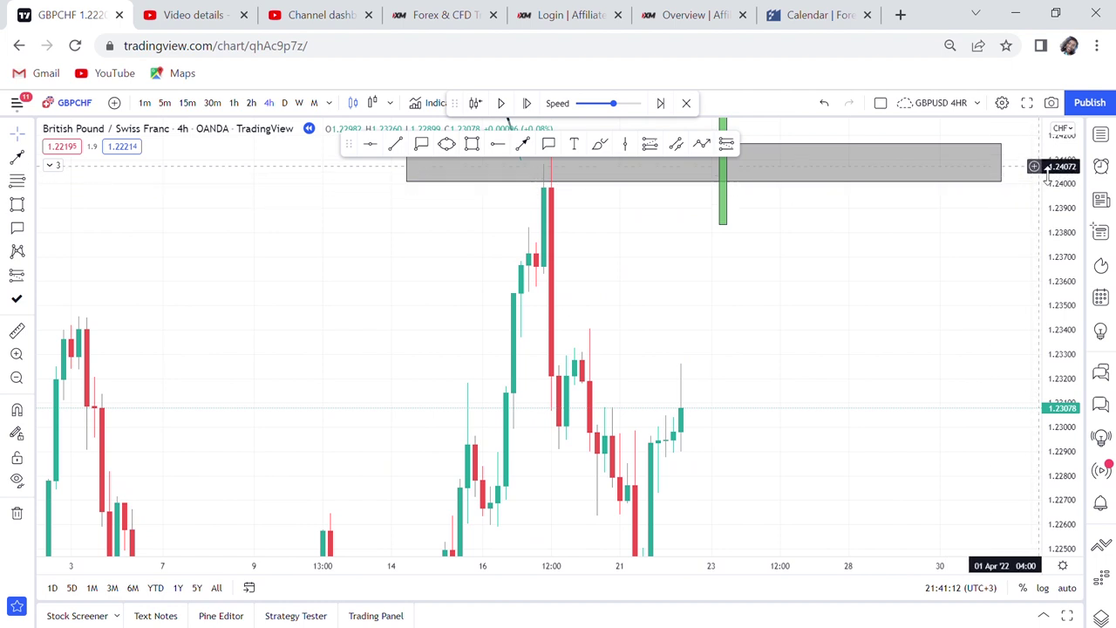
{"action": "left_click_drag", "start_coordinate": [1035, 166], "coordinate": [1035, 410]}
{"action": "left_click_drag", "start_coordinate": [899, 425], "coordinate": [854, 426]}
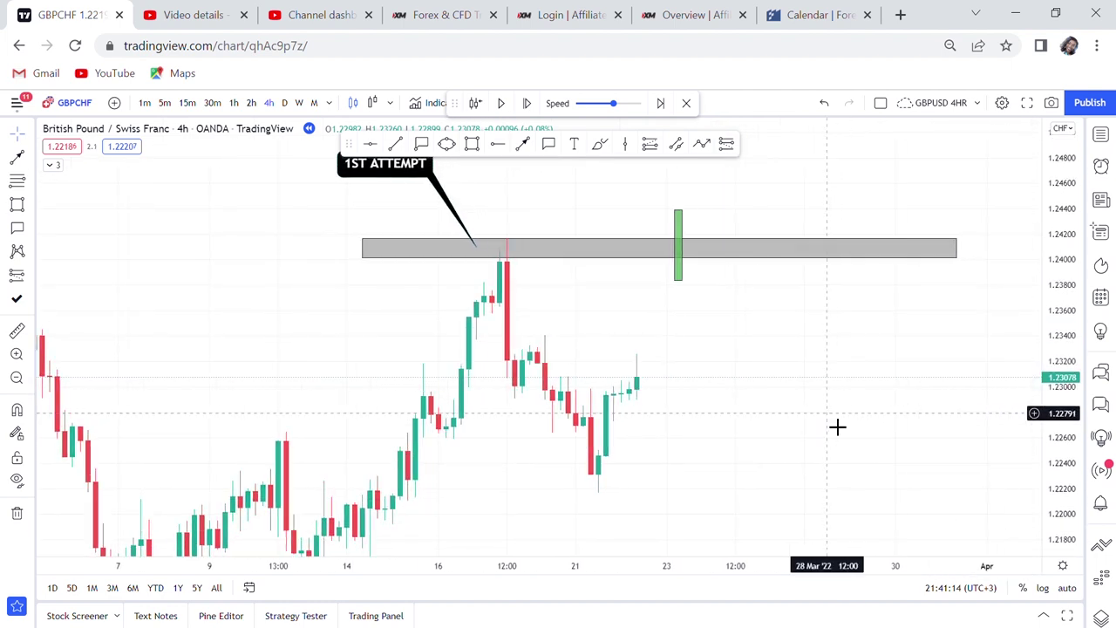
{"action": "left_click", "coordinate": [682, 241]}
{"action": "key", "text": "Delete"}
- Draw a horizontal zone rectangle at the 21 March low, from 16 Mar to 30 Mar '22, between about 1.22153 and 1.22318
{"action": "left_click_drag", "start_coordinate": [738, 403], "coordinate": [665, 337]}
{"action": "left_click", "coordinate": [473, 144]}
{"action": "left_click", "coordinate": [432, 416]}
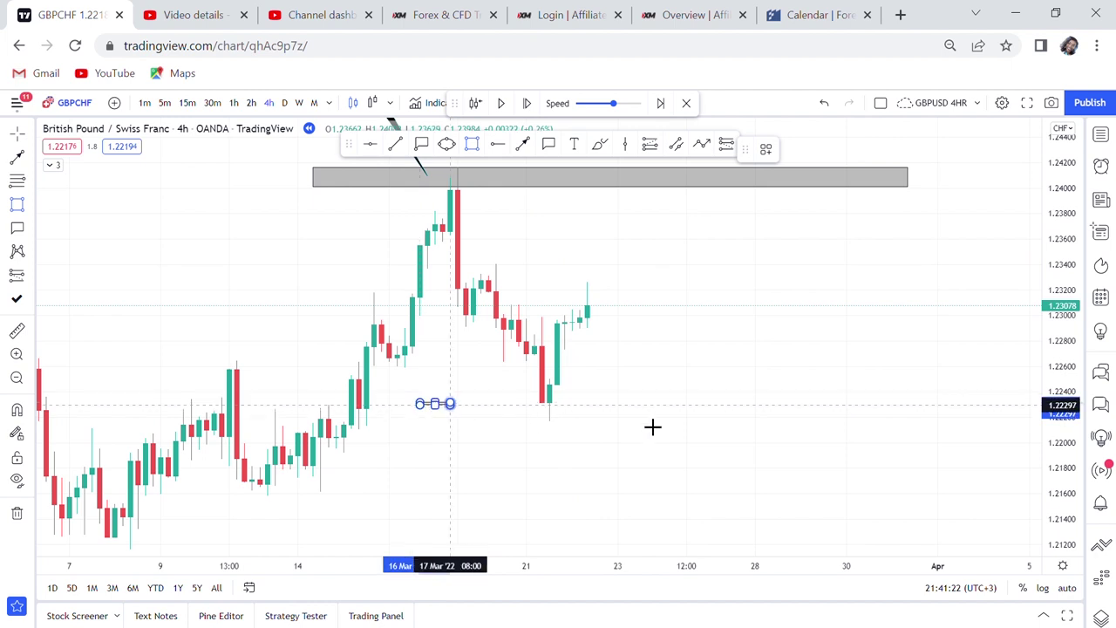
{"action": "left_click", "coordinate": [889, 436]}
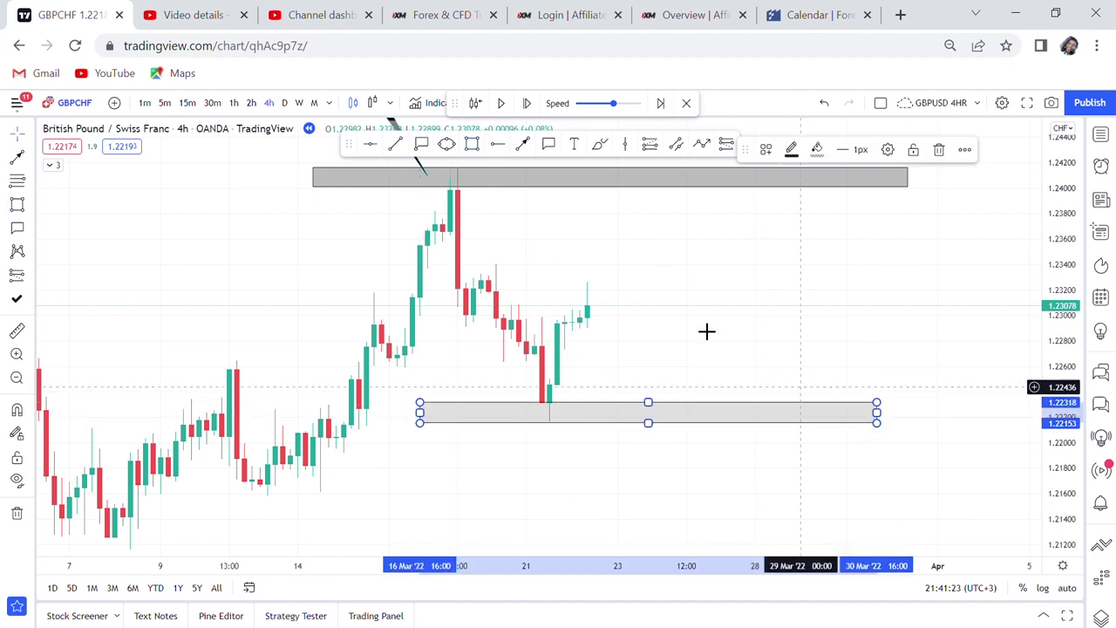
- Add the text label "NECKLINE" just below the new lower zone near the 21 March low
{"action": "left_click", "coordinate": [574, 144]}
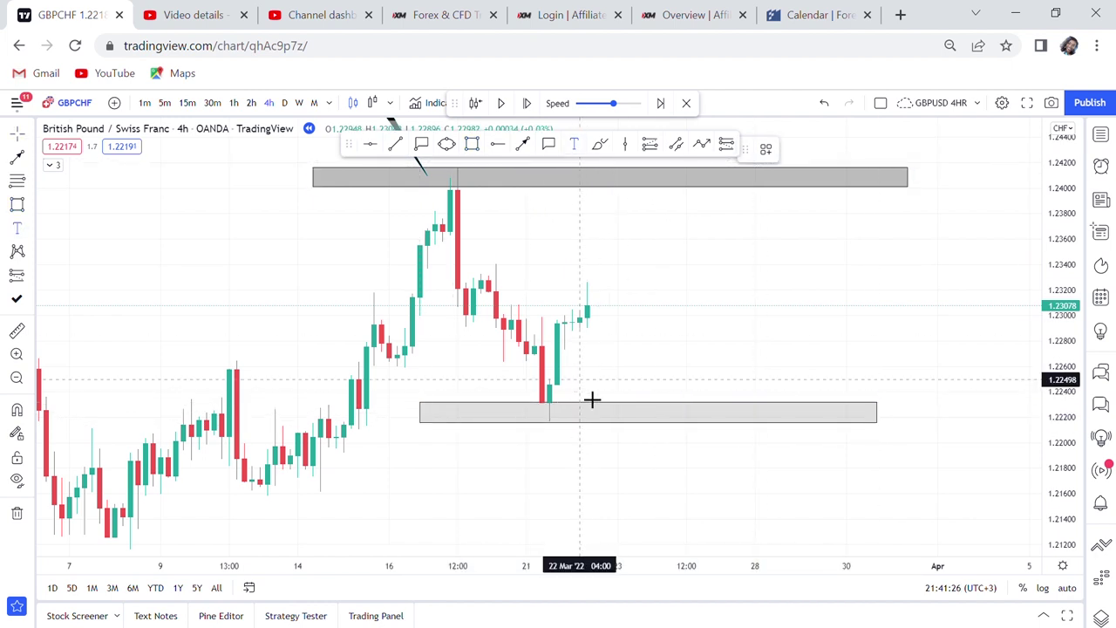
{"action": "left_click", "coordinate": [526, 448]}
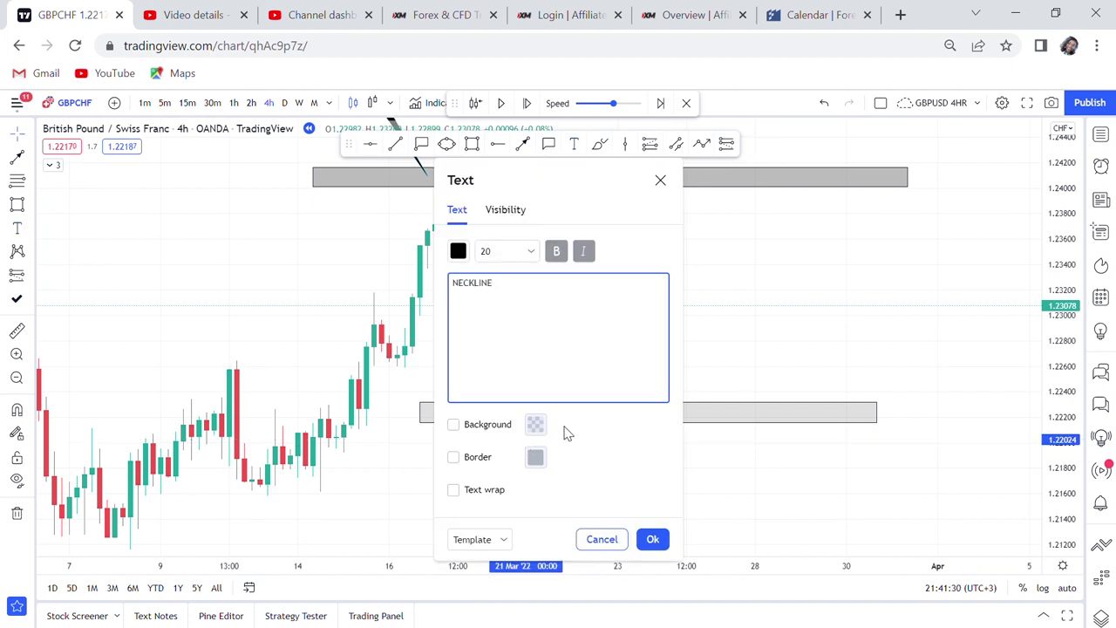
{"action": "left_click", "coordinate": [749, 348]}
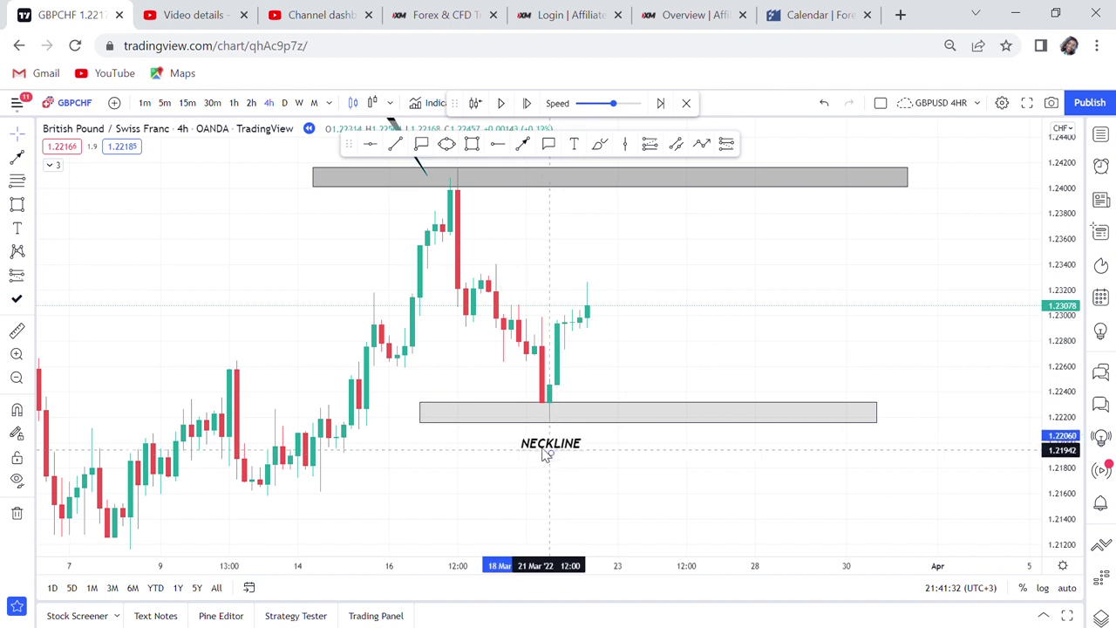
- Advance the bar replay by two candles
{"action": "left_click_drag", "start_coordinate": [730, 344], "coordinate": [678, 372]}
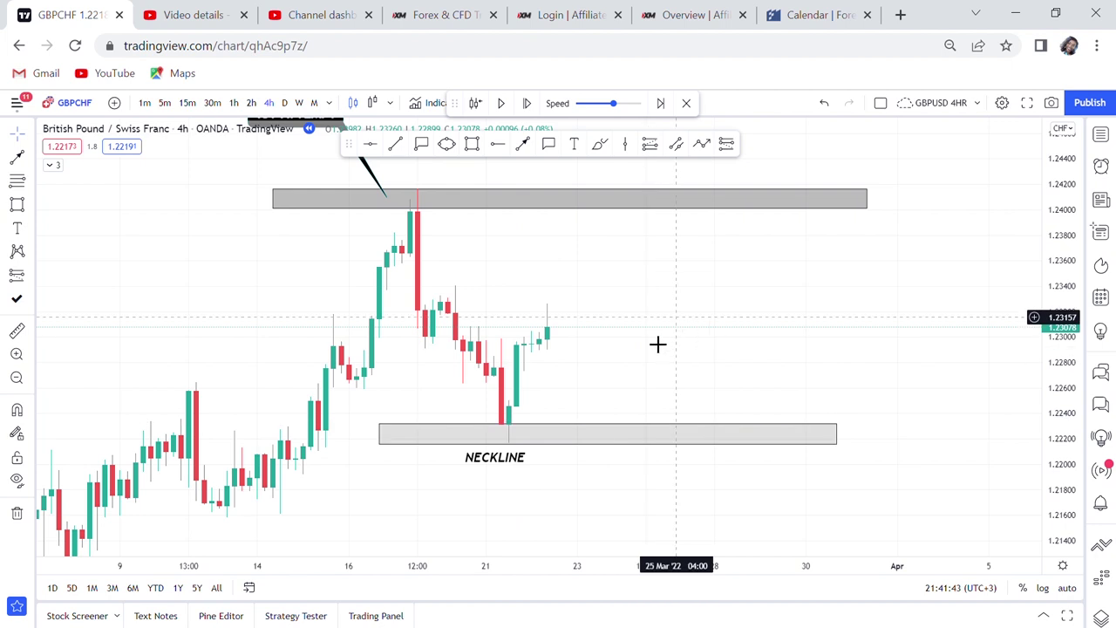
{"action": "left_click_drag", "start_coordinate": [687, 330], "coordinate": [638, 345]}
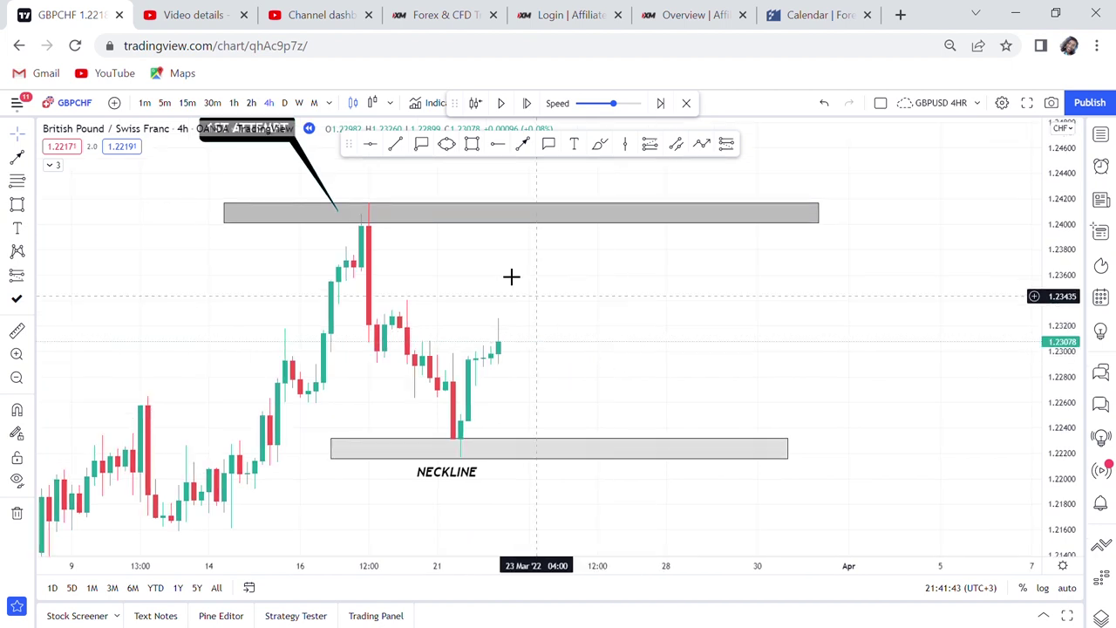
{"action": "left_click", "coordinate": [529, 104]}
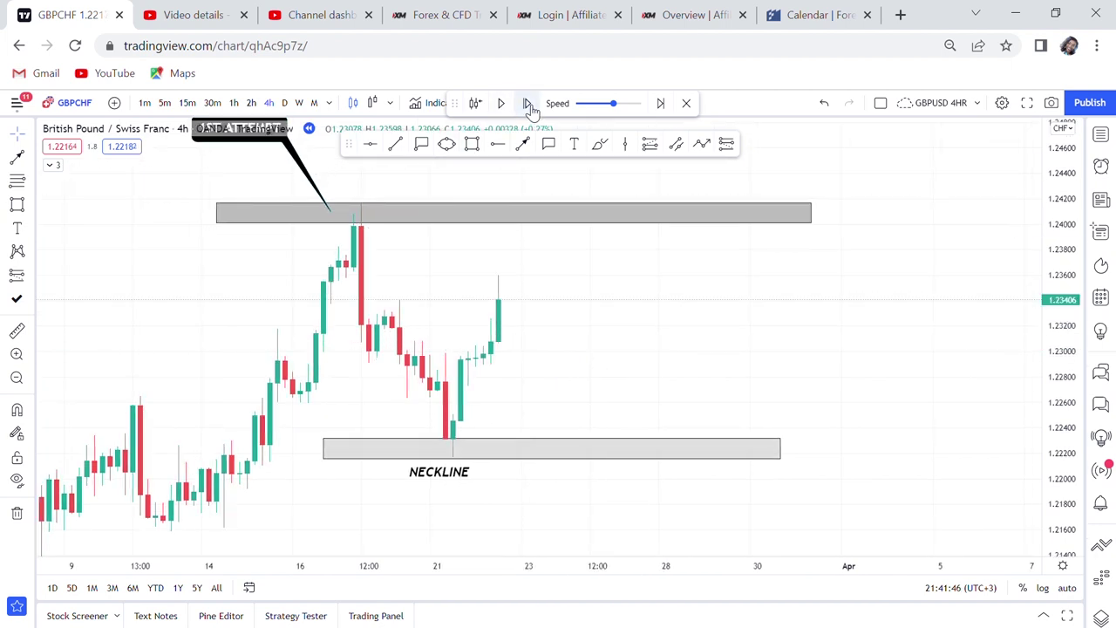
{"action": "left_click", "coordinate": [529, 104]}
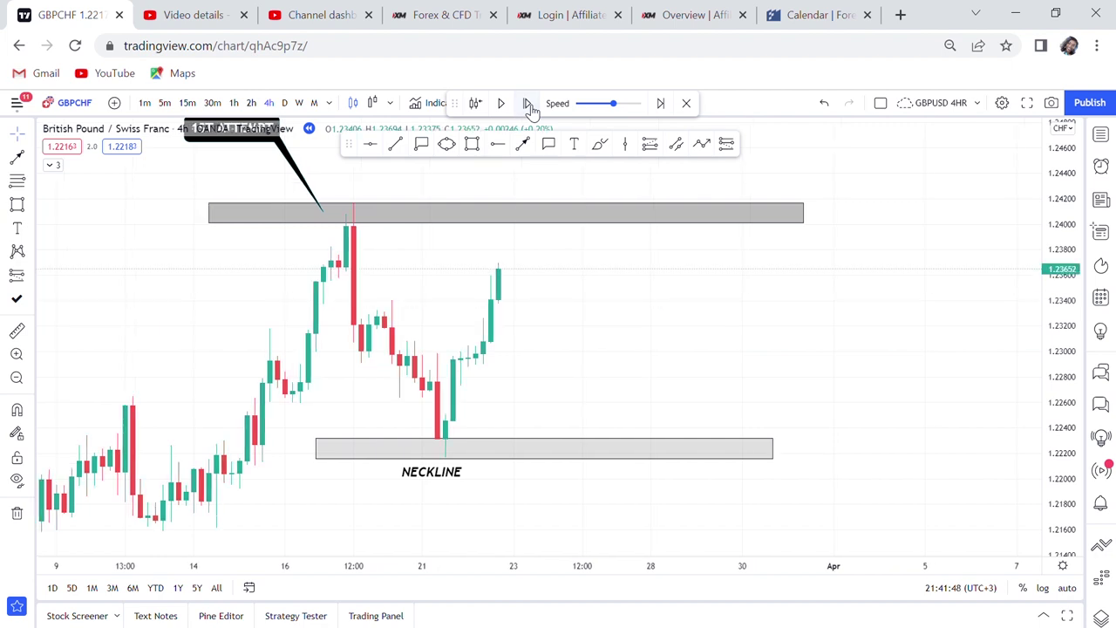
- Add a two-line callout reading "2ND ATTEMPT" and "2ND TOP" that points at the upper zone near 22 March, about 1.24125
{"action": "left_click_drag", "start_coordinate": [686, 297], "coordinate": [703, 439]}
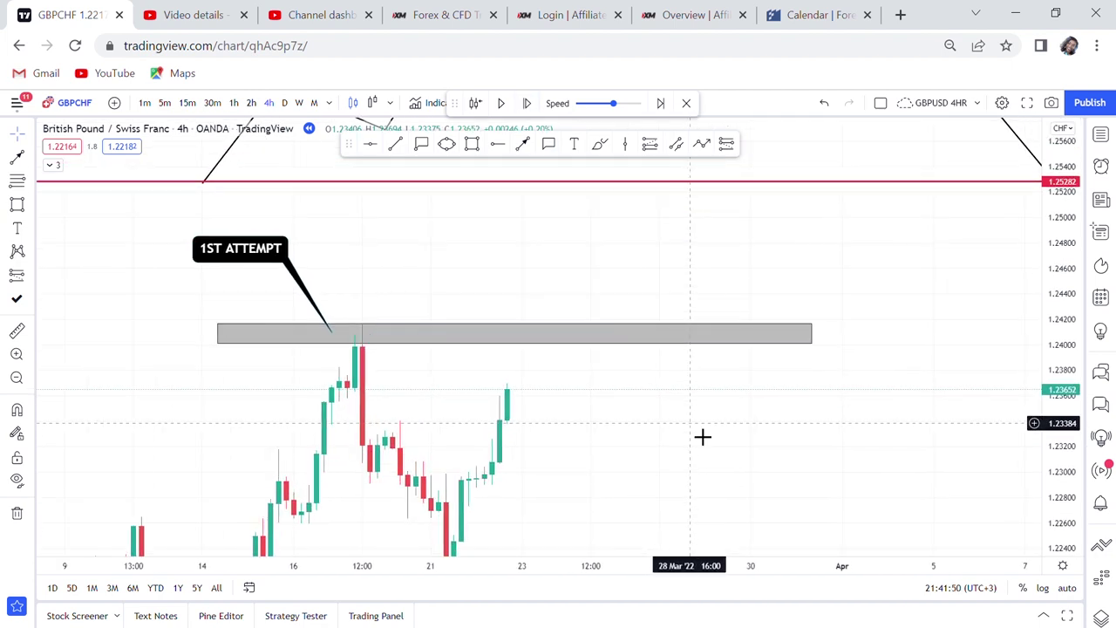
{"action": "left_click", "coordinate": [550, 147]}
{"action": "left_click", "coordinate": [515, 328]}
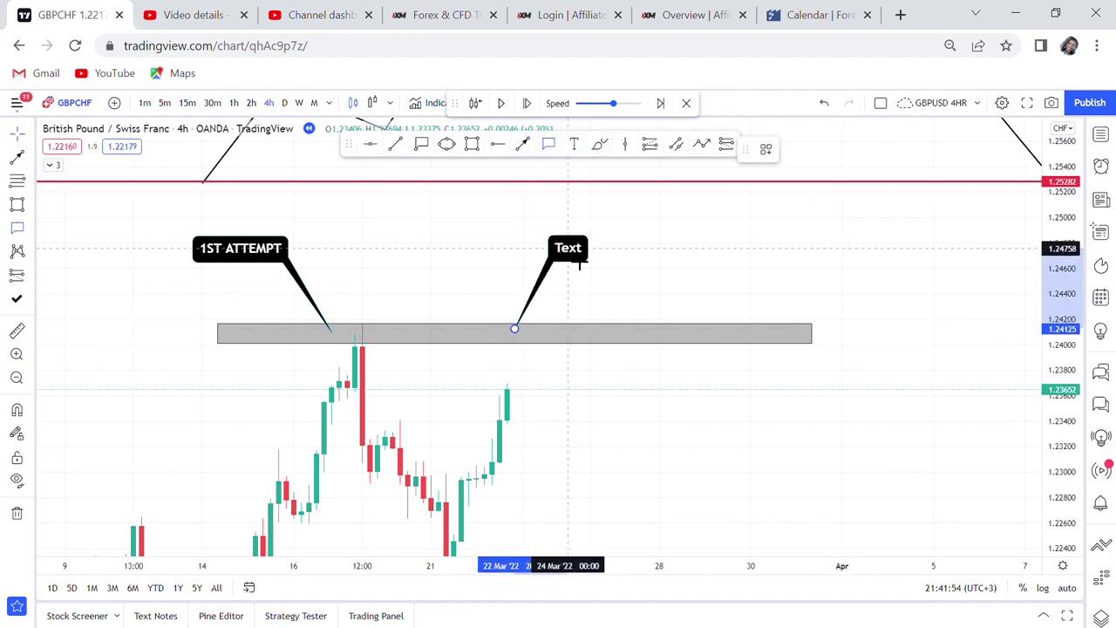
{"action": "left_click", "coordinate": [567, 250]}
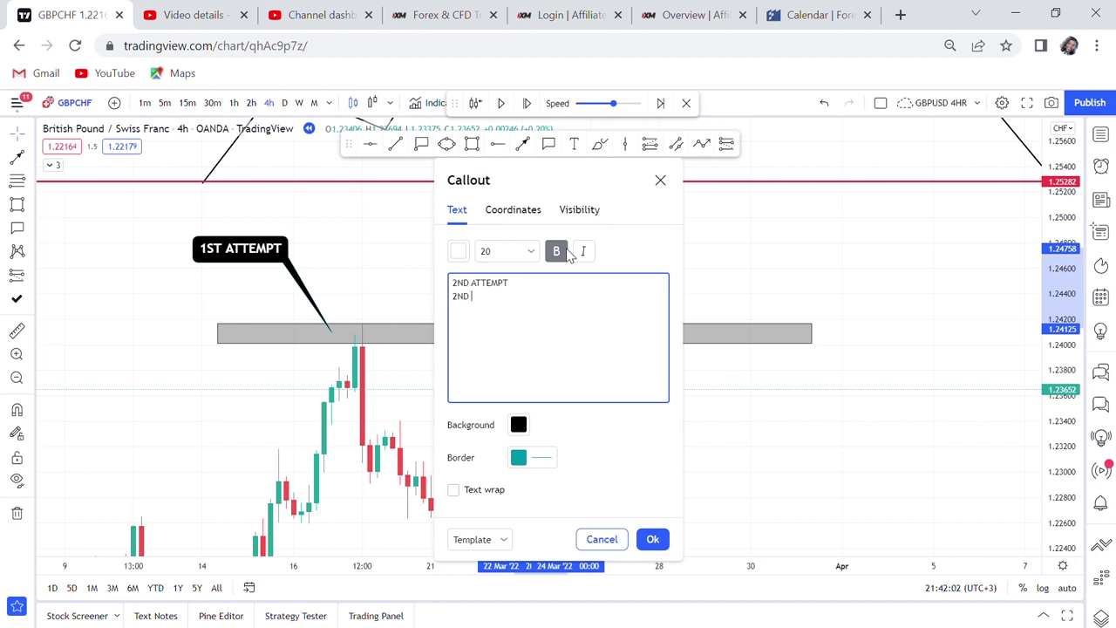
{"action": "left_click", "coordinate": [767, 294]}
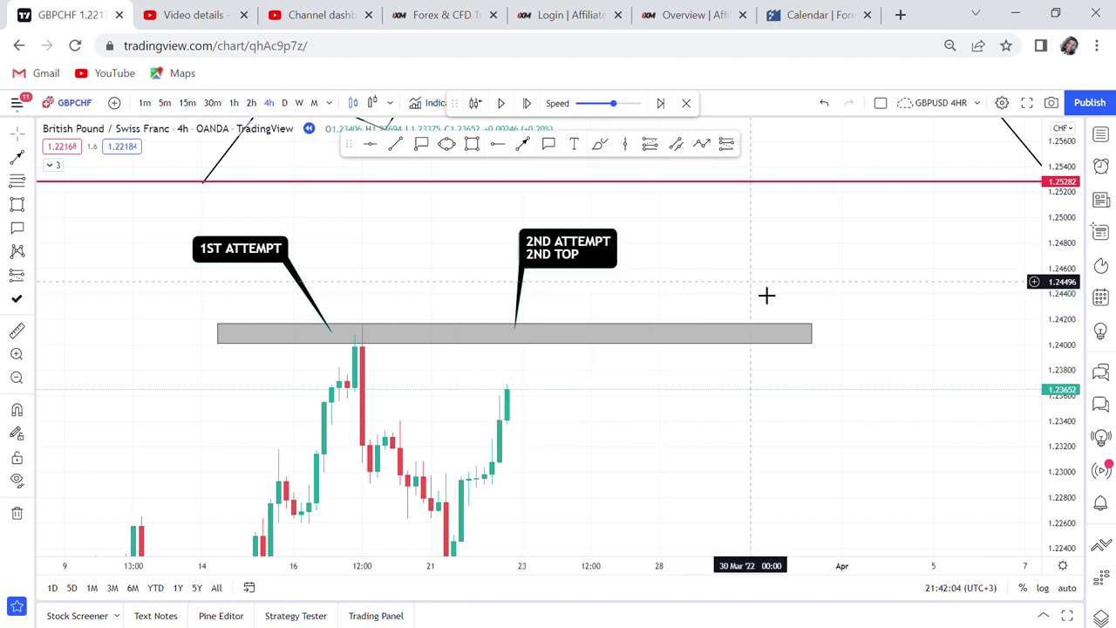
- Add a second line reading "1ST TOP" to the "1ST ATTEMPT" callout
{"action": "double_click", "coordinate": [261, 259]}
{"action": "left_click", "coordinate": [563, 301]}
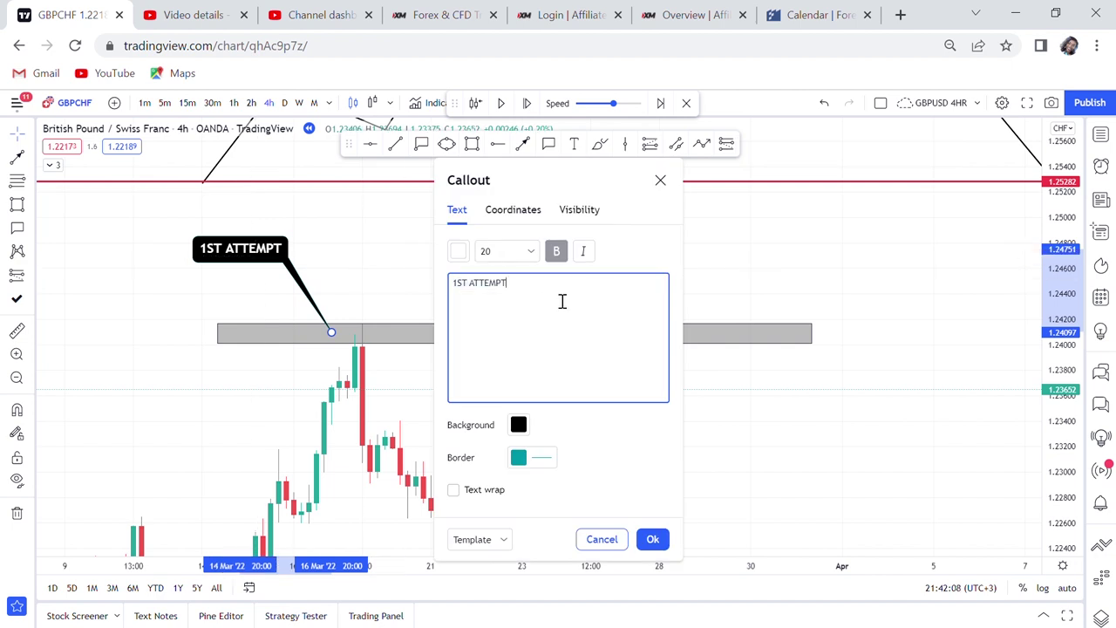
{"action": "key", "text": "Return"}
{"action": "type", "text": "1ST"}
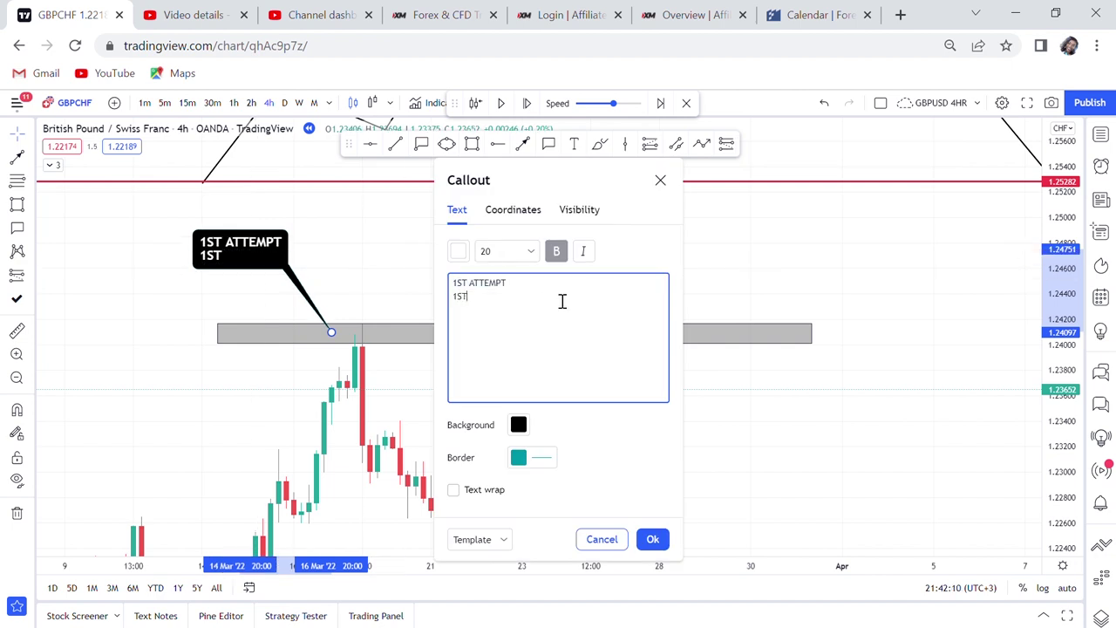
{"action": "left_click", "coordinate": [733, 285]}
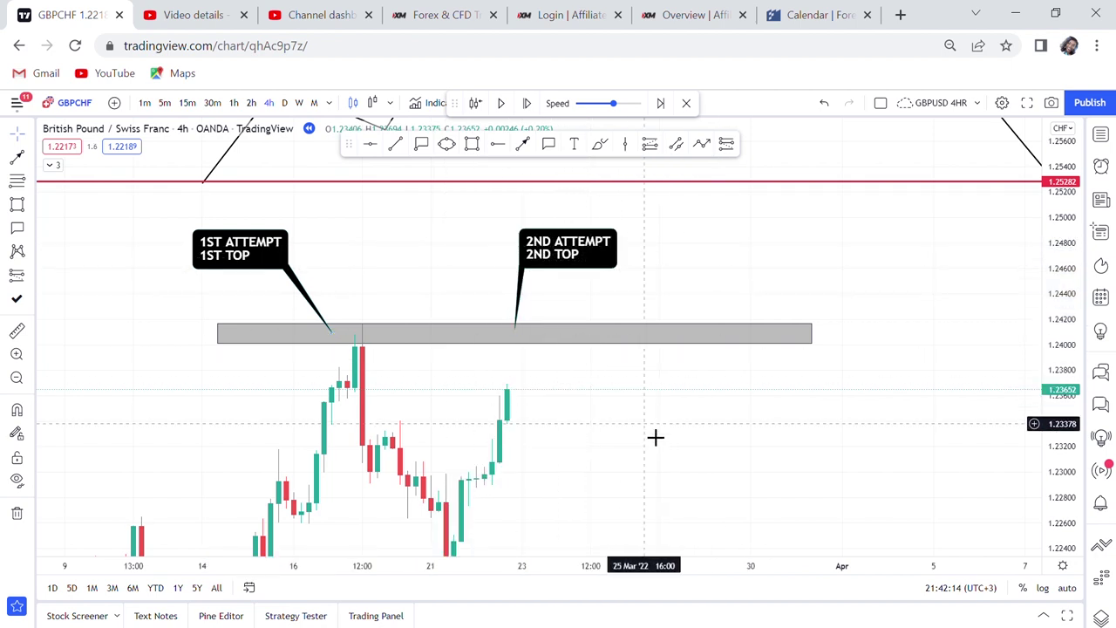
- Advance the bar replay candle by candle until price tests the upper zone at the second top
{"action": "left_click_drag", "start_coordinate": [655, 438], "coordinate": [631, 395]}
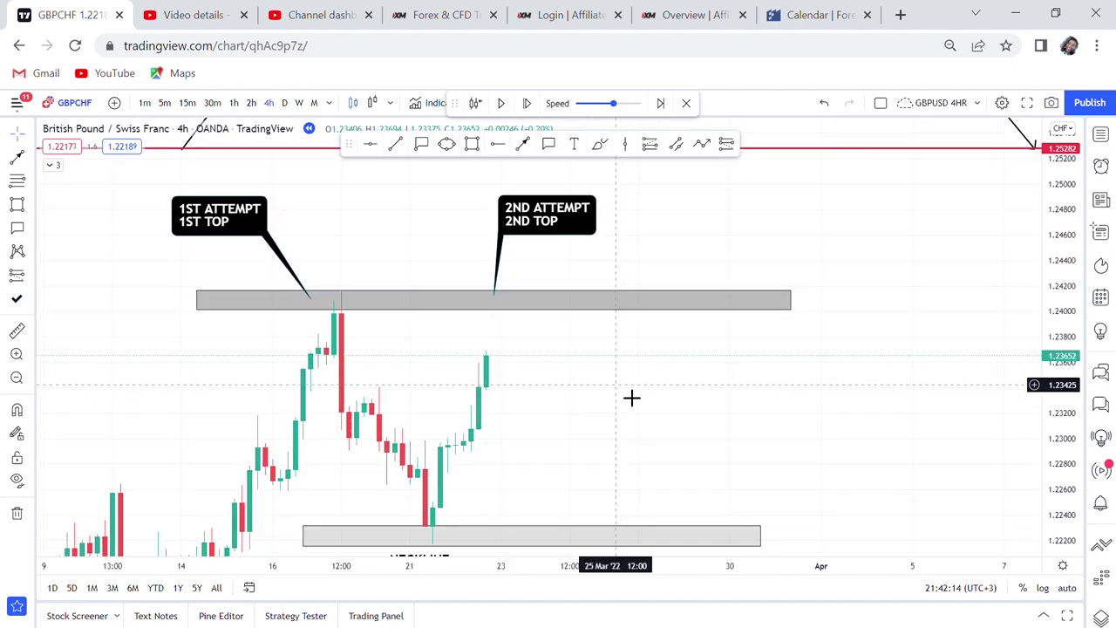
{"action": "left_click", "coordinate": [528, 103]}
{"action": "left_click", "coordinate": [528, 103]}
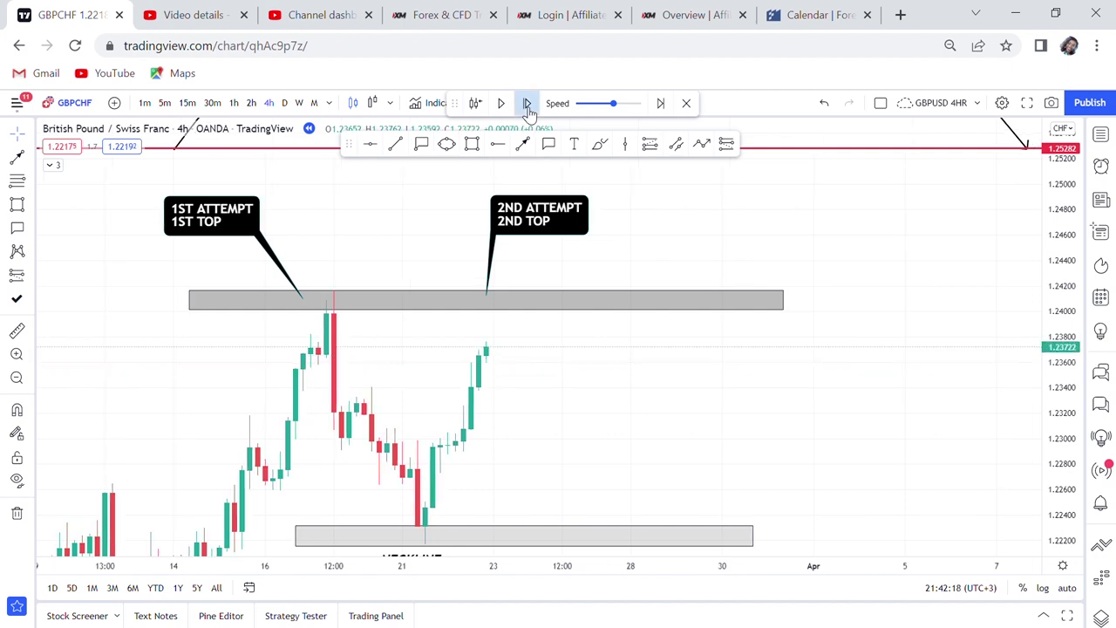
{"action": "left_click", "coordinate": [528, 103]}
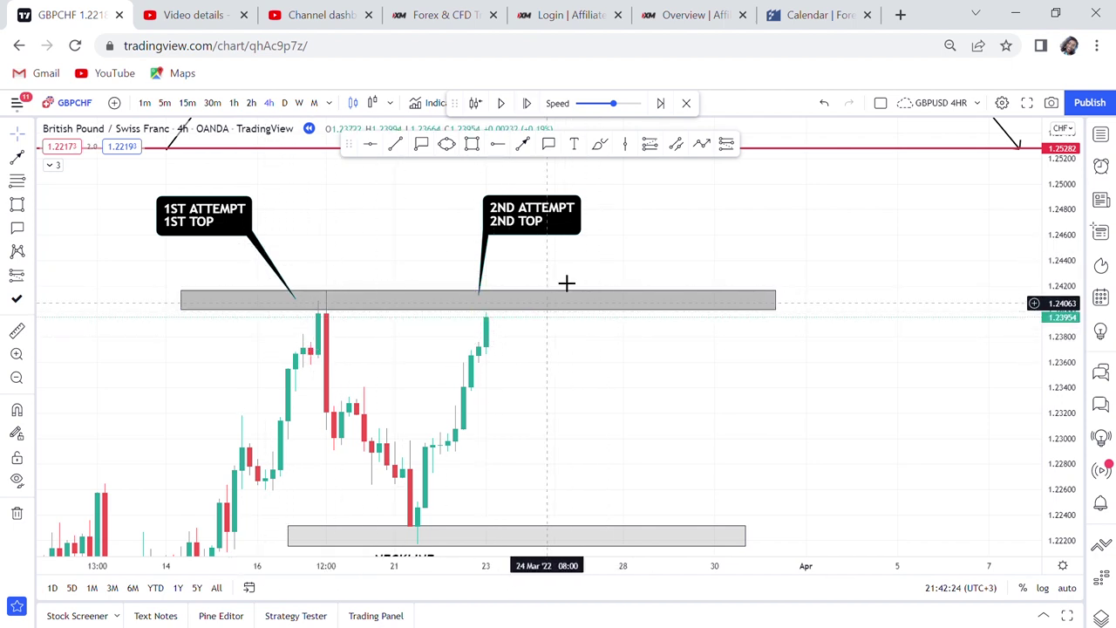
{"action": "left_click", "coordinate": [530, 107]}
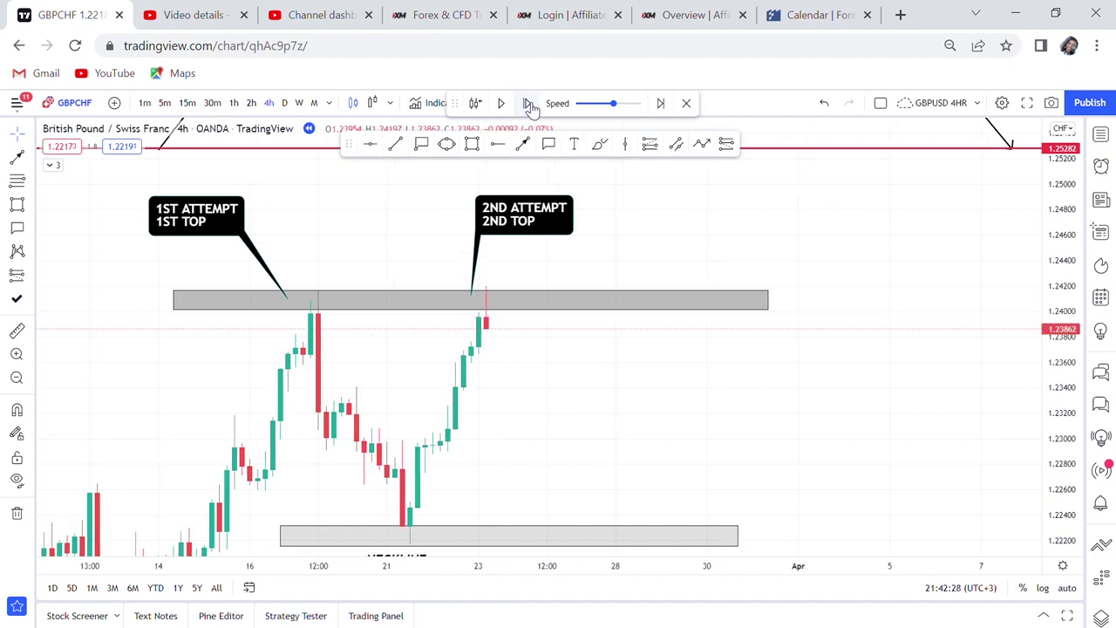
{"action": "left_click", "coordinate": [529, 103]}
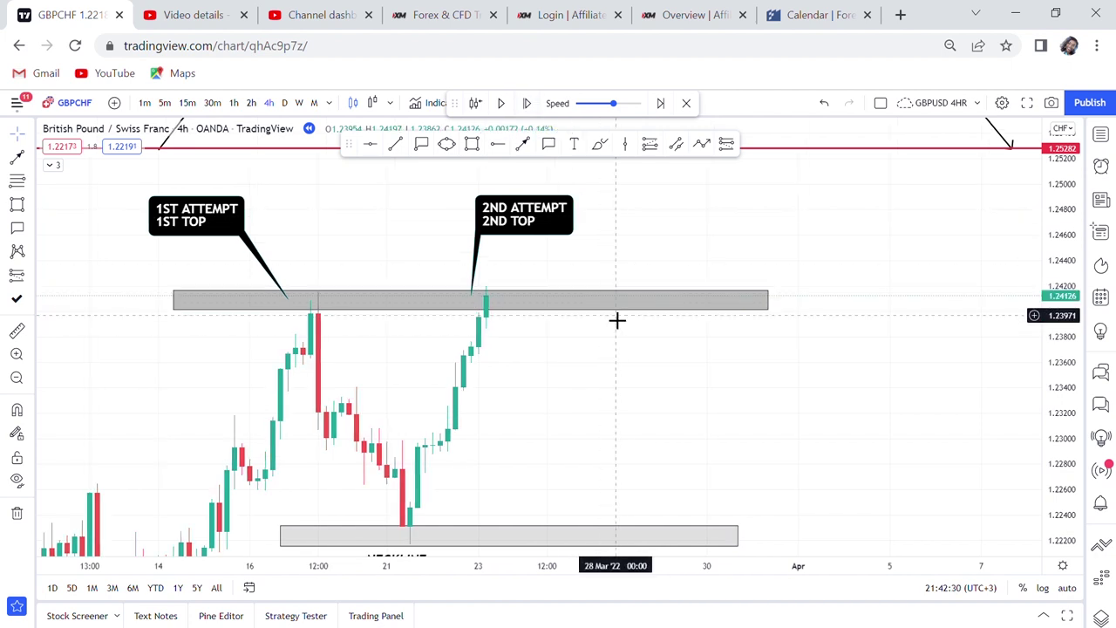
- Advance the bar replay by one more candle after price reaches the upper zone at the second top
{"action": "left_click_drag", "start_coordinate": [596, 279], "coordinate": [800, 291]}
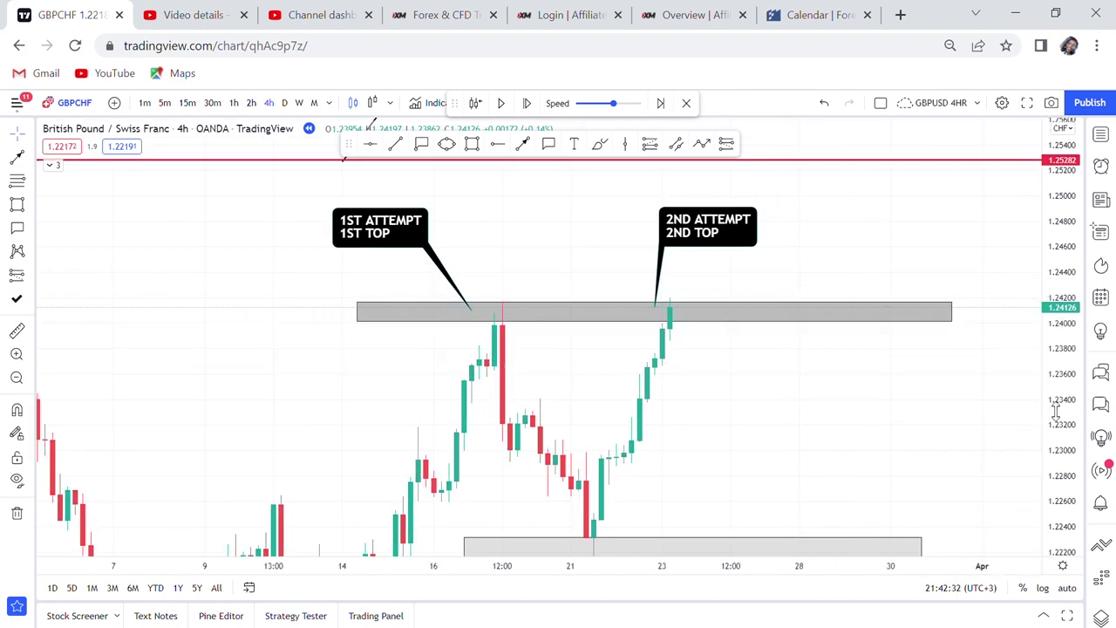
{"action": "left_click_drag", "start_coordinate": [1053, 410], "coordinate": [989, 191]}
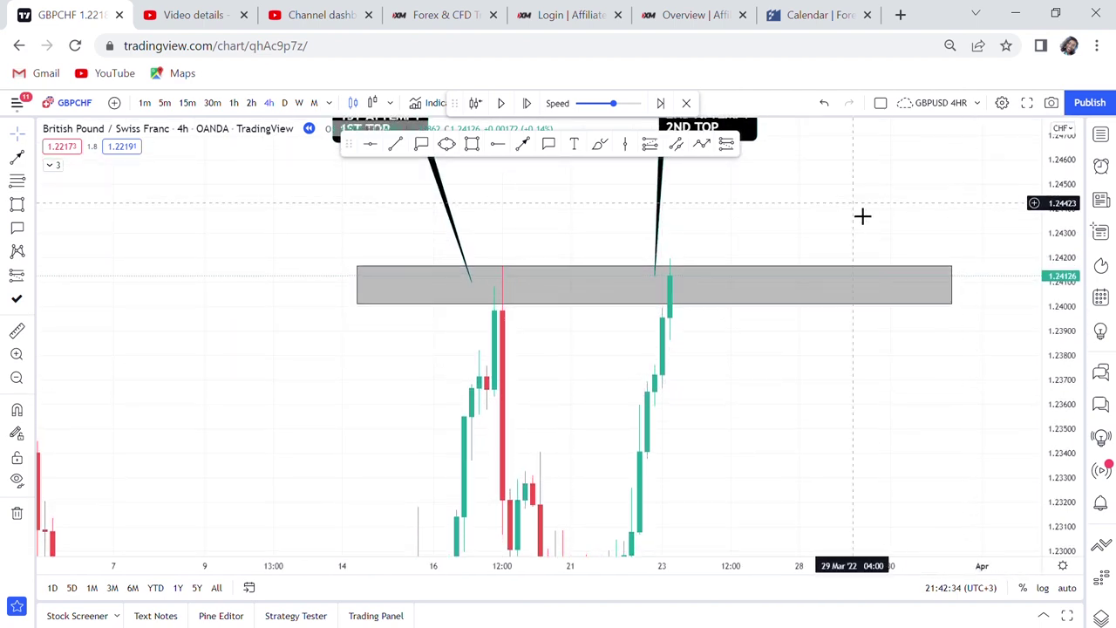
{"action": "left_click_drag", "start_coordinate": [805, 246], "coordinate": [695, 264]}
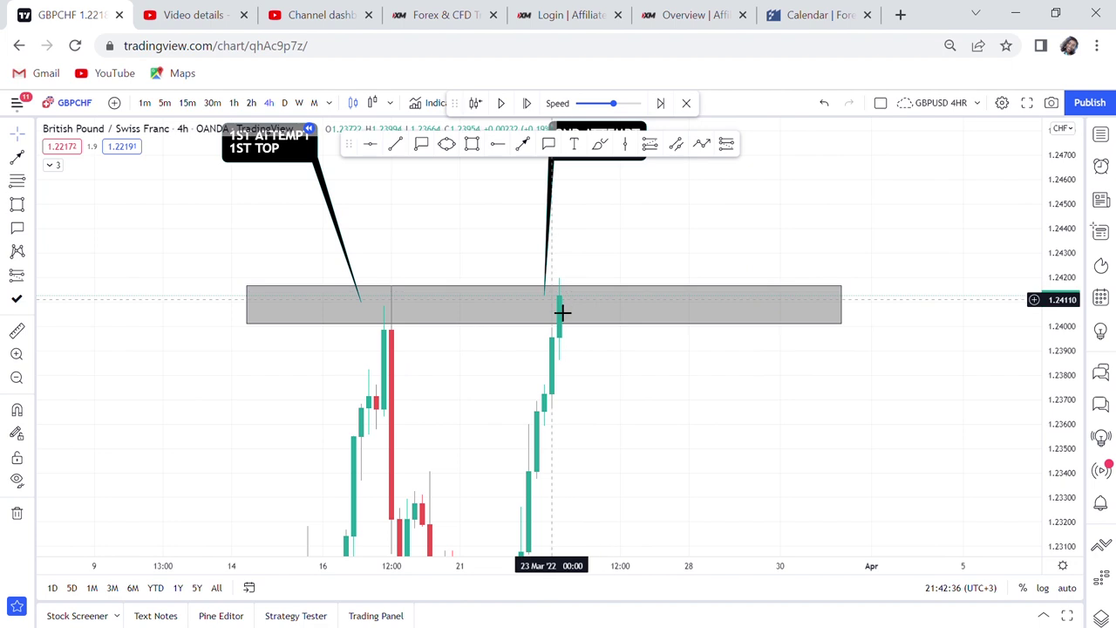
{"action": "left_click", "coordinate": [527, 105]}
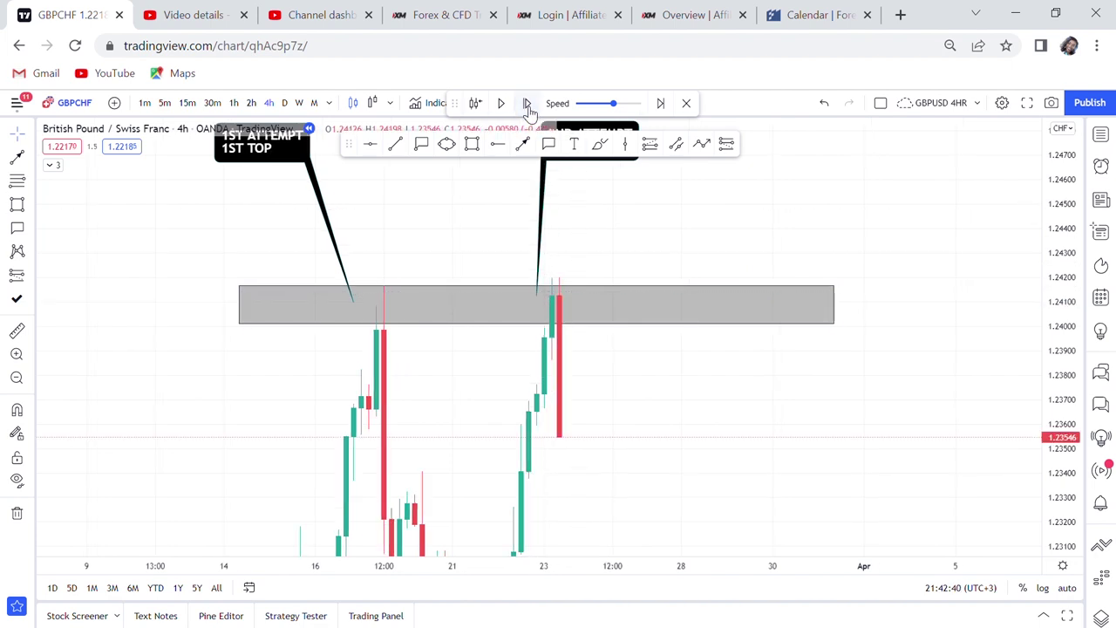
{"action": "scroll", "coordinate": [989, 428], "scroll_direction": "up", "scroll_amount": 2}
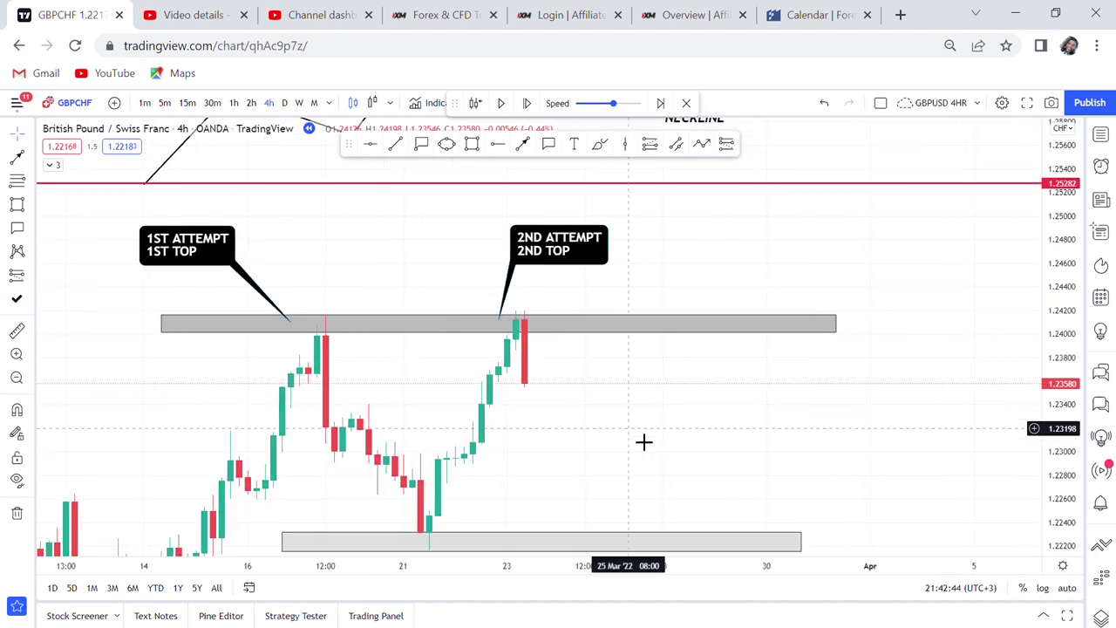
{"action": "left_click_drag", "start_coordinate": [642, 442], "coordinate": [773, 351]}
{"action": "left_click", "coordinate": [644, 254]}
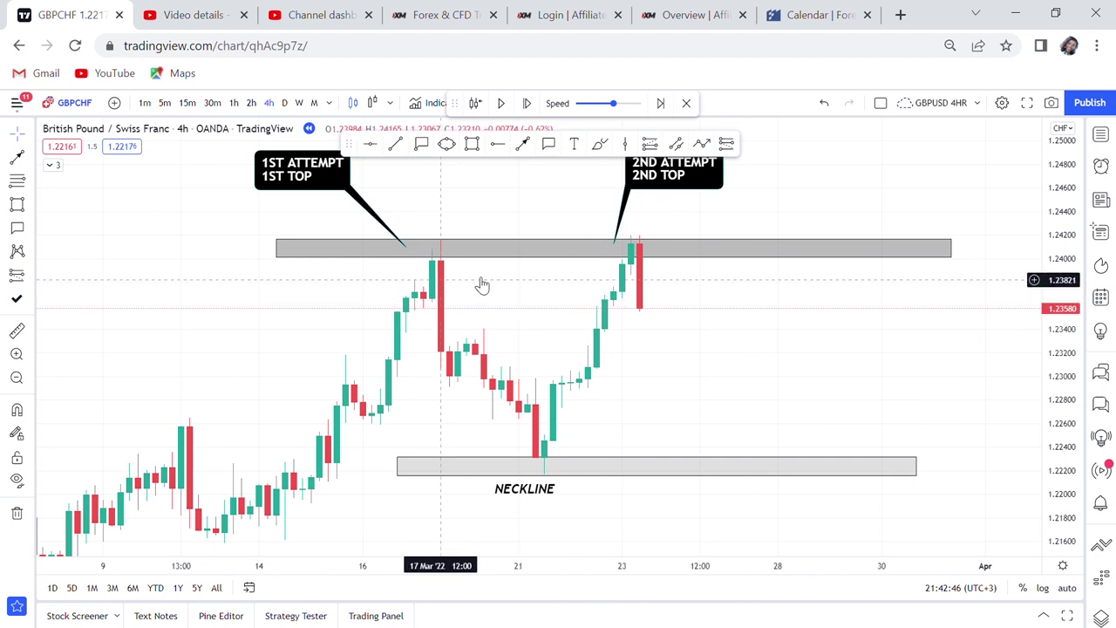
{"action": "scroll", "coordinate": [719, 276], "scroll_direction": "up", "scroll_amount": 1}
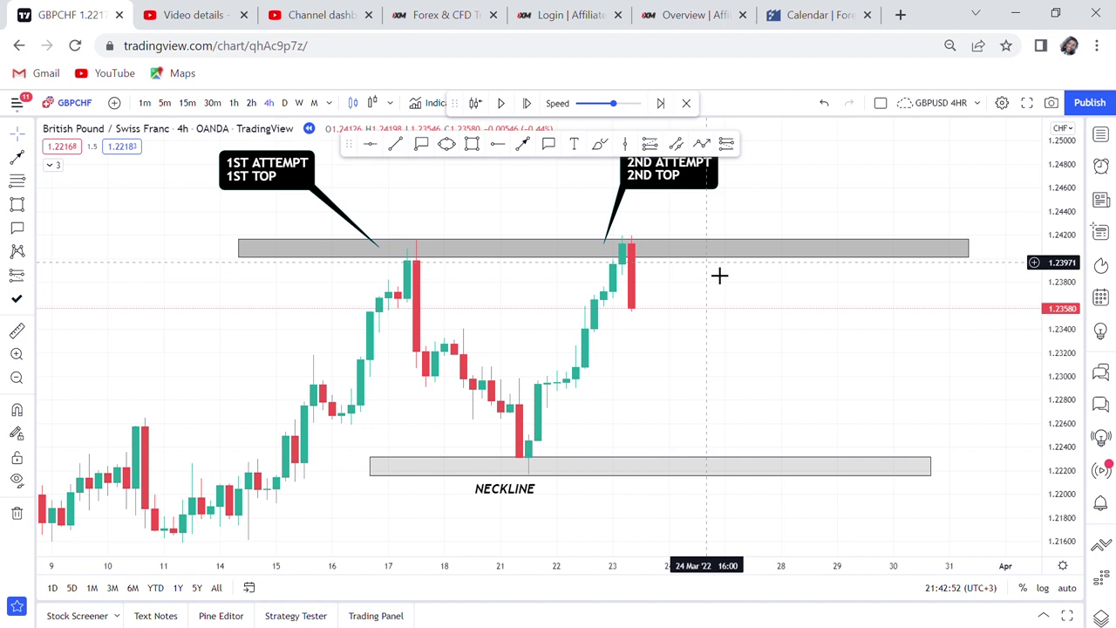
- Place a short position at the close of the 23 March rejection candle, about 1.23582, with its target at the neckline zone, about 1.22325
{"action": "left_click_drag", "start_coordinate": [719, 275], "coordinate": [599, 334]}
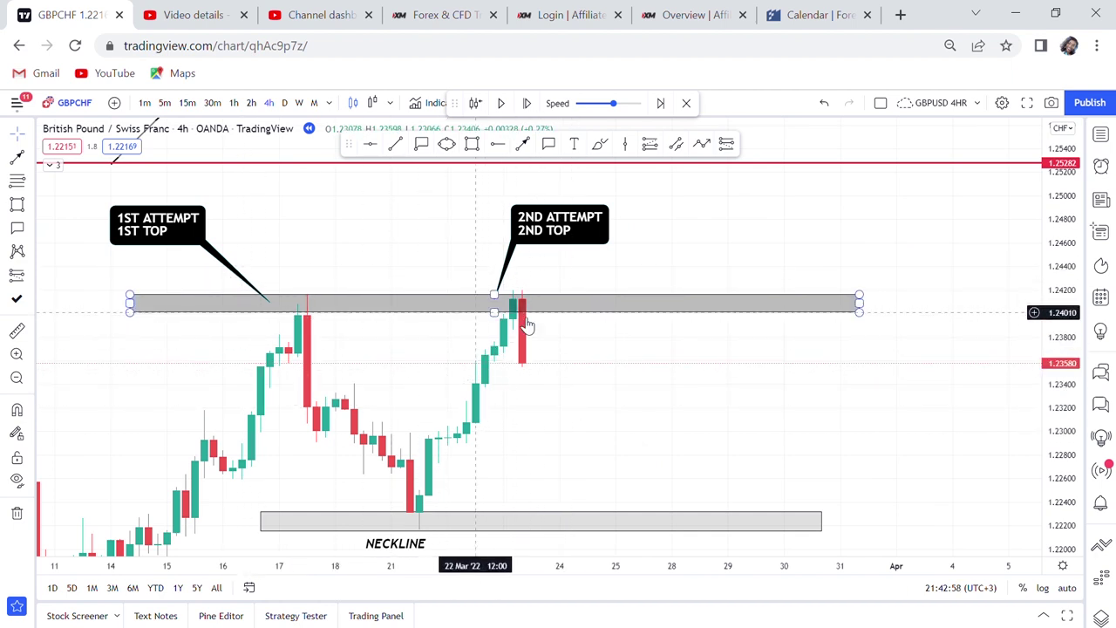
{"action": "left_click_drag", "start_coordinate": [648, 369], "coordinate": [650, 326]}
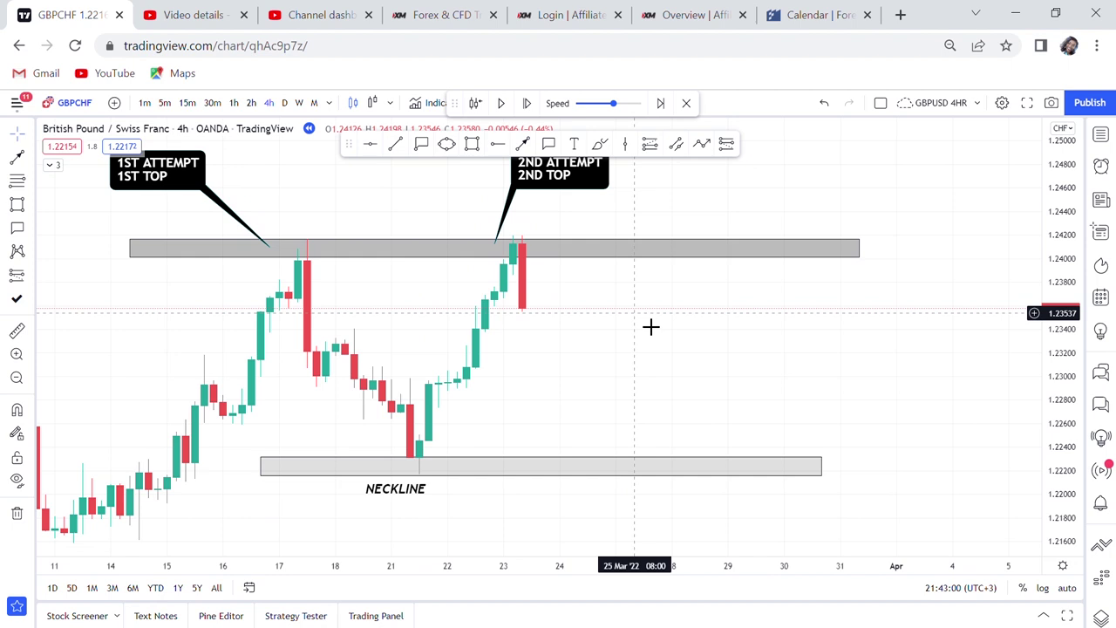
{"action": "left_click", "coordinate": [30, 278]}
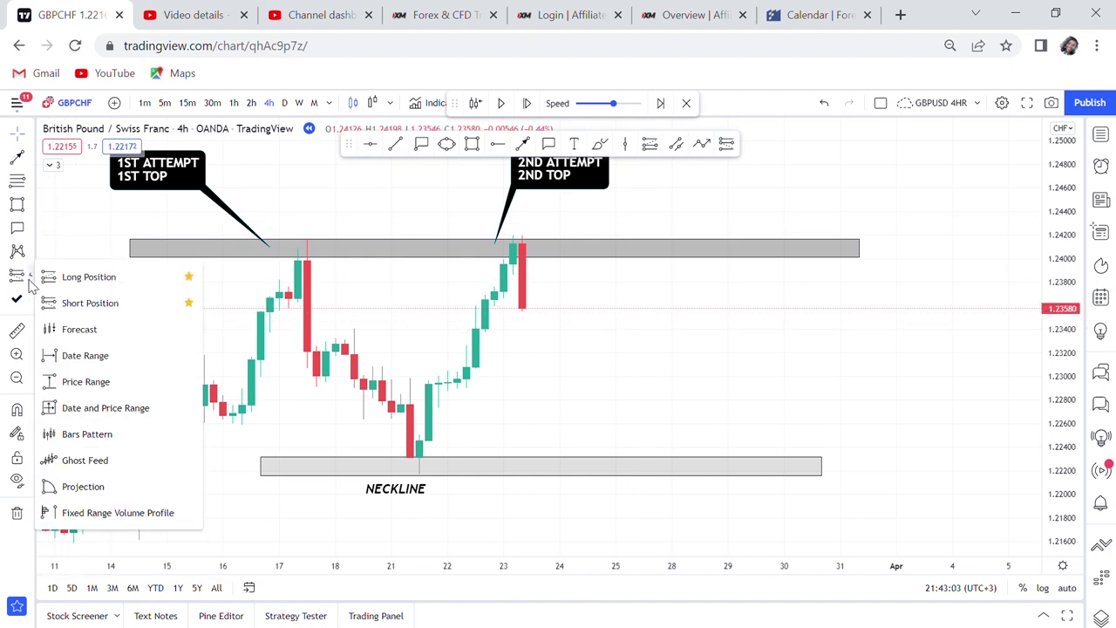
{"action": "left_click", "coordinate": [99, 308]}
{"action": "left_click", "coordinate": [523, 308]}
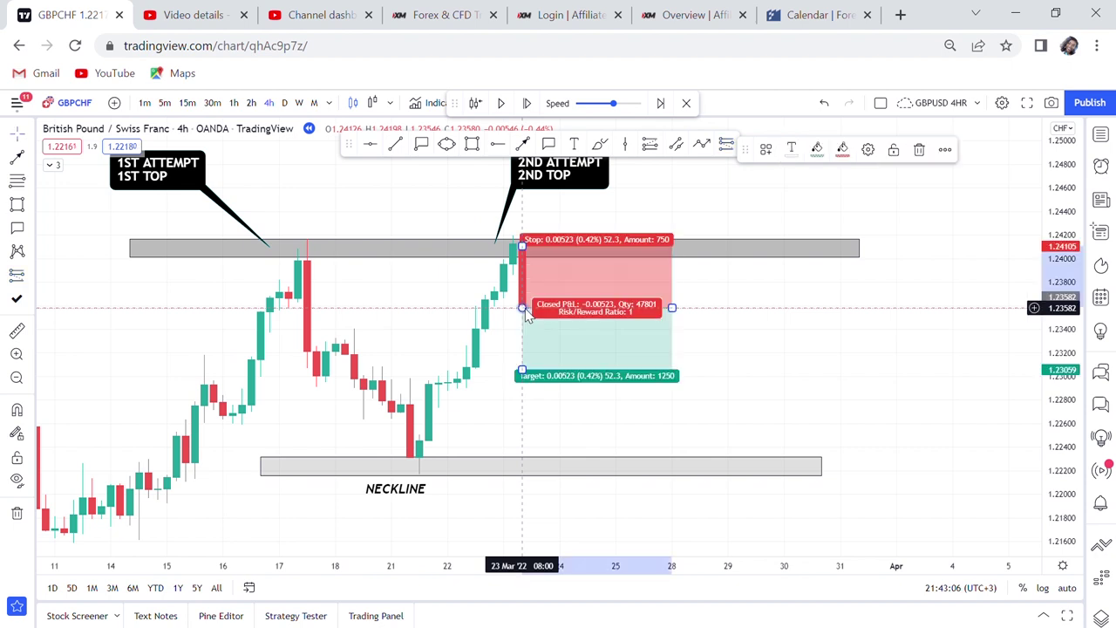
{"action": "left_click_drag", "start_coordinate": [523, 371], "coordinate": [523, 467]}
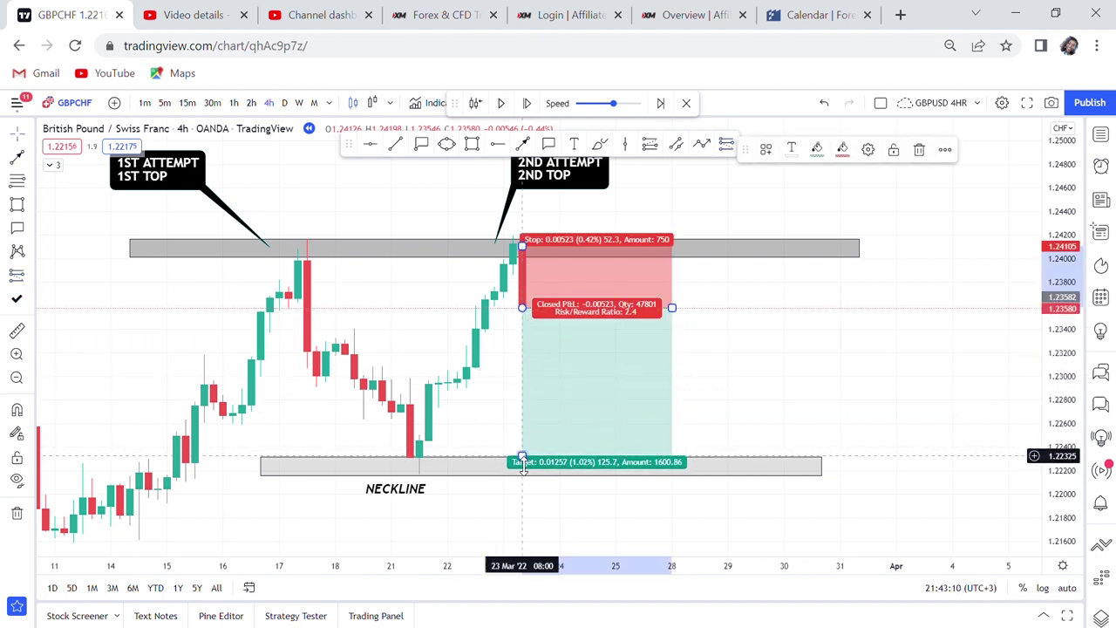
- Raise the short position's stop above the upper zone to about 1.24333
{"action": "left_click", "coordinate": [705, 442]}
{"action": "left_click", "coordinate": [636, 375]}
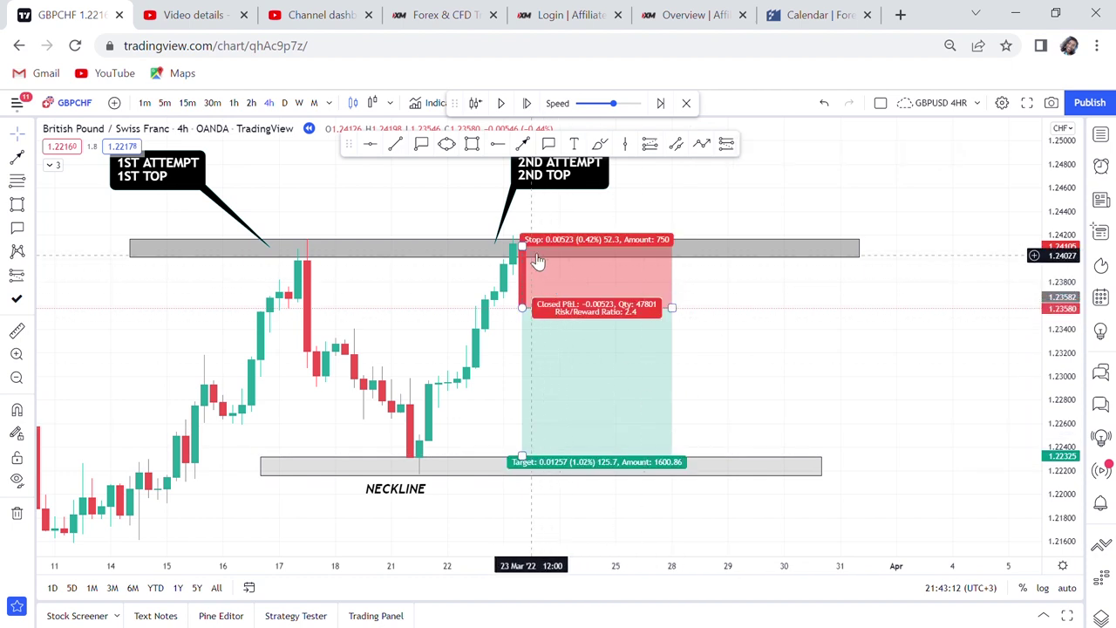
{"action": "left_click_drag", "start_coordinate": [522, 245], "coordinate": [523, 220]}
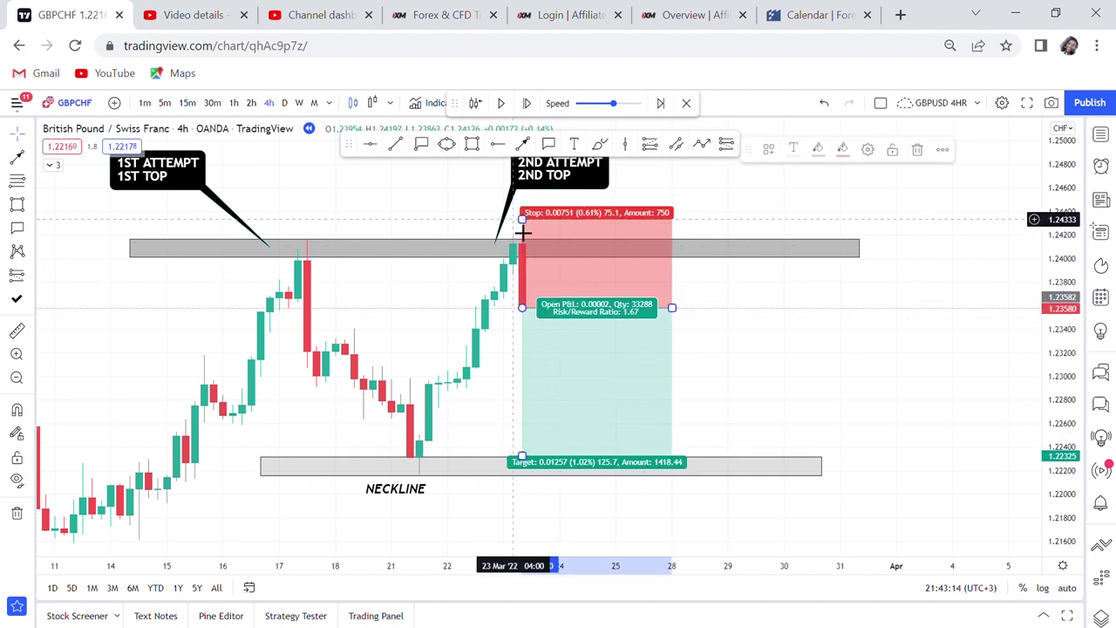
{"action": "left_click", "coordinate": [767, 232]}
- Play the bar replay until price falls to the neckline zone, and pause it there
{"action": "left_click_drag", "start_coordinate": [800, 436], "coordinate": [834, 371]}
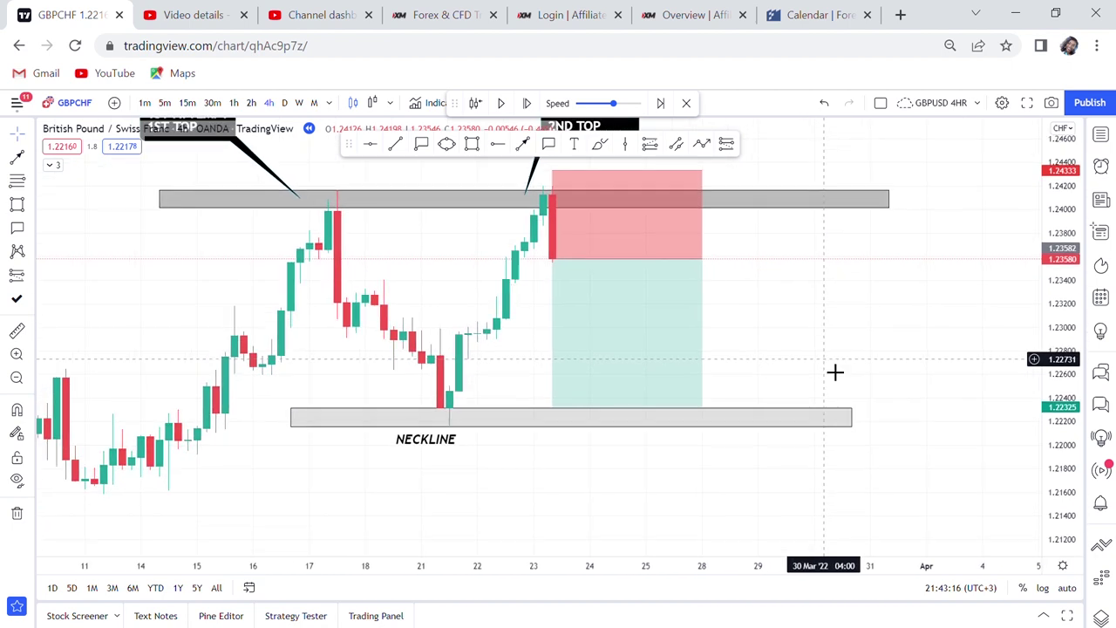
{"action": "scroll", "coordinate": [834, 371], "scroll_direction": "up", "scroll_amount": 2}
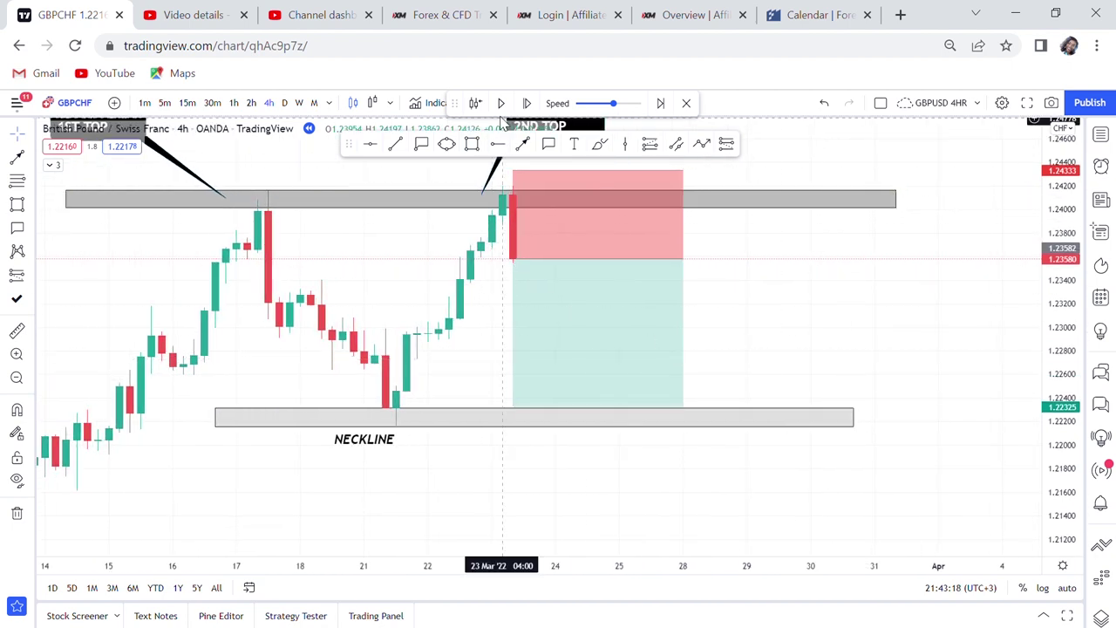
{"action": "left_click", "coordinate": [502, 103]}
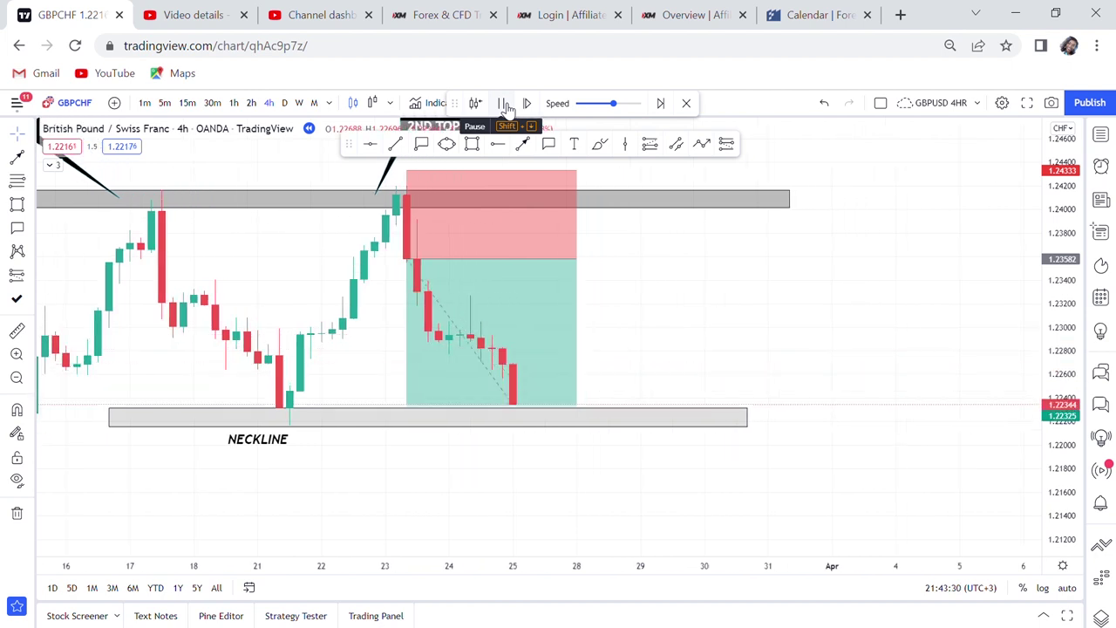
{"action": "left_click", "coordinate": [504, 104]}
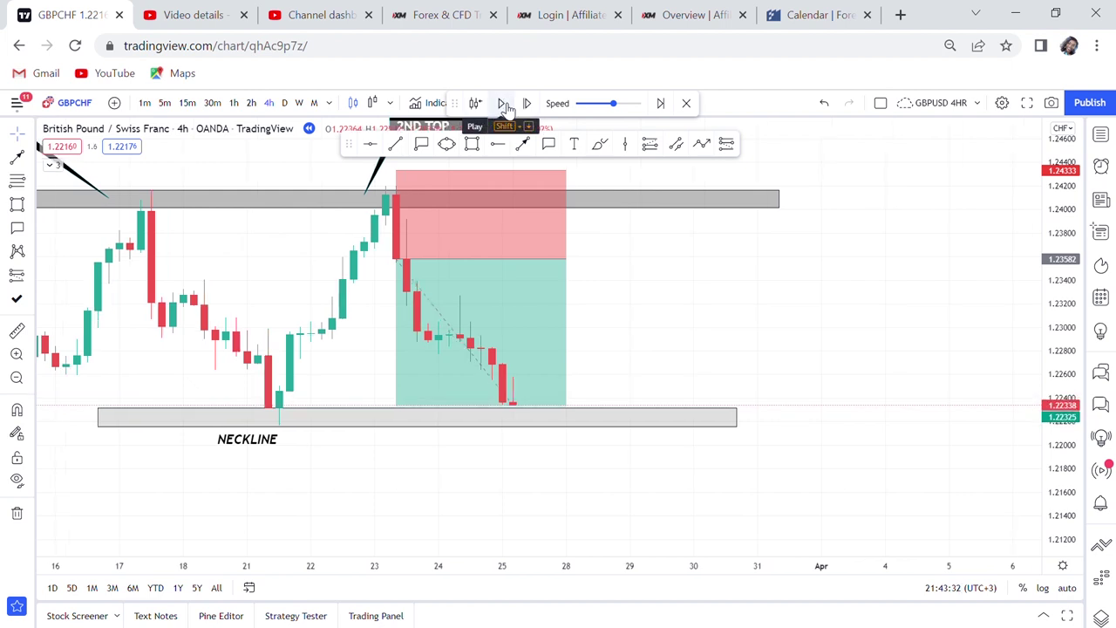
{"action": "left_click_drag", "start_coordinate": [689, 364], "coordinate": [807, 422]}
{"action": "scroll", "coordinate": [837, 422], "scroll_direction": "up", "scroll_amount": 5}
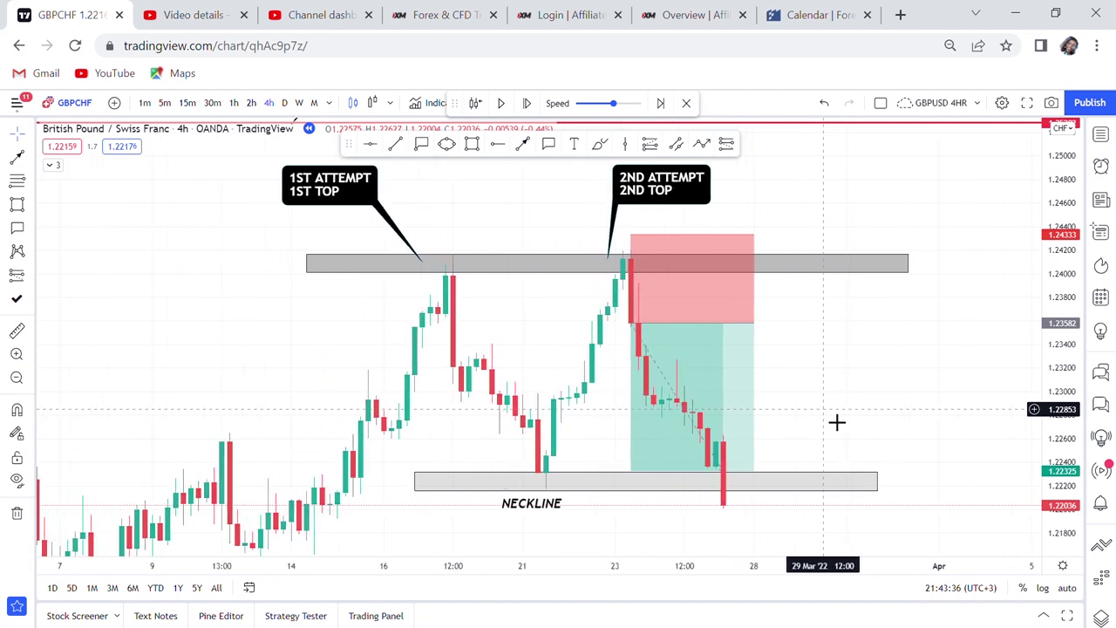
{"action": "scroll", "coordinate": [822, 408], "scroll_direction": "down", "scroll_amount": 1}
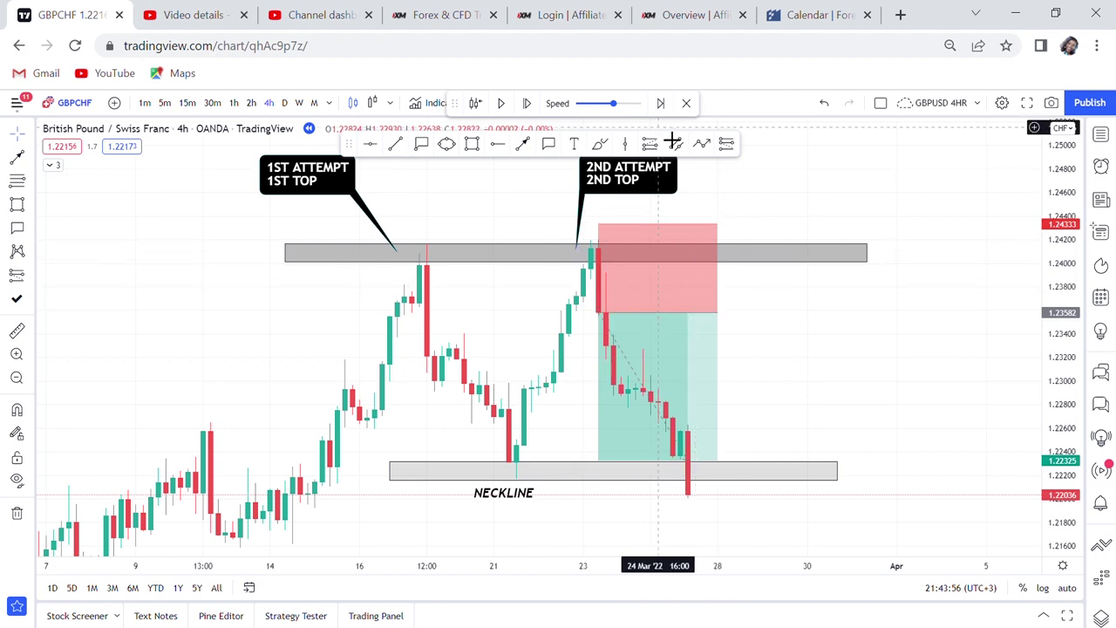
{"action": "left_click", "coordinate": [472, 144]}
{"action": "left_click_drag", "start_coordinate": [427, 339], "coordinate": [536, 376]}
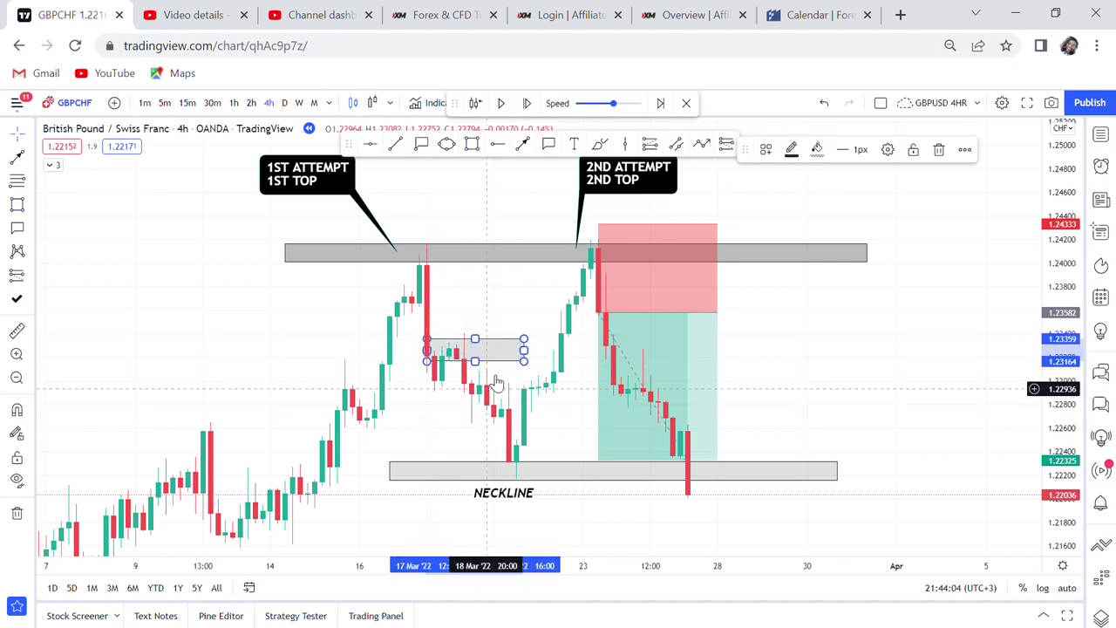
{"action": "key", "text": "Delete"}
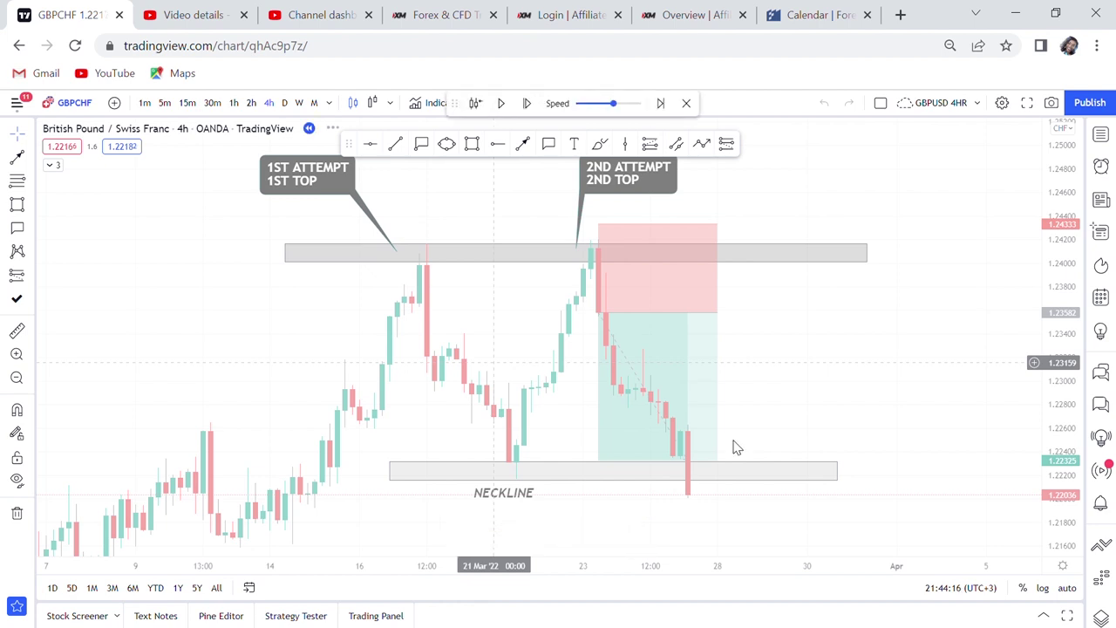
- Delete the short position from the chart
{"action": "scroll", "coordinate": [733, 448], "scroll_direction": "left", "scroll_amount": 5}
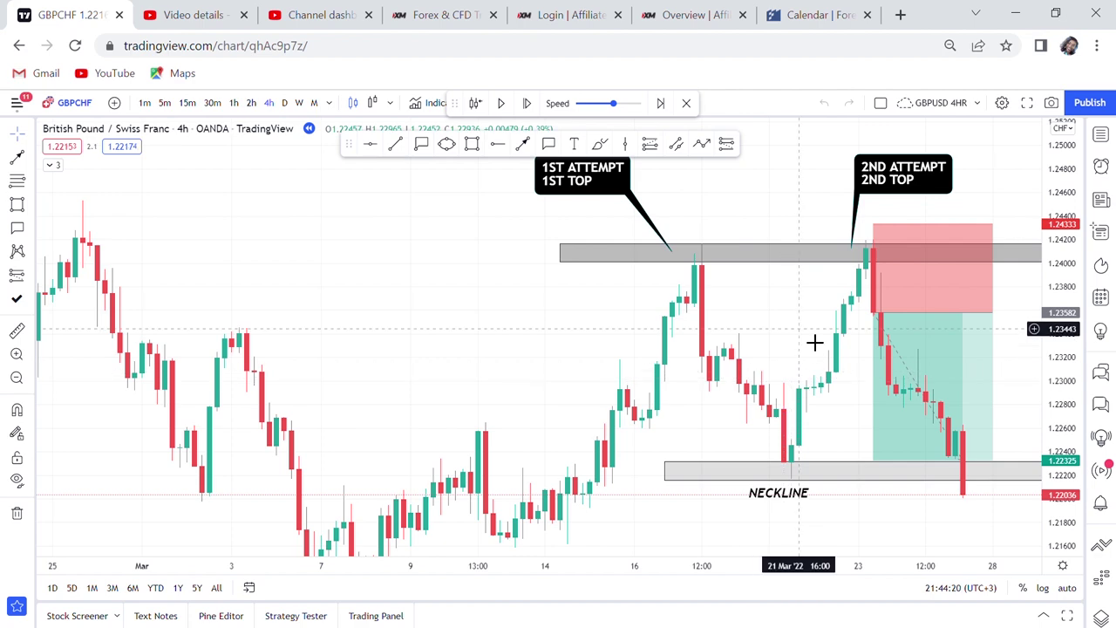
{"action": "left_click_drag", "start_coordinate": [815, 341], "coordinate": [568, 291]}
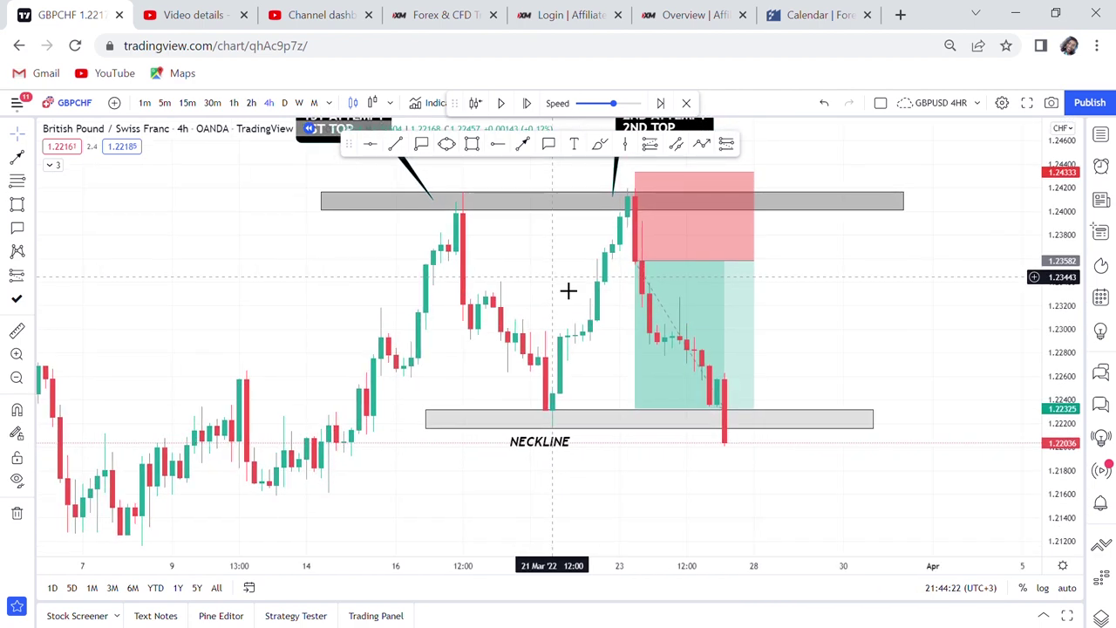
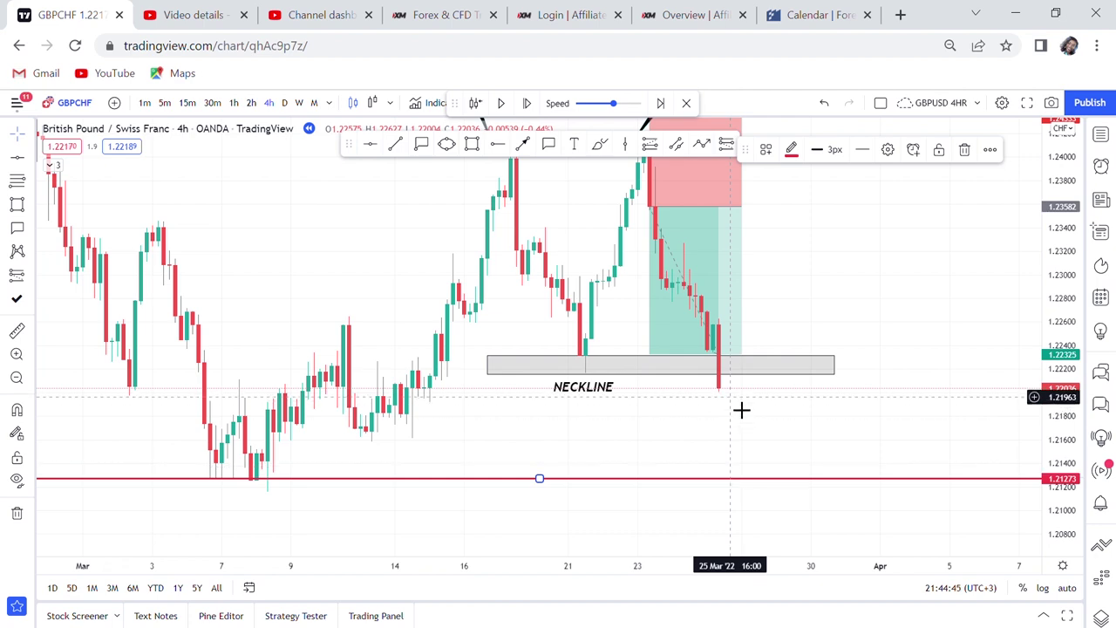
{"action": "scroll", "coordinate": [902, 323], "scroll_direction": "up", "scroll_amount": 1}
{"action": "left_click_drag", "start_coordinate": [901, 323], "coordinate": [843, 377]}
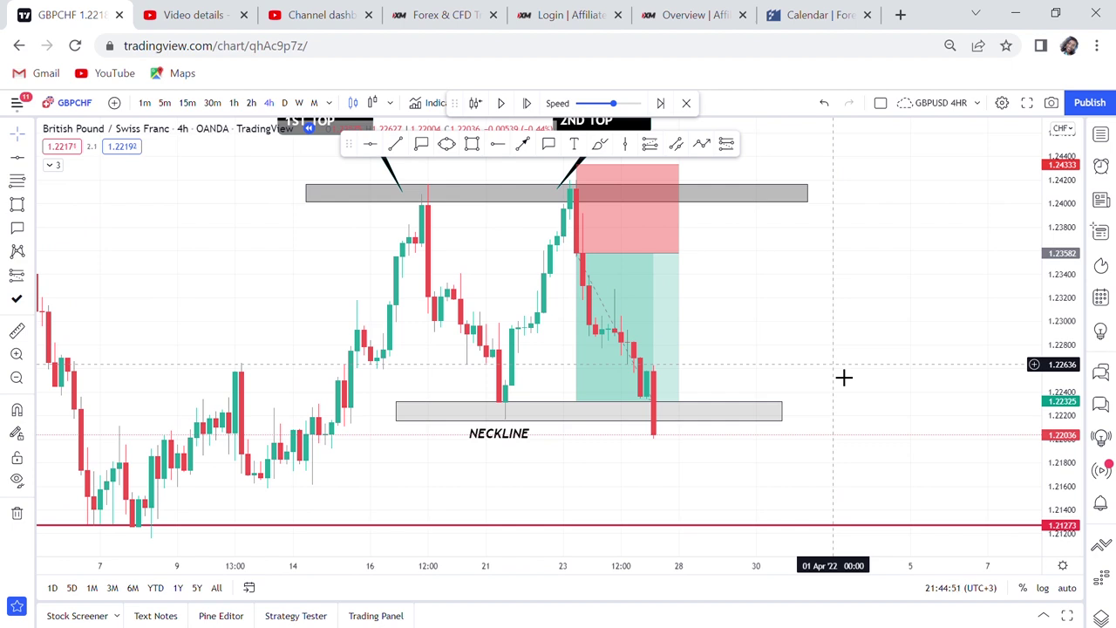
{"action": "left_click", "coordinate": [688, 324]}
{"action": "key", "text": "Delete"}
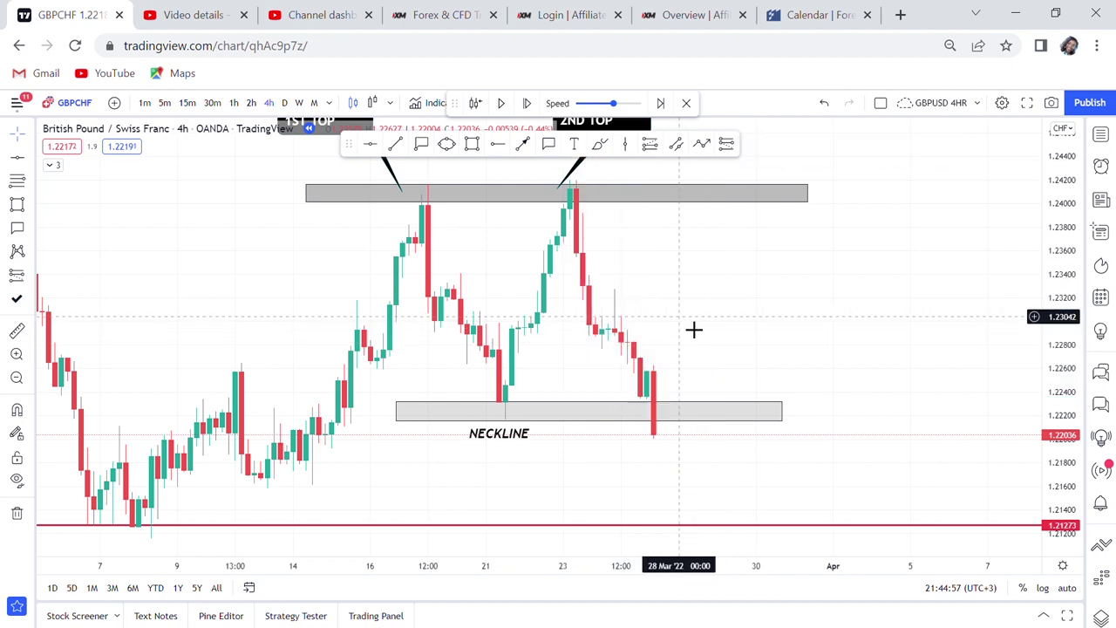
- Advance the bar replay candle by candle until price has pulled back above the neckline zone and printed a red candle
{"action": "left_click", "coordinate": [527, 104]}
{"action": "left_click", "coordinate": [528, 104]}
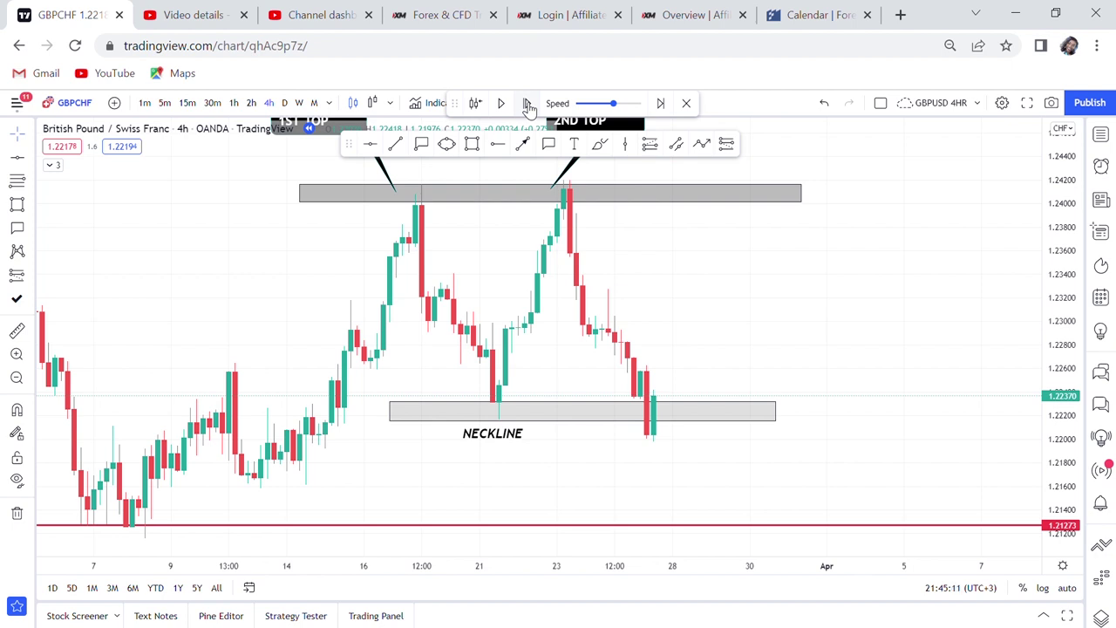
{"action": "left_click", "coordinate": [527, 104]}
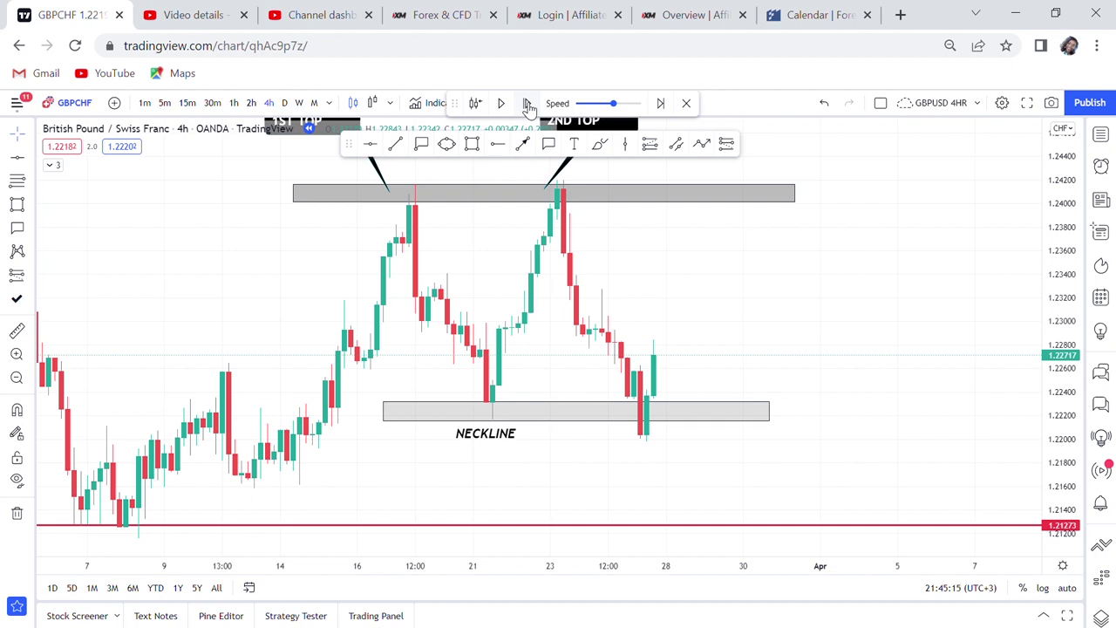
{"action": "left_click", "coordinate": [527, 105]}
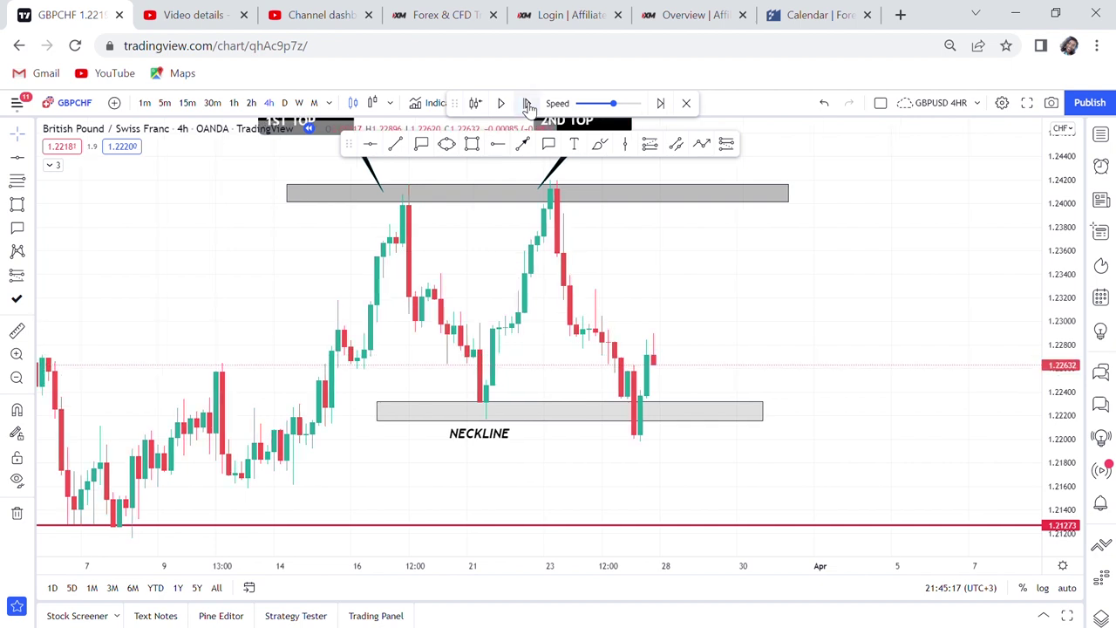
- Draw a rectangle around the pullback highs above the neckline, from 25 March to about 30 March, between about 1.22625 and 1.22897
{"action": "scroll", "coordinate": [777, 304], "scroll_direction": "up", "scroll_amount": 3}
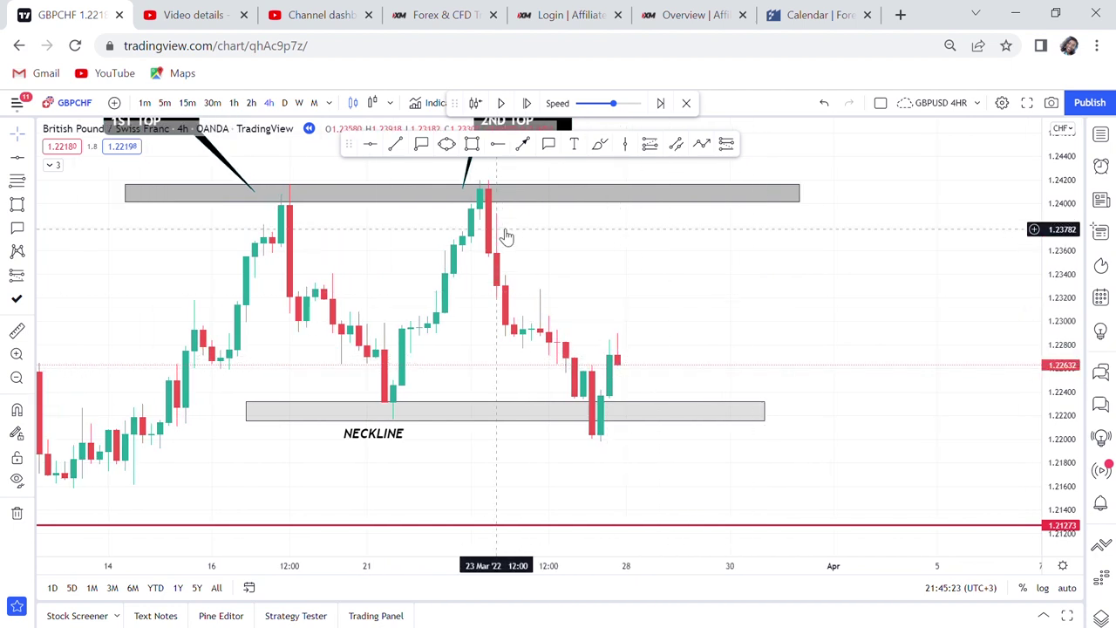
{"action": "scroll", "coordinate": [700, 305], "scroll_direction": "up", "scroll_amount": 2}
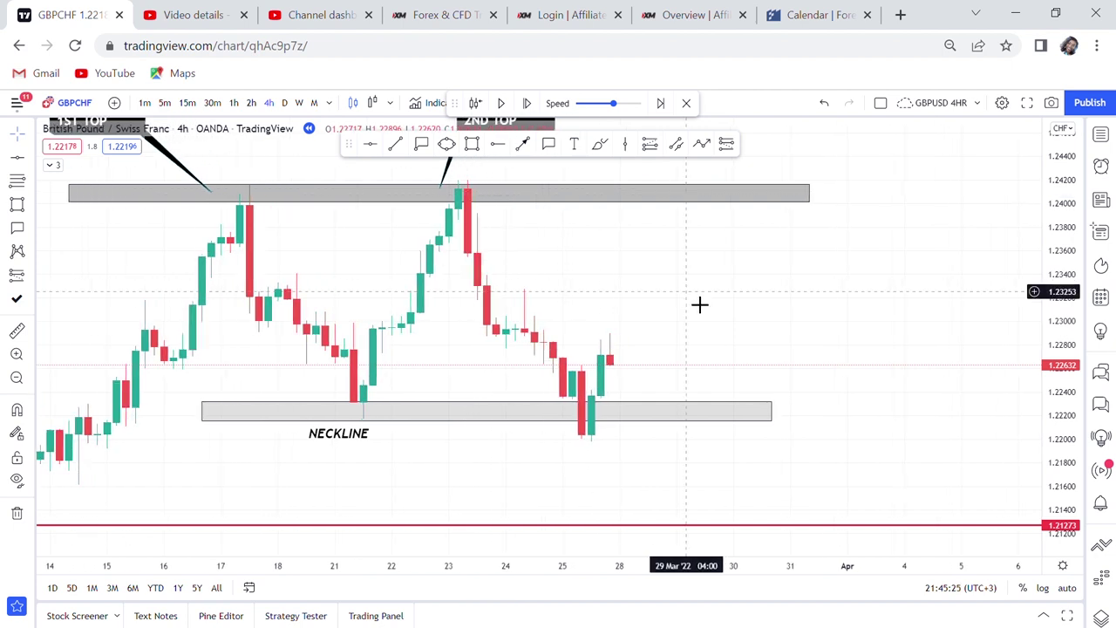
{"action": "left_click", "coordinate": [473, 144]}
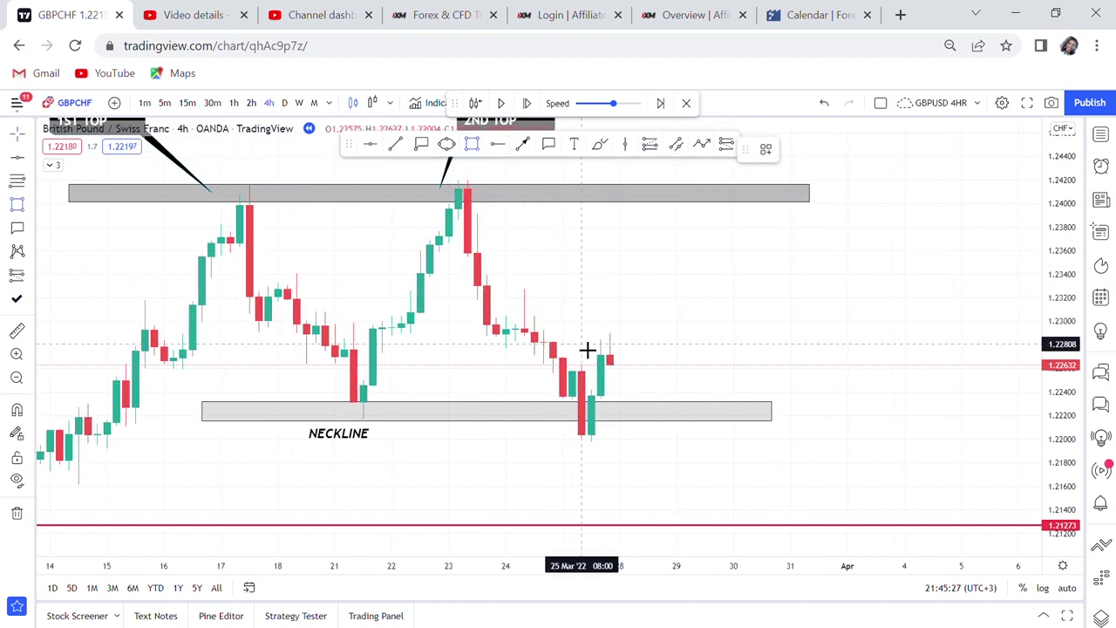
{"action": "left_click_drag", "start_coordinate": [603, 351], "coordinate": [766, 378]}
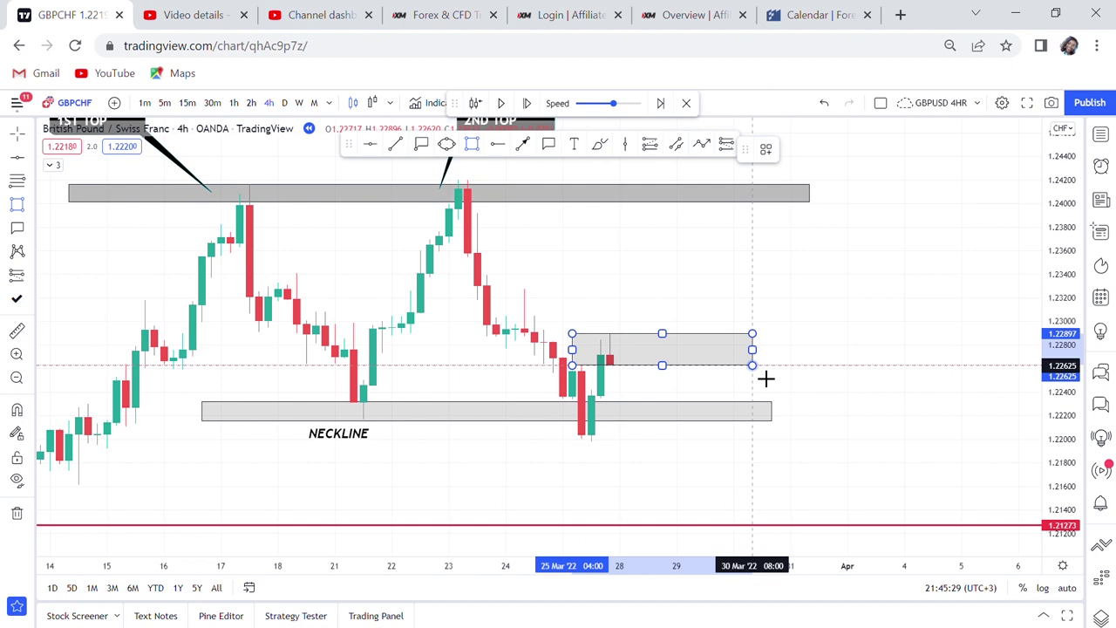
{"action": "left_click", "coordinate": [815, 328]}
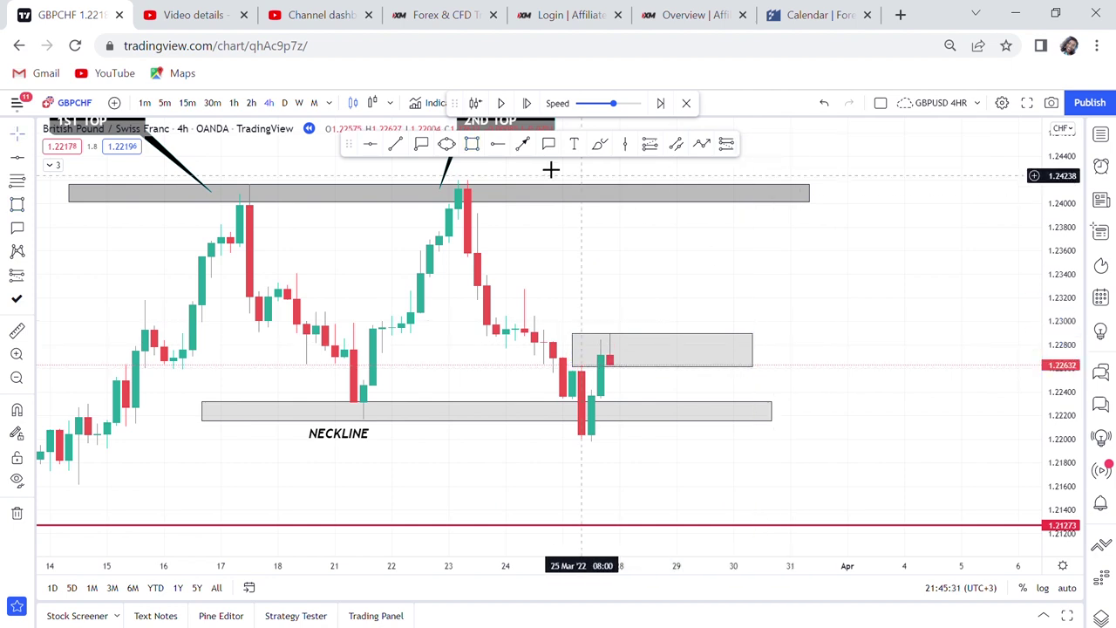
- Add a callout reading "WBB" that points at the pullback rectangle near 29 March, about 1.22797
{"action": "left_click", "coordinate": [549, 144]}
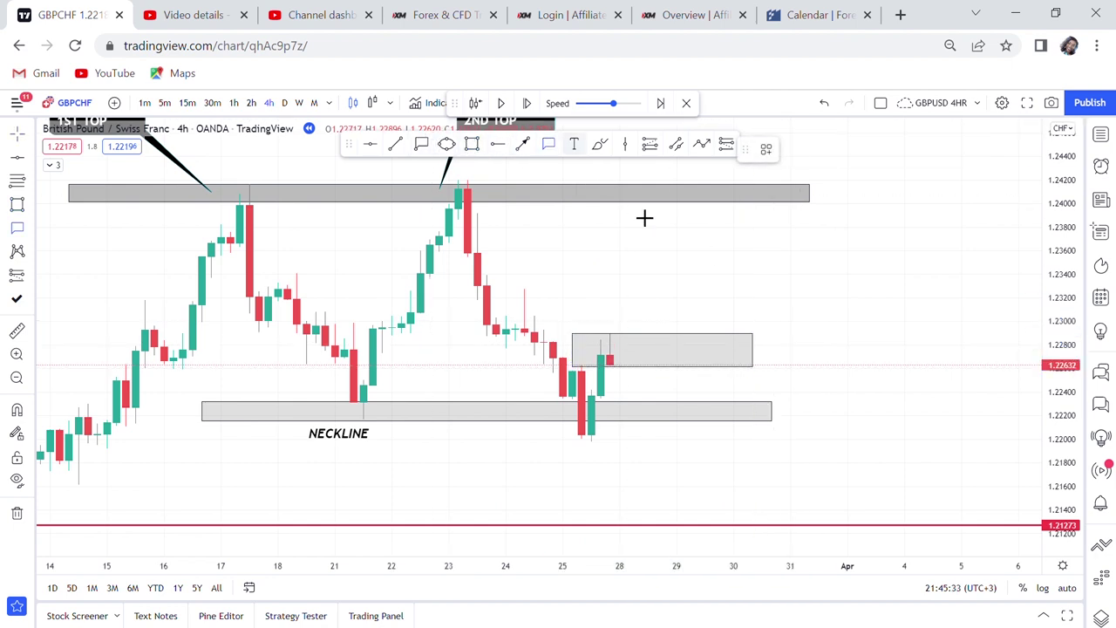
{"action": "left_click", "coordinate": [686, 346]}
{"action": "left_click", "coordinate": [750, 291]}
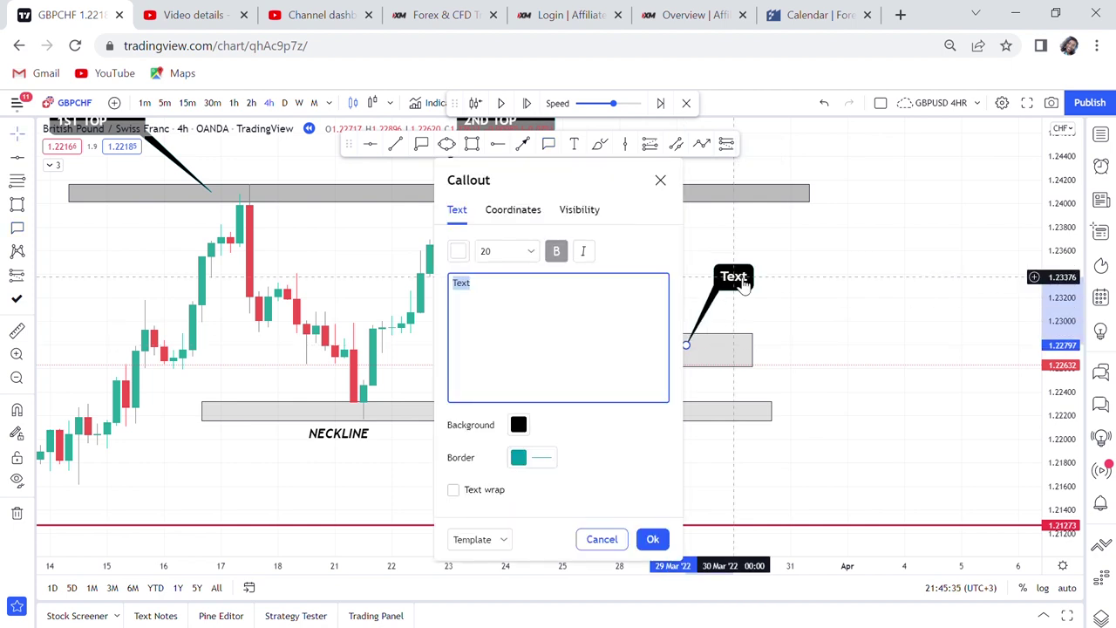
{"action": "type", "text": "WBB"}
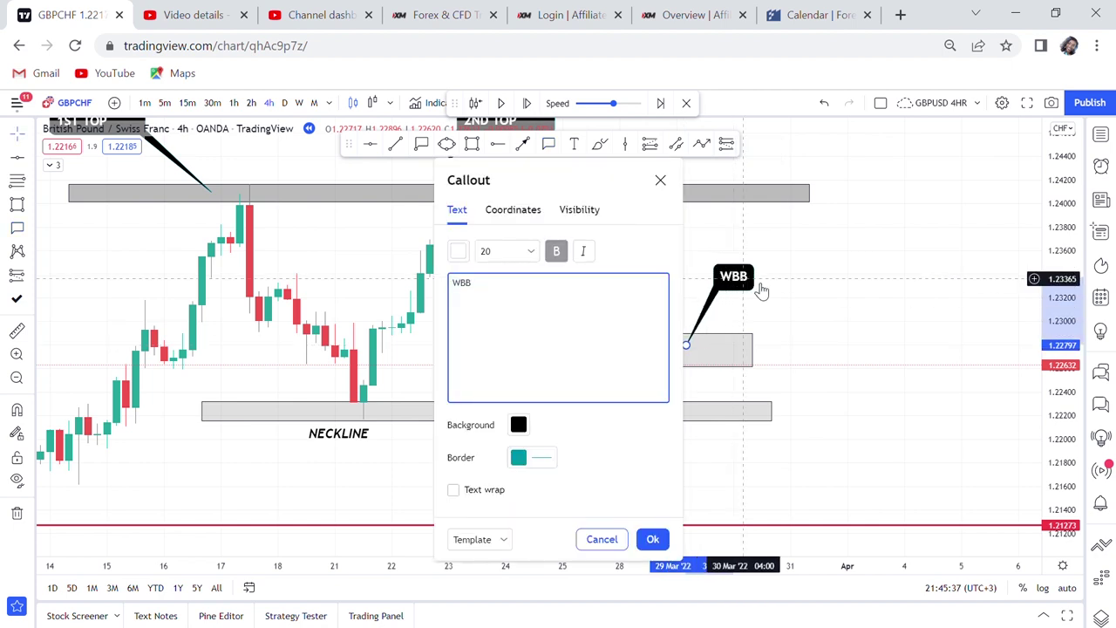
{"action": "left_click", "coordinate": [811, 310]}
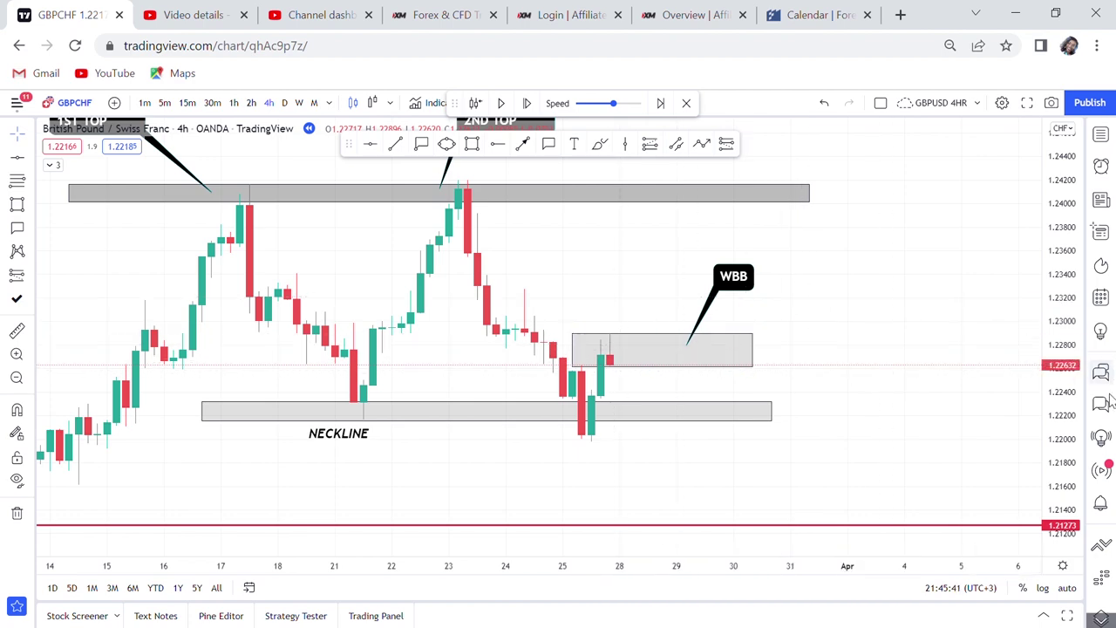
- Draw a horizontal ray from the 23 March 12:00 candle at about 1.23261
{"action": "left_click_drag", "start_coordinate": [1056, 442], "coordinate": [1037, 379]}
{"action": "left_click_drag", "start_coordinate": [932, 398], "coordinate": [877, 446]}
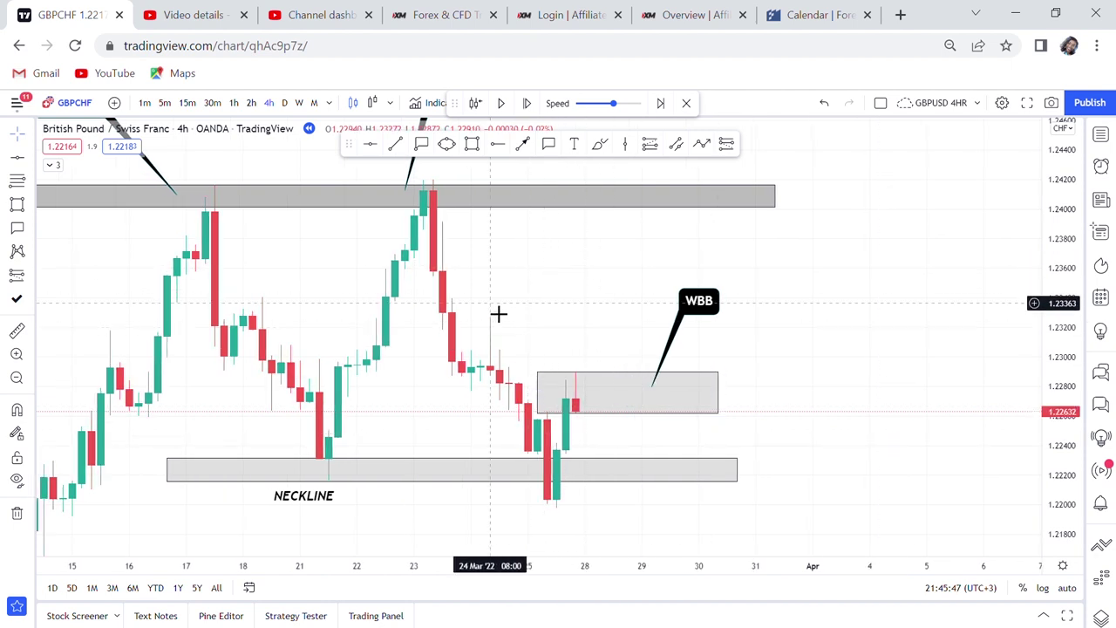
{"action": "left_click", "coordinate": [498, 145]}
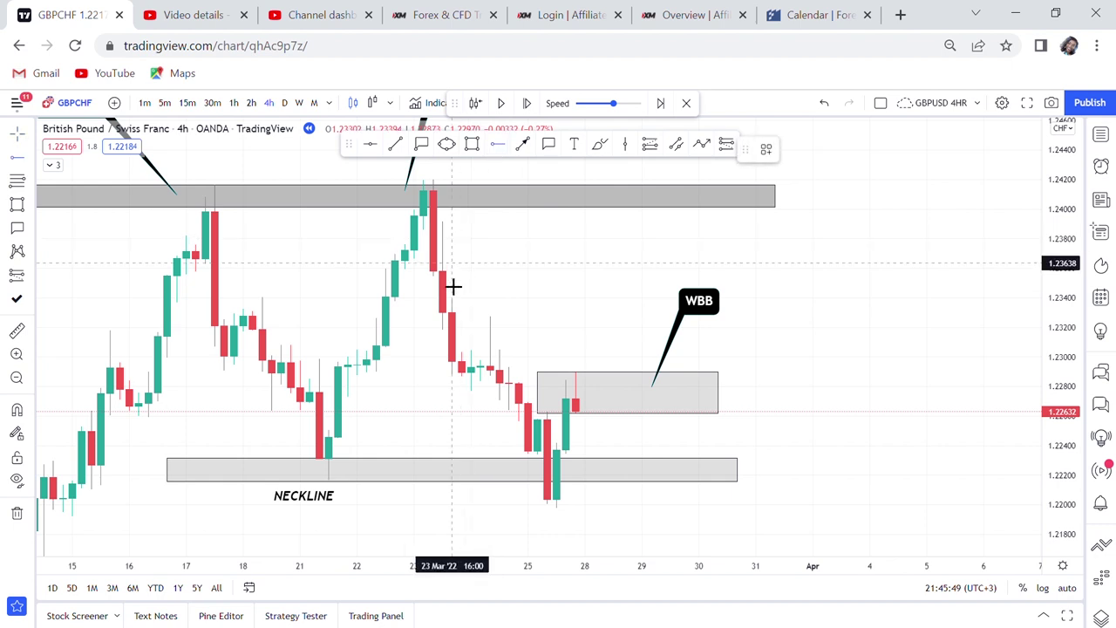
{"action": "left_click", "coordinate": [442, 319]}
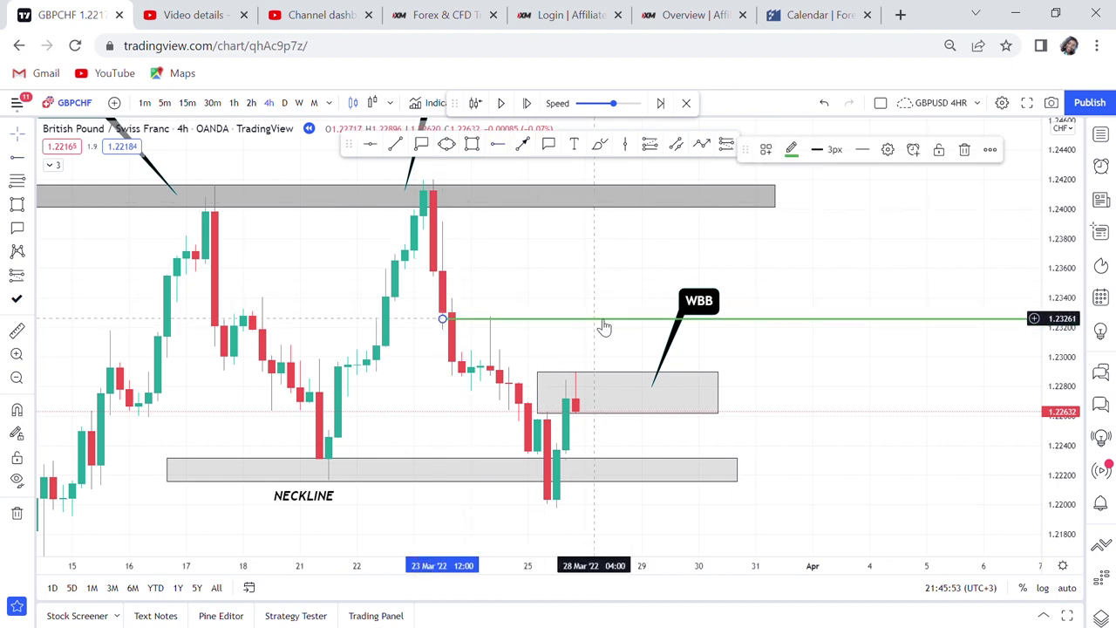
- Delete the horizontal ray that starts at the 23 March 12:00 candle
{"action": "key", "text": "Delete"}
{"action": "scroll", "coordinate": [608, 332], "scroll_direction": "up", "scroll_amount": 3}
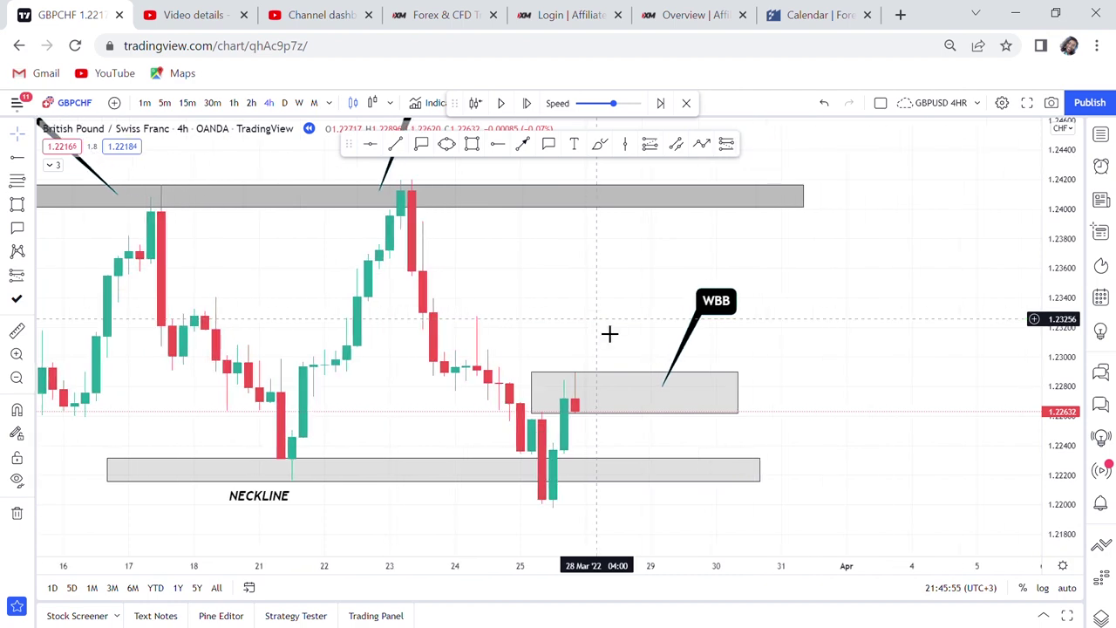
{"action": "scroll", "coordinate": [613, 426], "scroll_direction": "left", "scroll_amount": 2}
{"action": "left_click_drag", "start_coordinate": [702, 429], "coordinate": [677, 343]}
{"action": "mouse_move", "coordinate": [641, 418]}
{"action": "left_mouse_down"}
{"action": "mouse_move", "coordinate": [635, 363]}
{"action": "mouse_move", "coordinate": [671, 457]}
{"action": "left_mouse_up"}
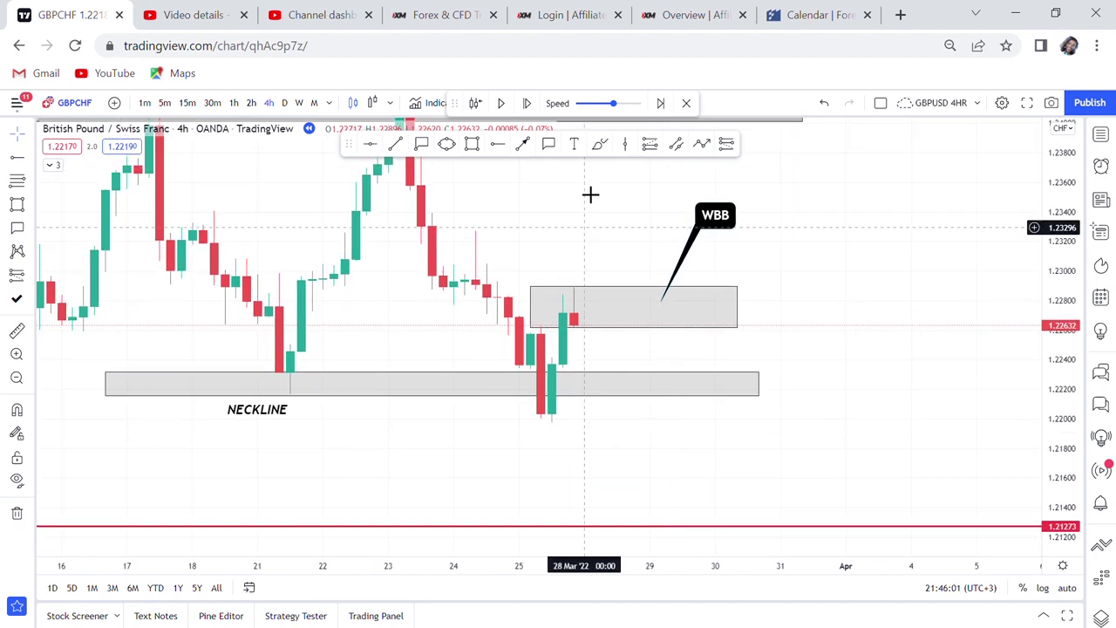
- Advance the bar replay one candle and stretch the pullback rectangle down to about 1.22585 and out to 30 March 12:00
{"action": "left_click", "coordinate": [528, 104]}
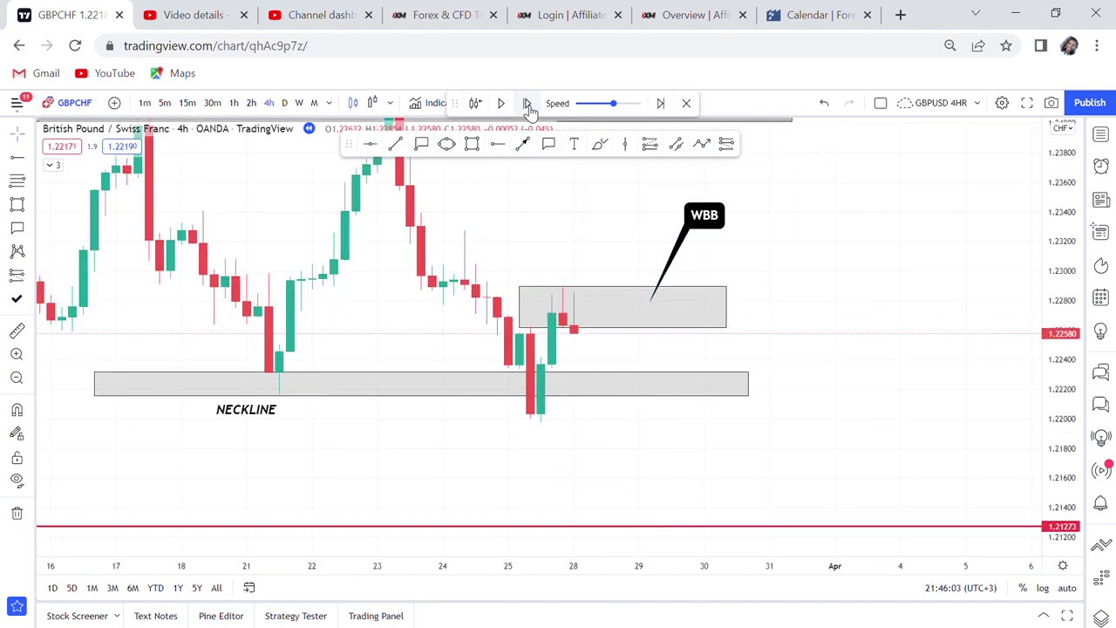
{"action": "left_click_drag", "start_coordinate": [1051, 292], "coordinate": [857, 318]}
{"action": "left_click_drag", "start_coordinate": [727, 320], "coordinate": [741, 333]}
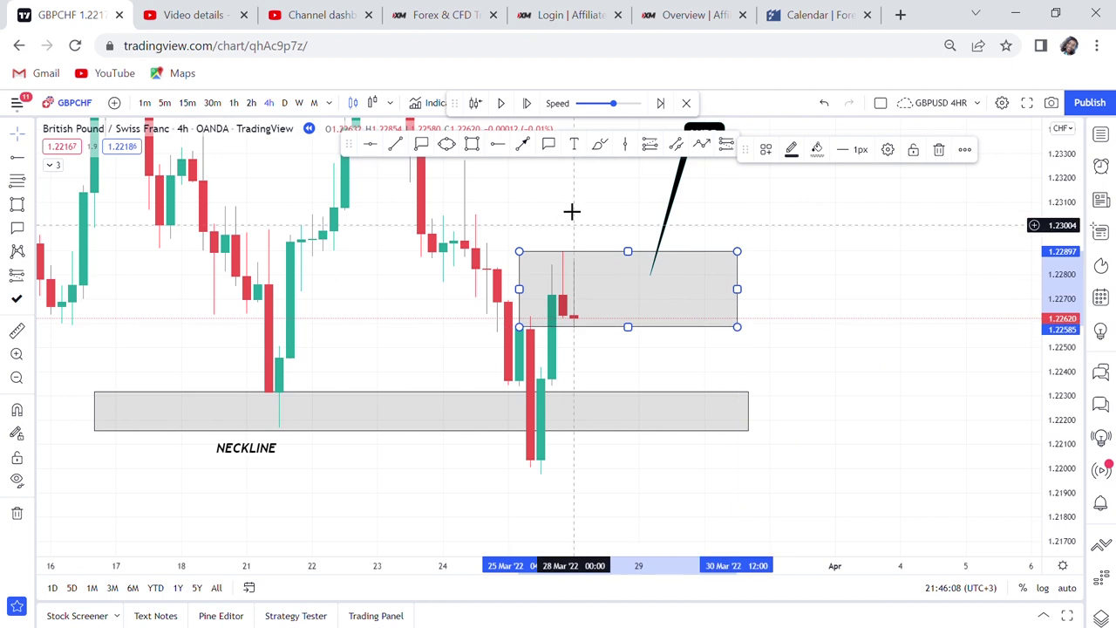
- Advance the bar replay two candles, to the large green candle above the pullback rectangle
{"action": "left_click", "coordinate": [532, 103]}
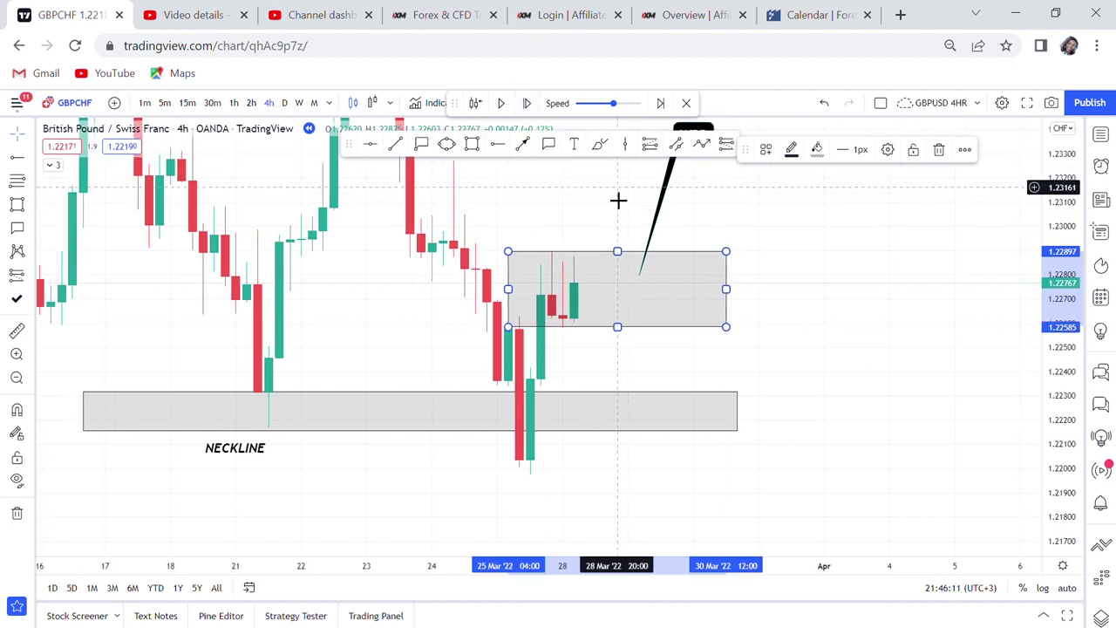
{"action": "left_click", "coordinate": [531, 103]}
{"action": "left_click_drag", "start_coordinate": [847, 317], "coordinate": [820, 419]}
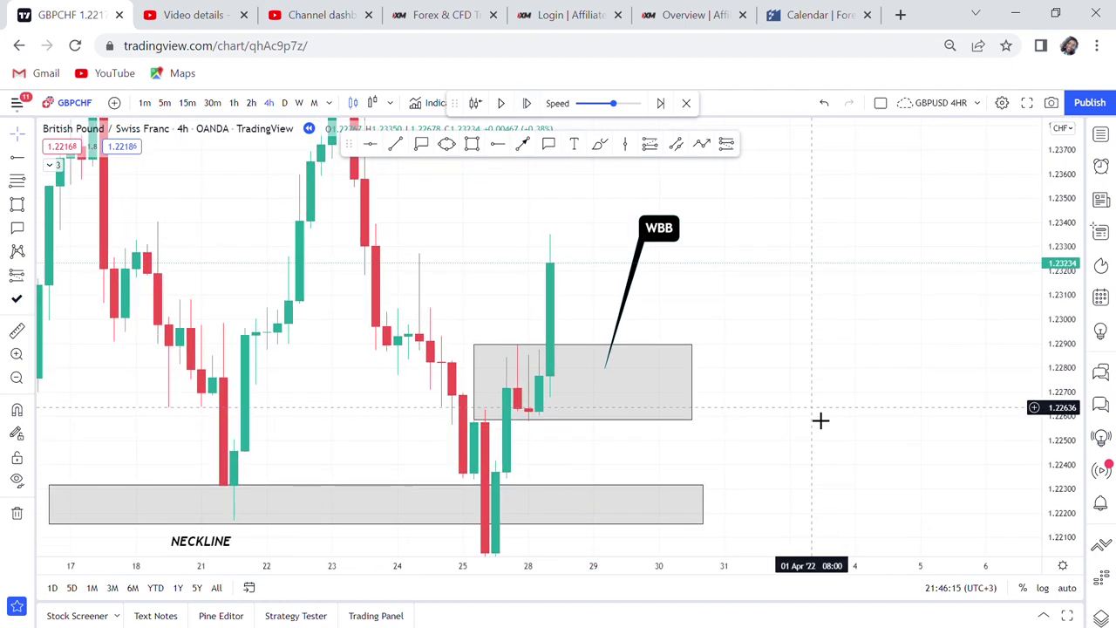
- Draw a brush circle around the candles in the pullback rectangle, from 25 to 28 March, between about 1.2250 and 1.2296
{"action": "left_click", "coordinate": [599, 144]}
{"action": "mouse_move", "coordinate": [560, 366]}
{"action": "left_mouse_down"}
{"action": "mouse_move", "coordinate": [510, 344]}
{"action": "mouse_move", "coordinate": [578, 428]}
{"action": "mouse_move", "coordinate": [523, 368]}
{"action": "left_mouse_up"}
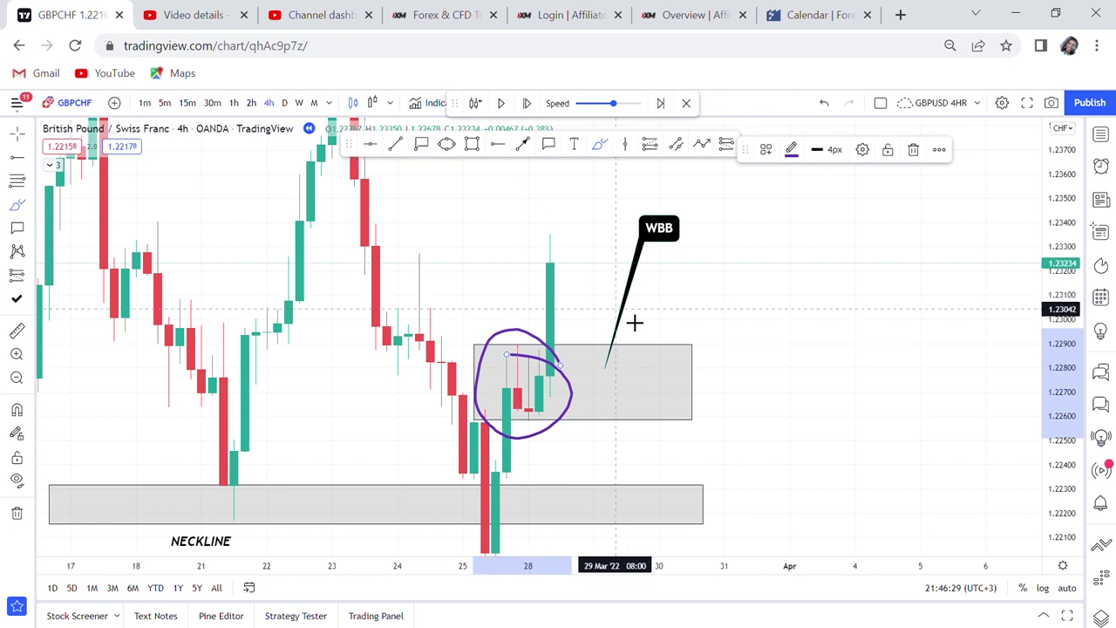
{"action": "left_click_drag", "start_coordinate": [1050, 202], "coordinate": [1052, 262]}
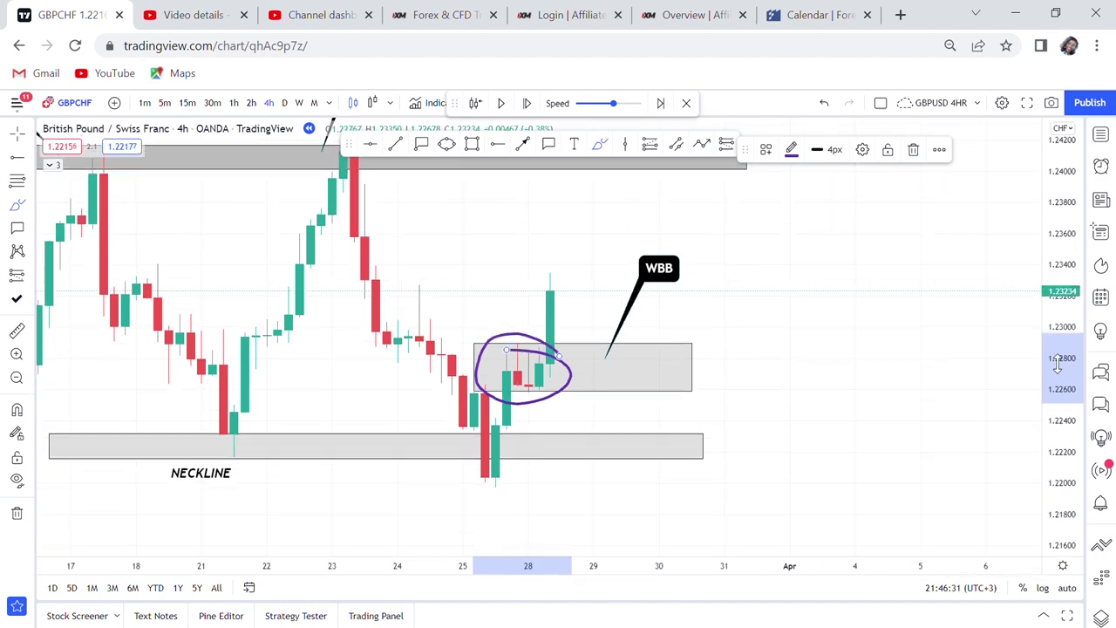
{"action": "scroll", "coordinate": [835, 375], "scroll_direction": "down", "scroll_amount": 3}
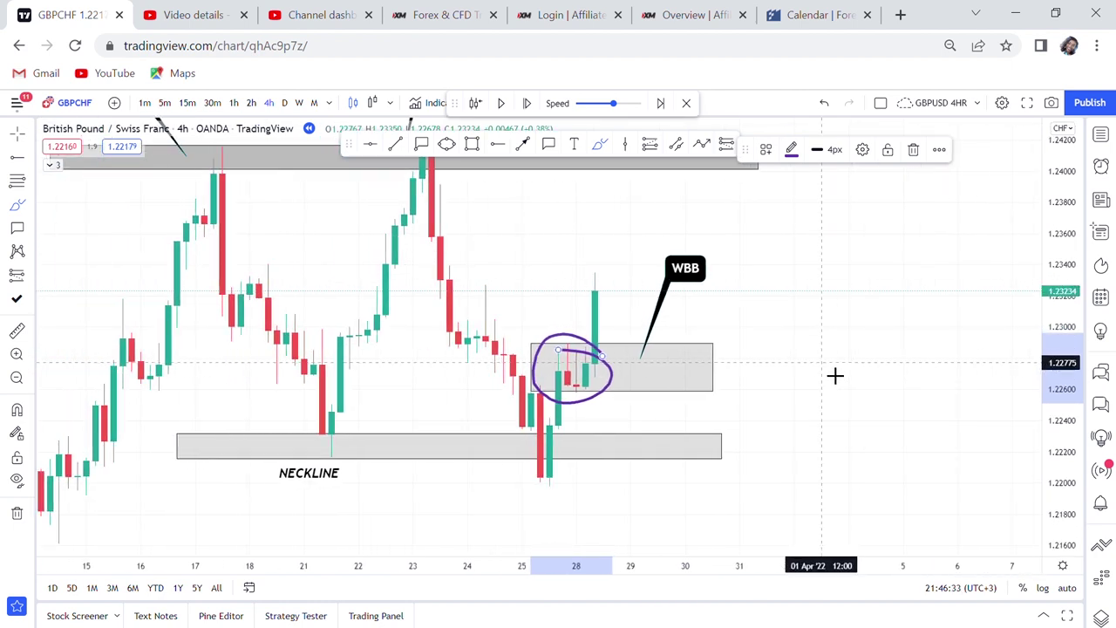
{"action": "scroll", "coordinate": [836, 375], "scroll_direction": "up", "scroll_amount": 2}
{"action": "mouse_move", "coordinate": [819, 363]}
{"action": "left_mouse_down"}
{"action": "mouse_move", "coordinate": [792, 377]}
{"action": "mouse_move", "coordinate": [511, 283]}
{"action": "mouse_move", "coordinate": [487, 264]}
{"action": "left_mouse_up"}
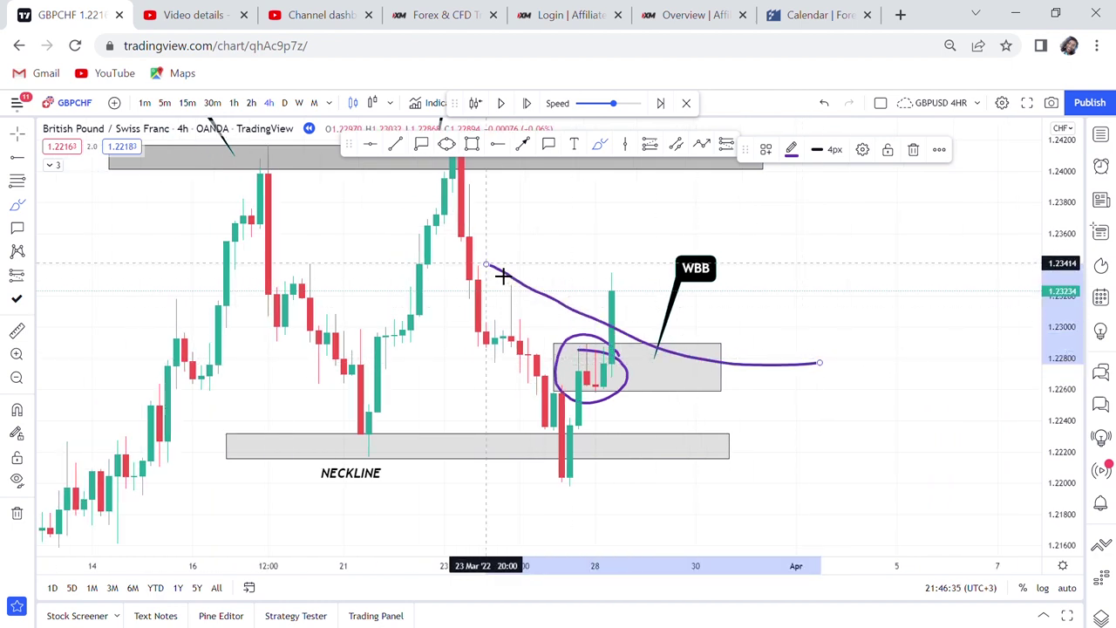
{"action": "left_click", "coordinate": [824, 103]}
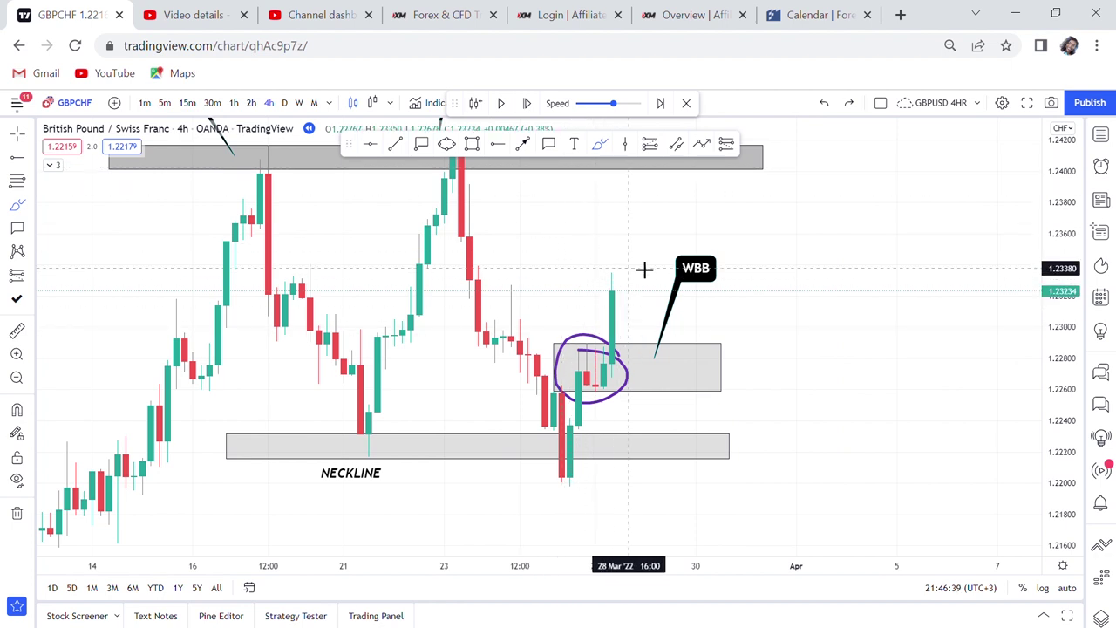
- Advance the bar replay one candle, to the large red candle that closes below the pullback rectangle
{"action": "left_click", "coordinate": [528, 103]}
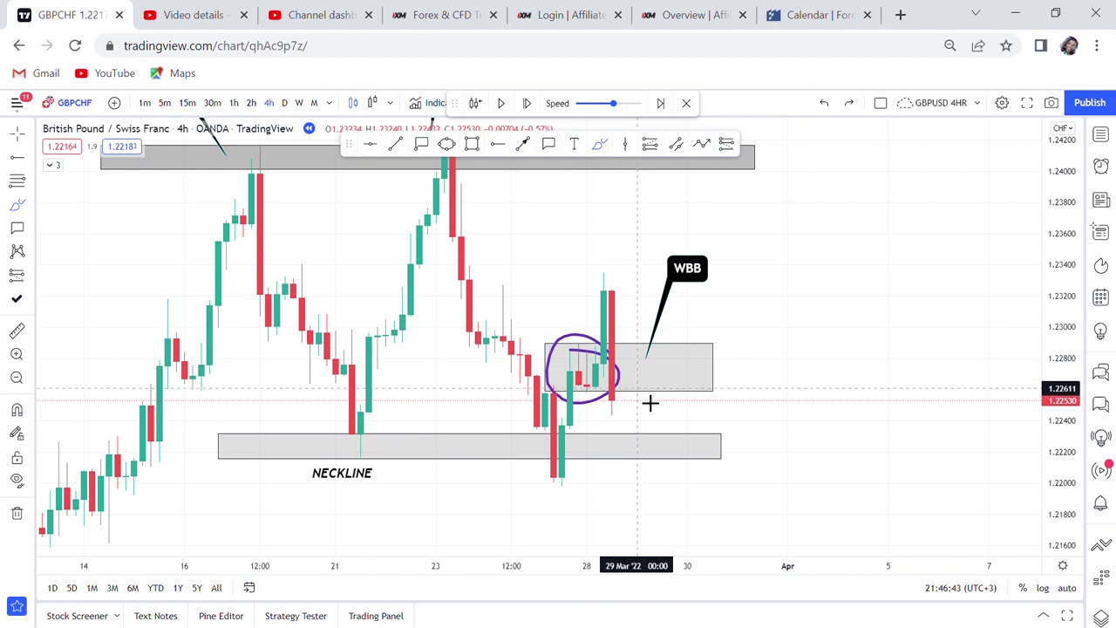
{"action": "scroll", "coordinate": [611, 419], "scroll_direction": "up", "scroll_amount": 1}
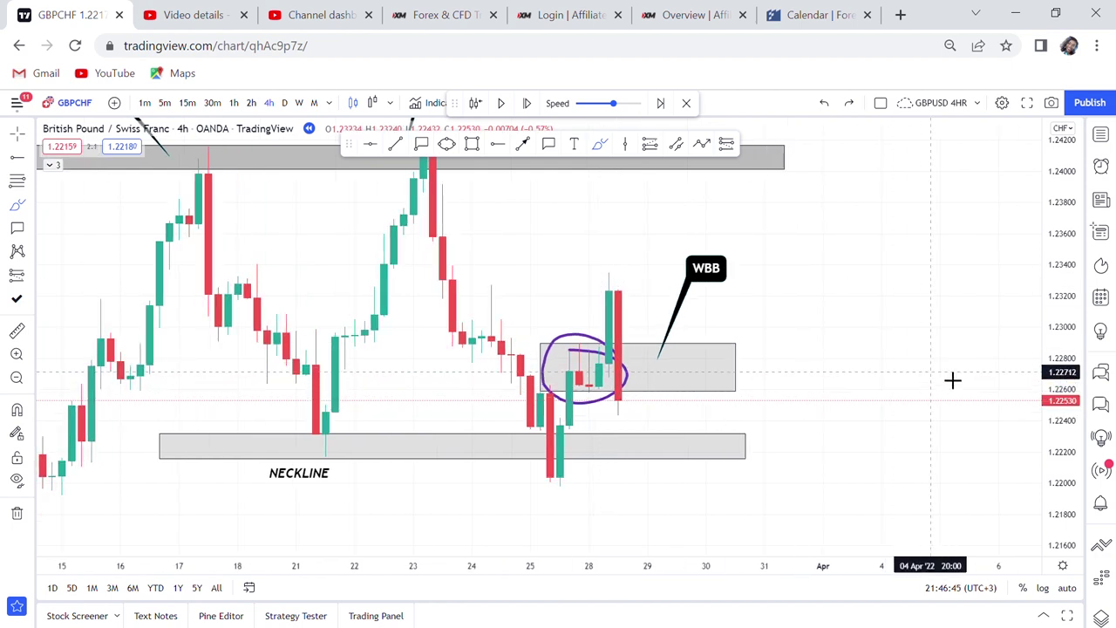
{"action": "left_click_drag", "start_coordinate": [1057, 296], "coordinate": [1055, 343]}
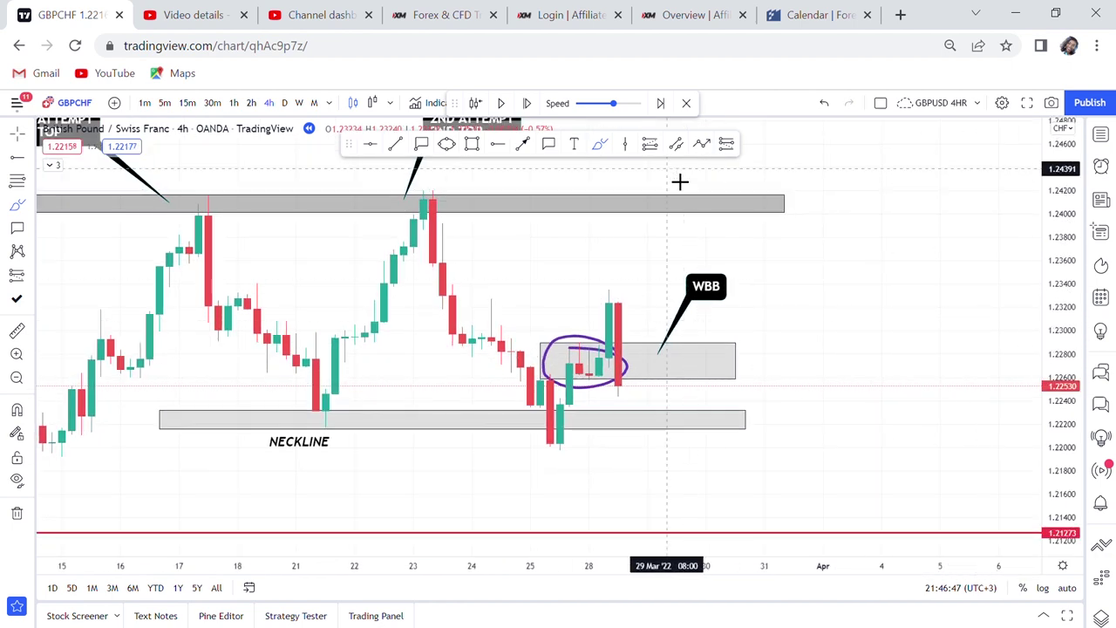
{"action": "left_click", "coordinate": [370, 144]}
{"action": "left_click", "coordinate": [910, 229]}
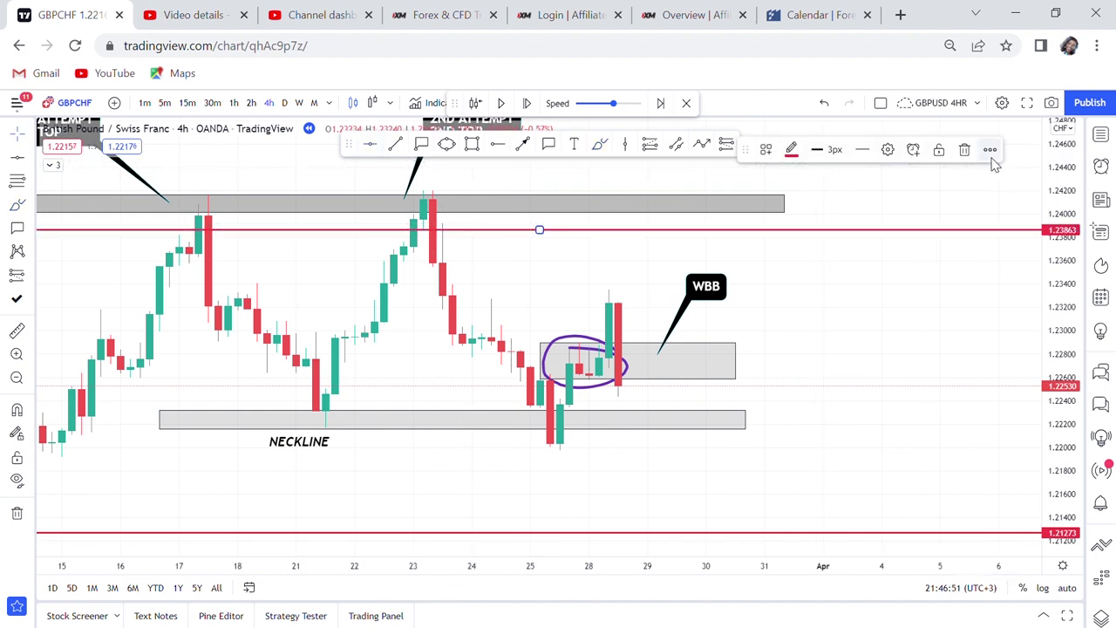
{"action": "left_click", "coordinate": [965, 150]}
- Place a short position at the 28 March 08:00 candle with entry at about 1.22505 and its target at about 1.21270, on the red horizontal line
{"action": "left_click_drag", "start_coordinate": [864, 336], "coordinate": [802, 274]}
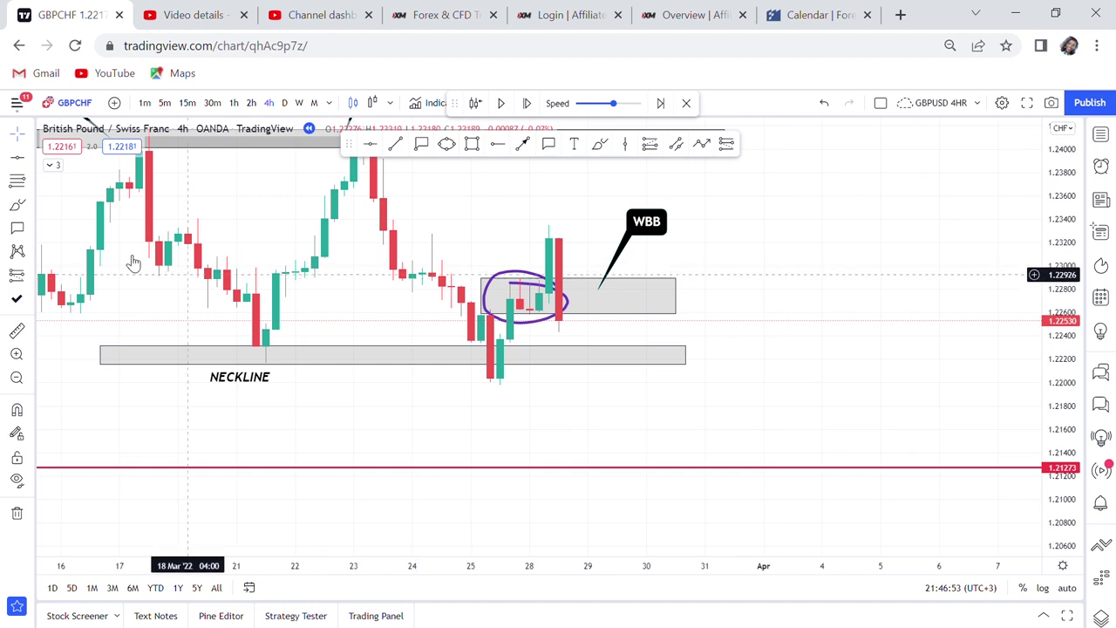
{"action": "left_click", "coordinate": [29, 276]}
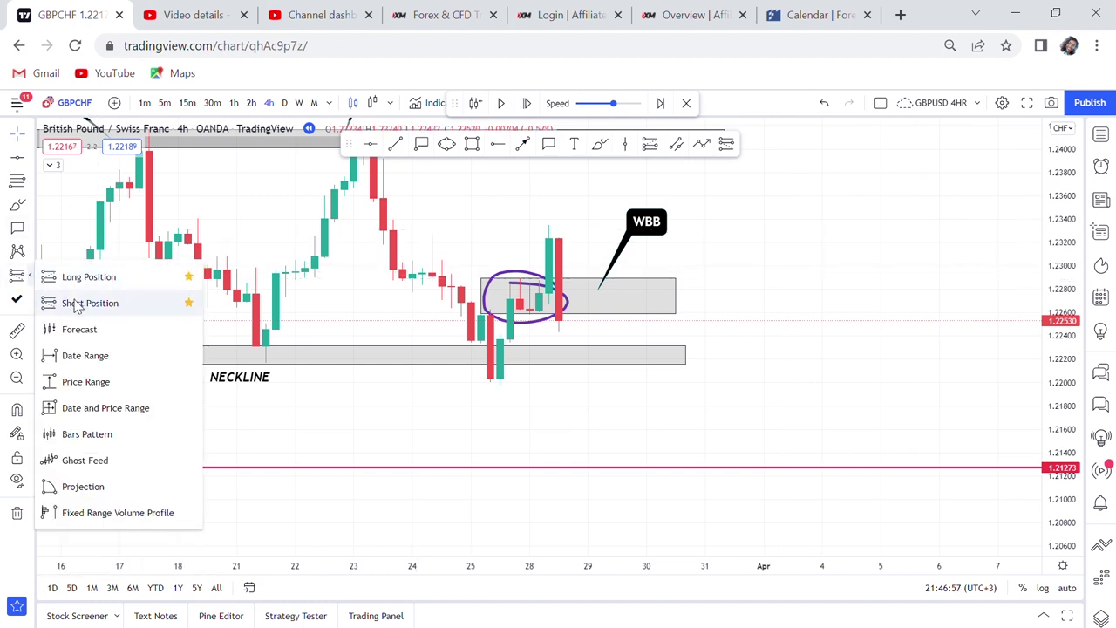
{"action": "left_click", "coordinate": [75, 303]}
{"action": "left_click", "coordinate": [549, 323]}
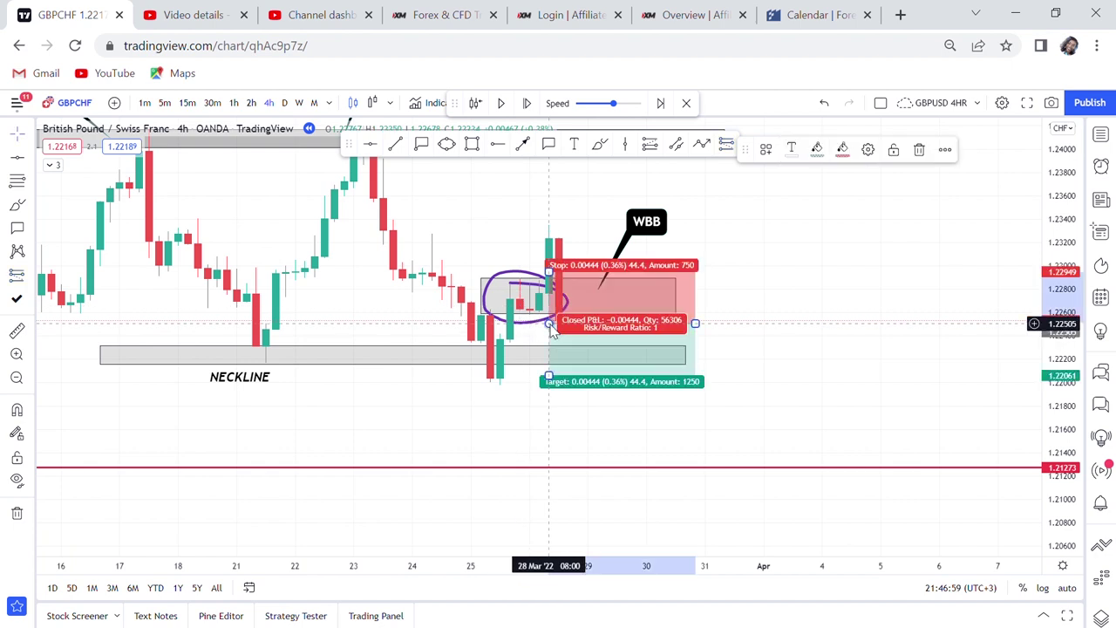
{"action": "left_click_drag", "start_coordinate": [552, 400], "coordinate": [552, 478]}
- Raise the short position's stop to about 1.23538, above the 28 March high
{"action": "left_click_drag", "start_coordinate": [858, 350], "coordinate": [864, 461]}
{"action": "left_click_drag", "start_coordinate": [556, 382], "coordinate": [535, 335]}
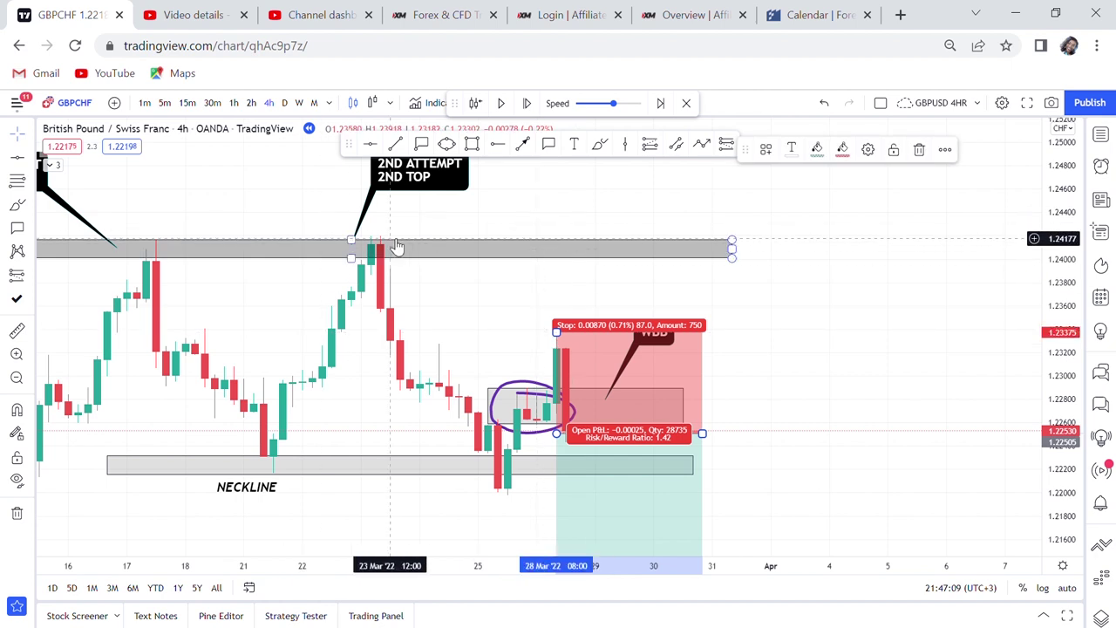
{"action": "left_click", "coordinate": [802, 341]}
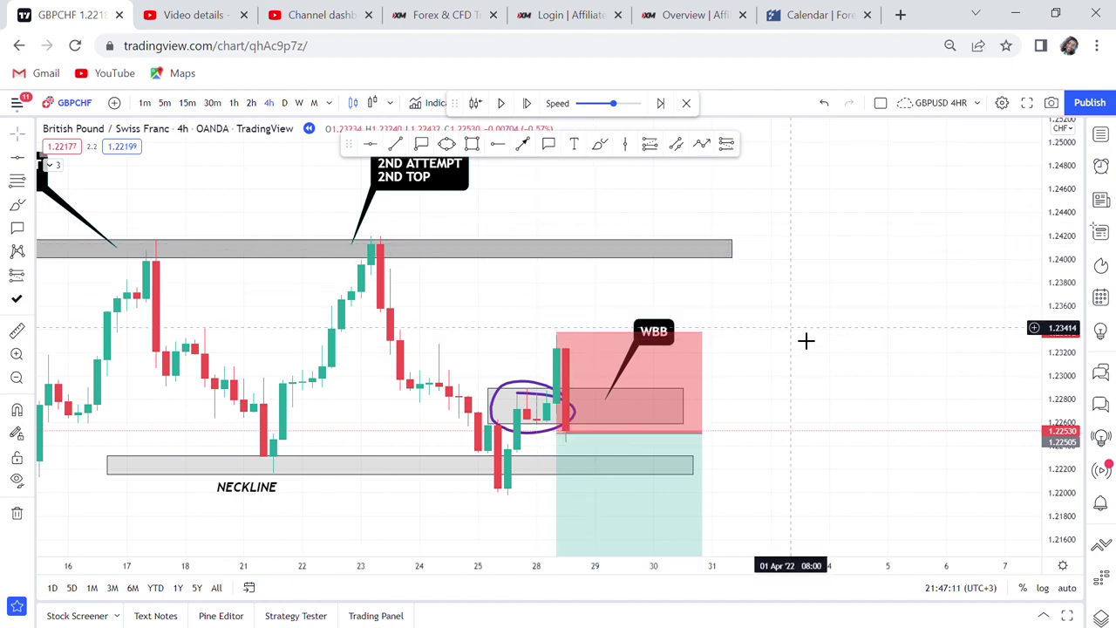
{"action": "left_click_drag", "start_coordinate": [806, 340], "coordinate": [836, 165]}
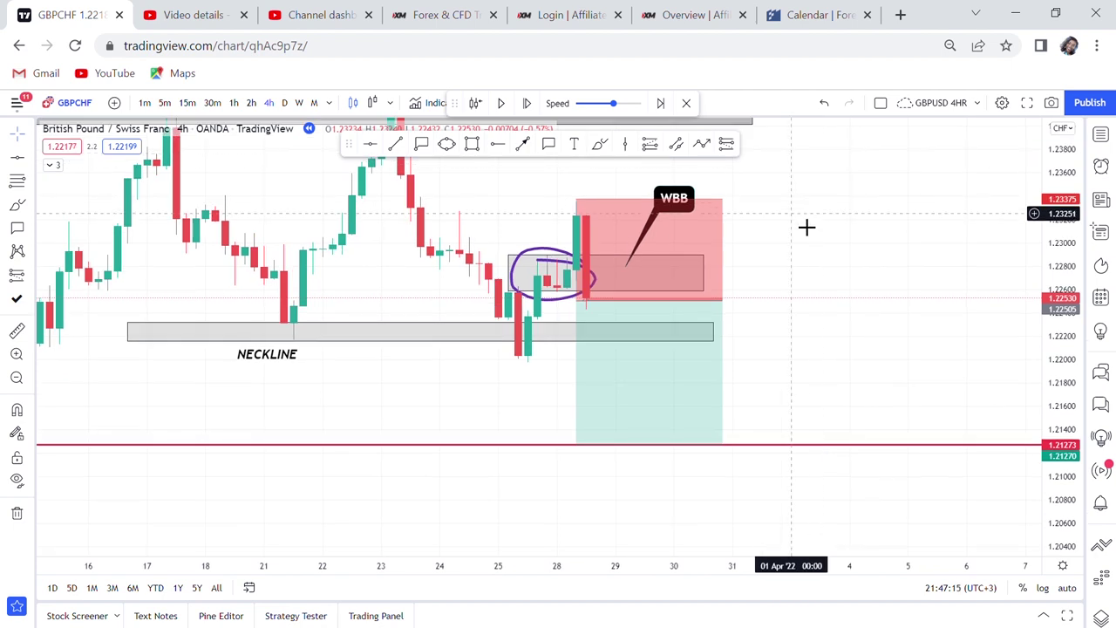
{"action": "left_click_drag", "start_coordinate": [806, 227], "coordinate": [740, 239]}
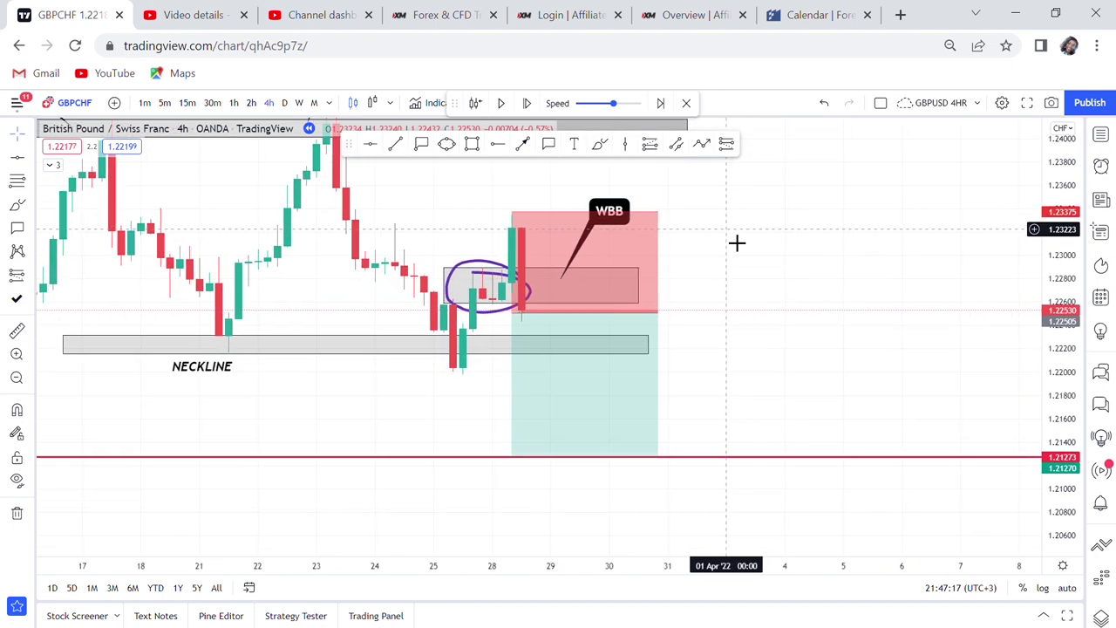
{"action": "left_click", "coordinate": [516, 222]}
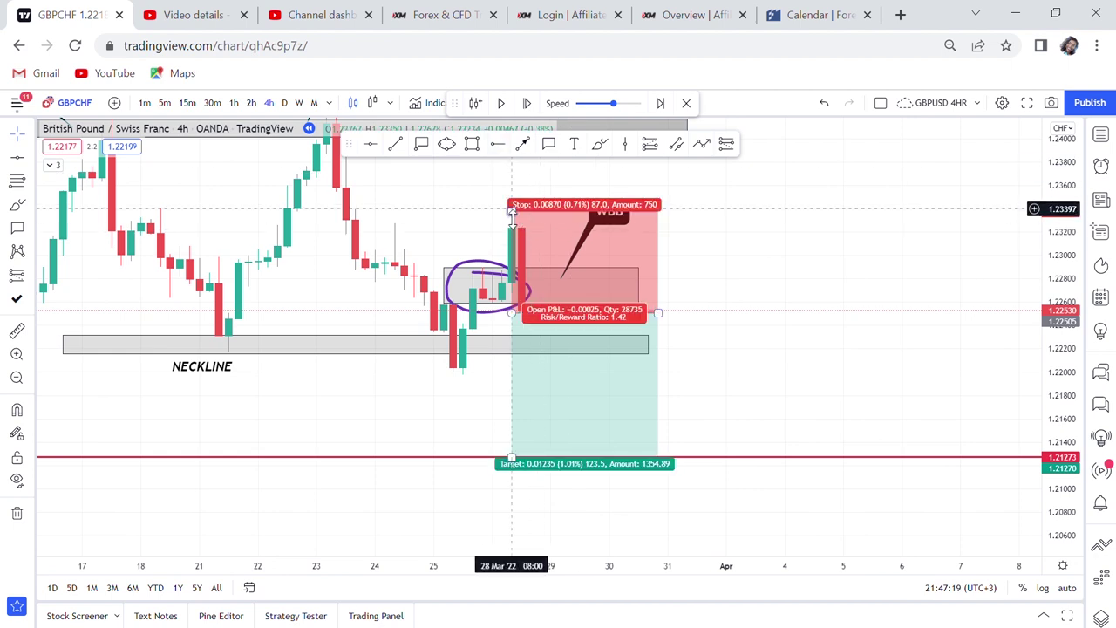
{"action": "left_click_drag", "start_coordinate": [512, 212], "coordinate": [512, 191]}
{"action": "left_click", "coordinate": [727, 266]}
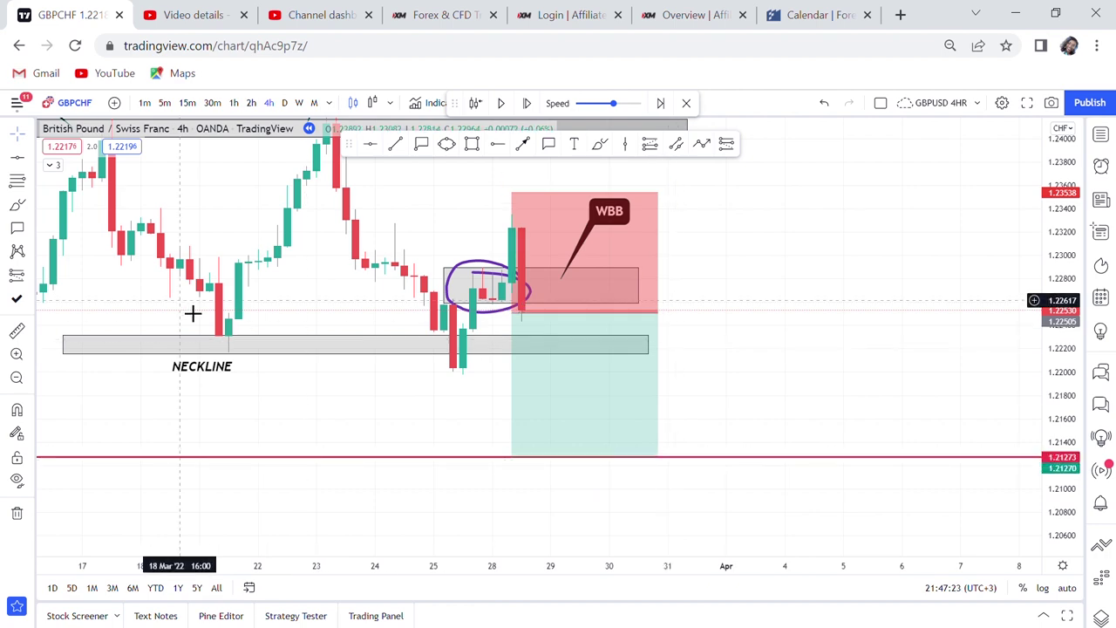
{"action": "left_click", "coordinate": [17, 330]}
{"action": "left_click", "coordinate": [419, 314]}
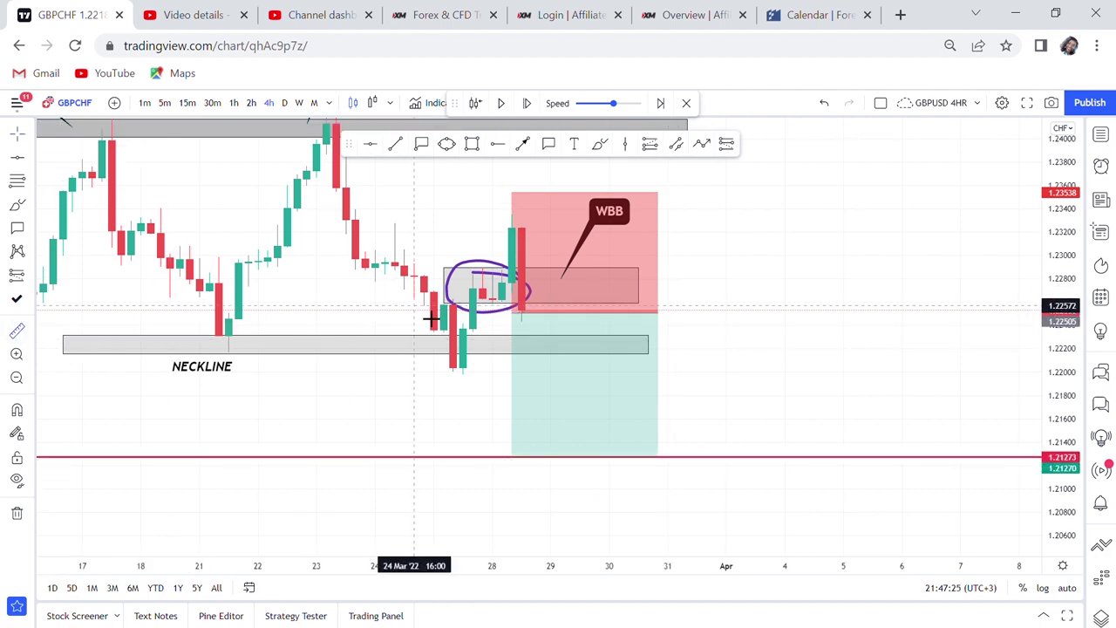
{"action": "left_click", "coordinate": [758, 464]}
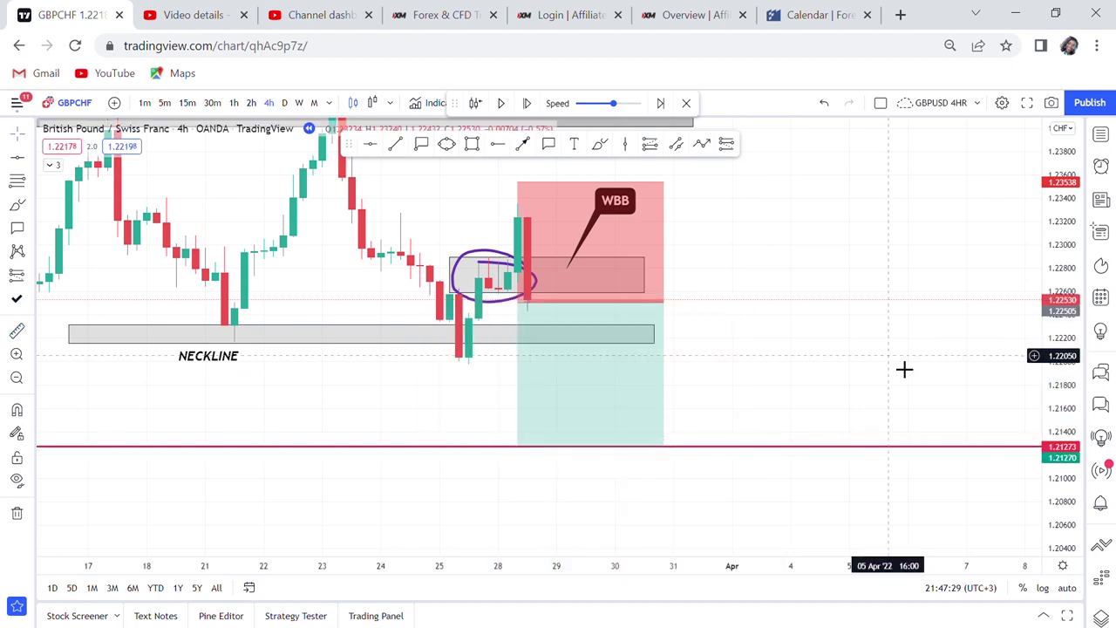
- Advance the bar replay four candles, play it until price reaches the short position's target at the red horizontal line, and pause it
{"action": "left_click", "coordinate": [531, 103]}
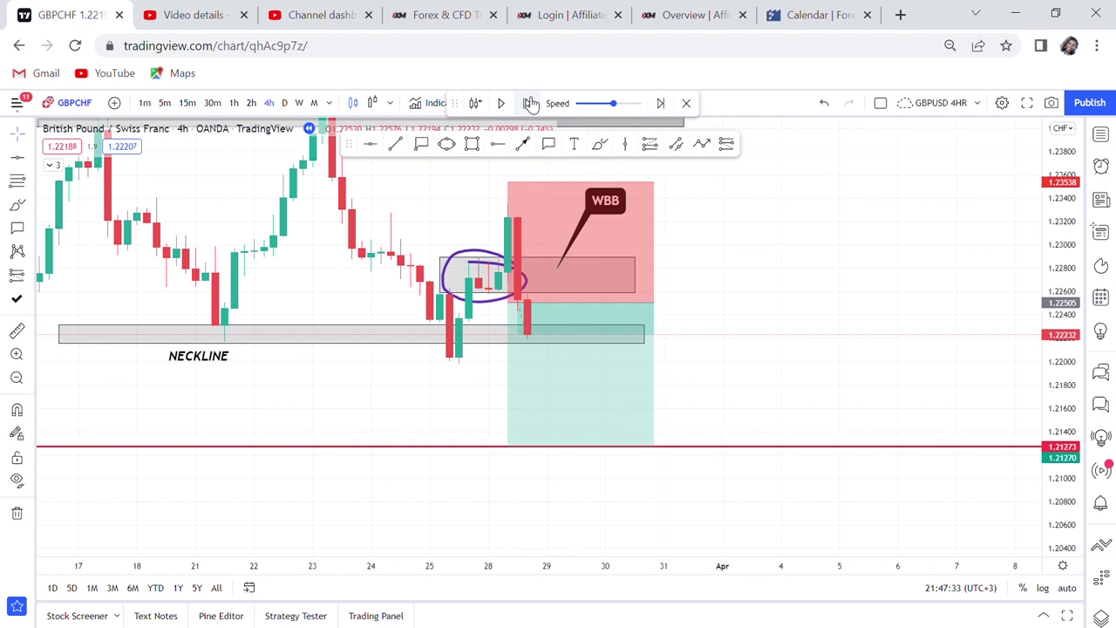
{"action": "left_click", "coordinate": [532, 103]}
{"action": "left_click", "coordinate": [531, 103]}
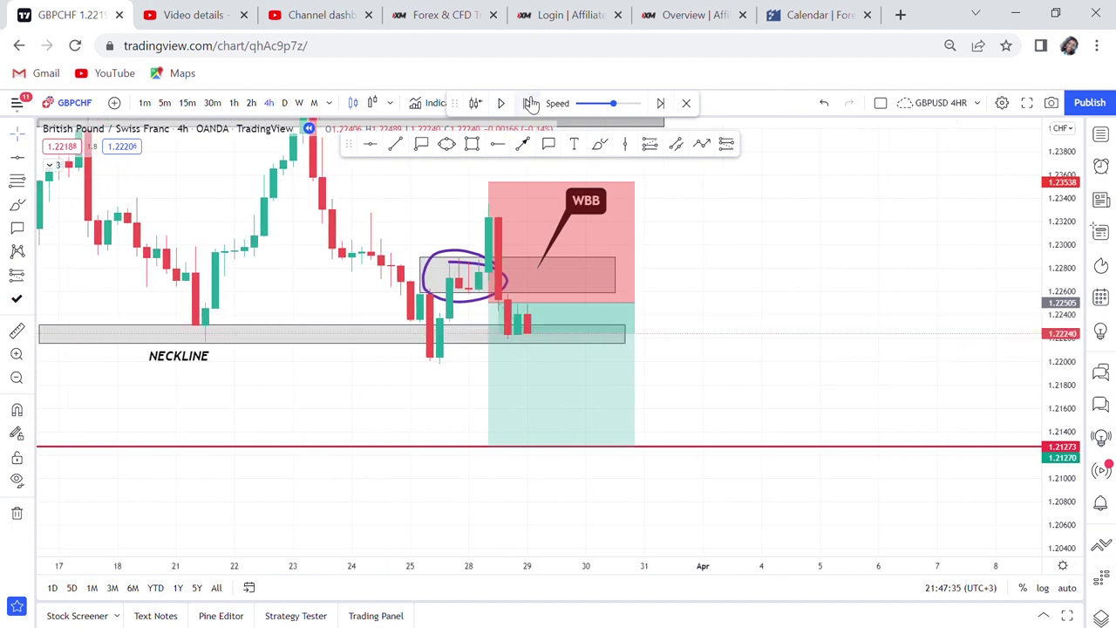
{"action": "left_click", "coordinate": [531, 103]}
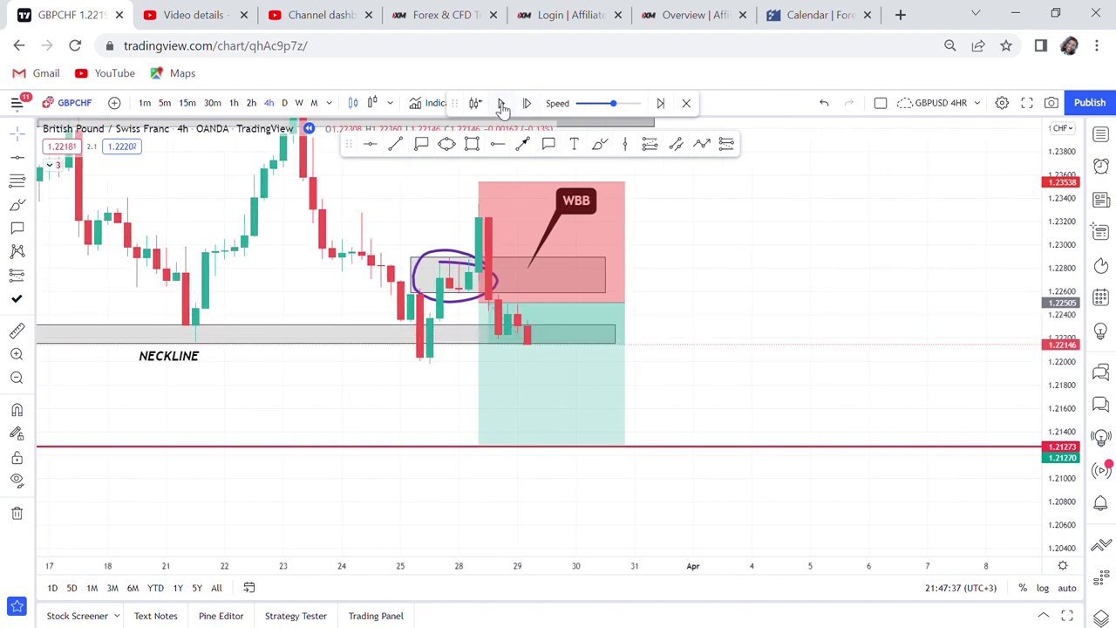
{"action": "left_click", "coordinate": [502, 104]}
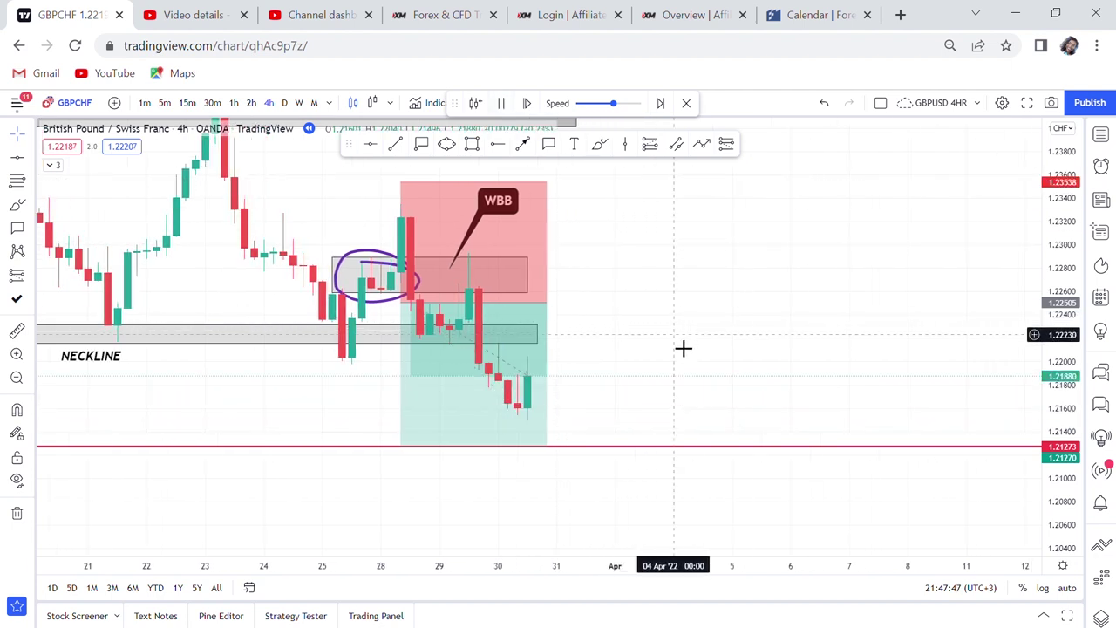
{"action": "left_click", "coordinate": [501, 103]}
{"action": "scroll", "coordinate": [812, 374], "scroll_direction": "down", "scroll_amount": 4}
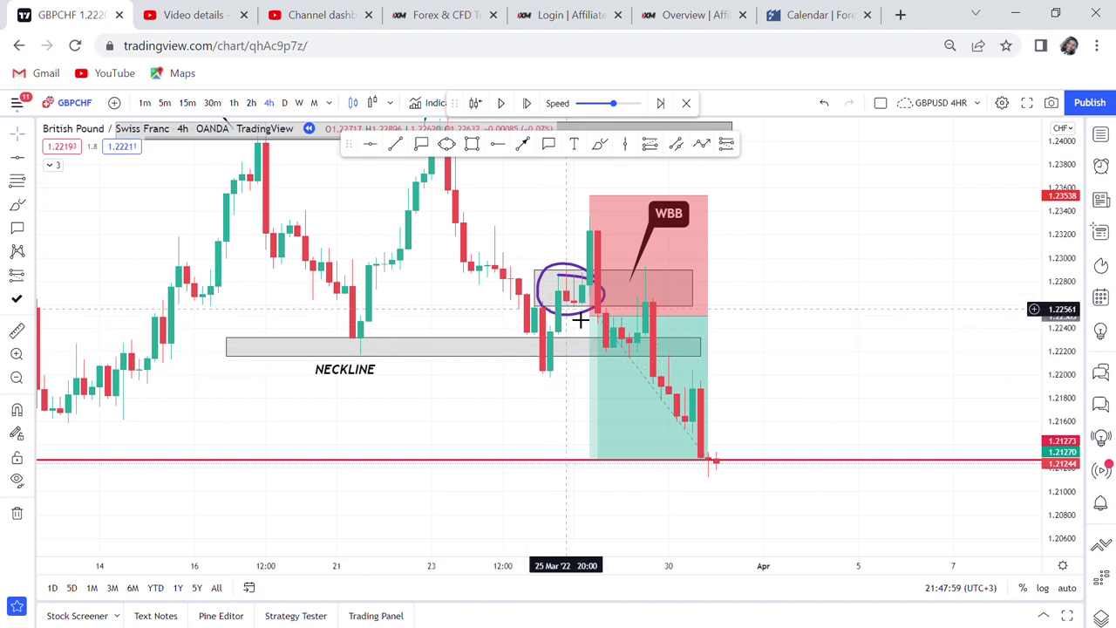
{"action": "left_click", "coordinate": [593, 239]}
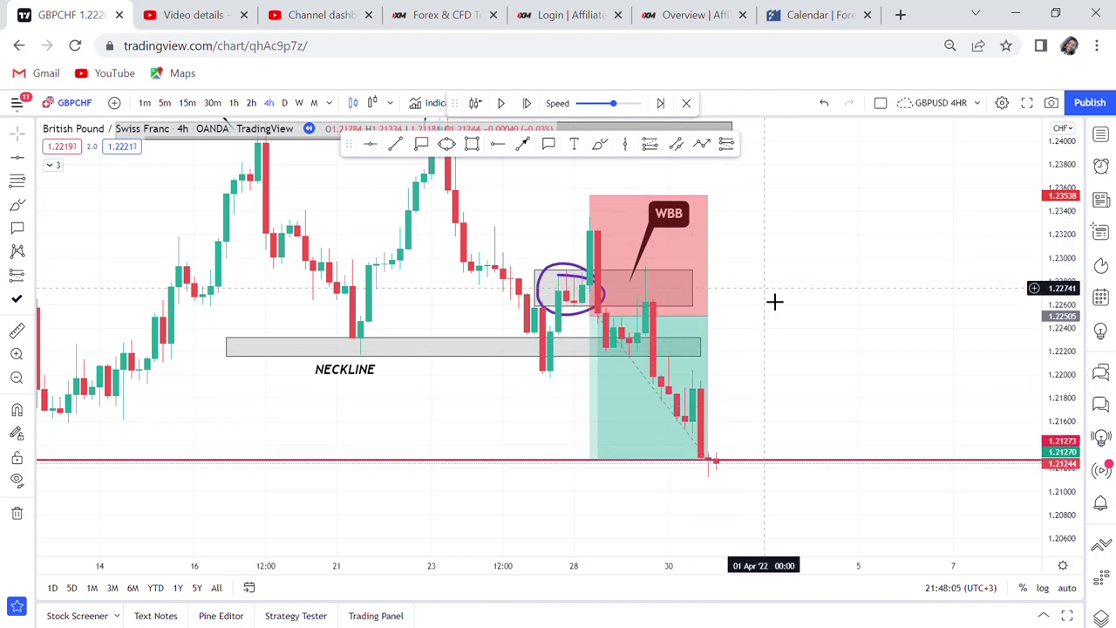
{"action": "left_click_drag", "start_coordinate": [775, 302], "coordinate": [822, 374]}
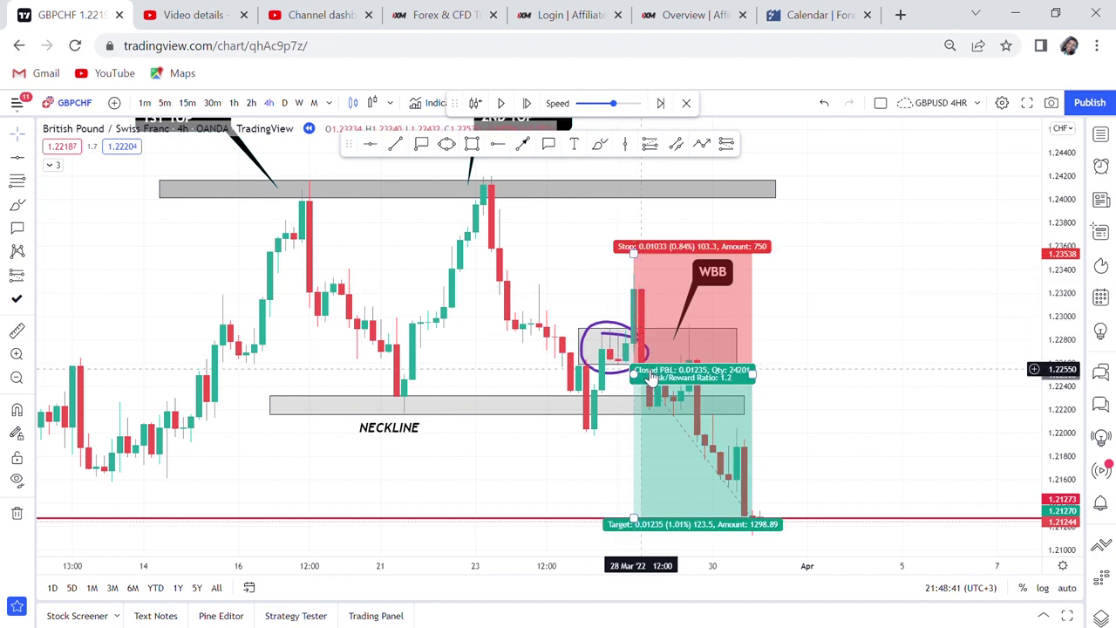
{"action": "left_click_drag", "start_coordinate": [847, 433], "coordinate": [822, 389]}
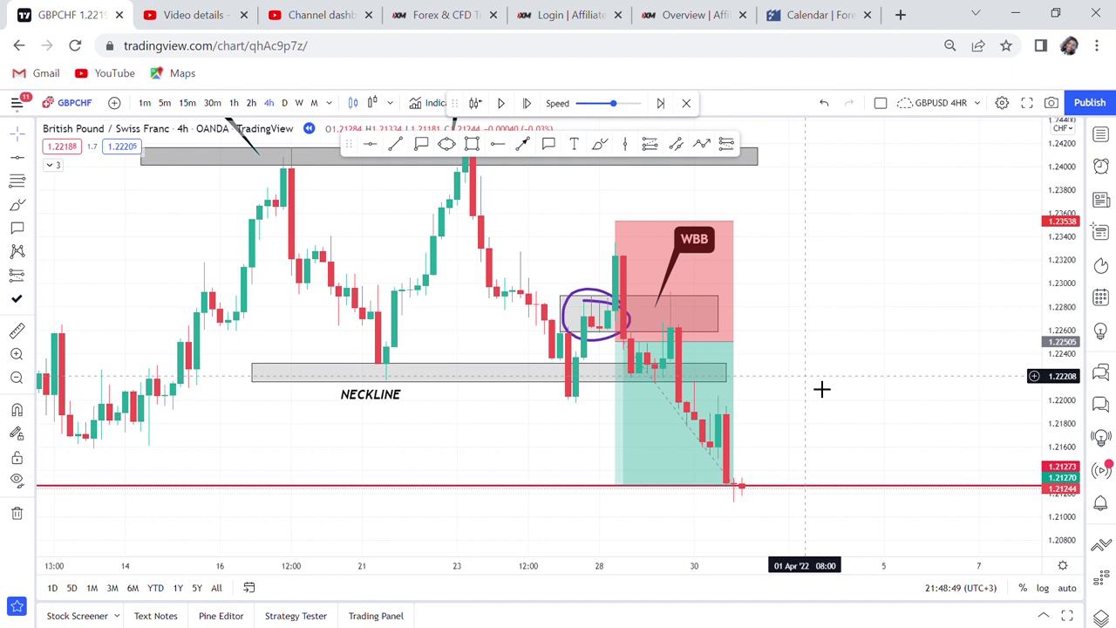
{"action": "left_click_drag", "start_coordinate": [805, 290], "coordinate": [864, 351]}
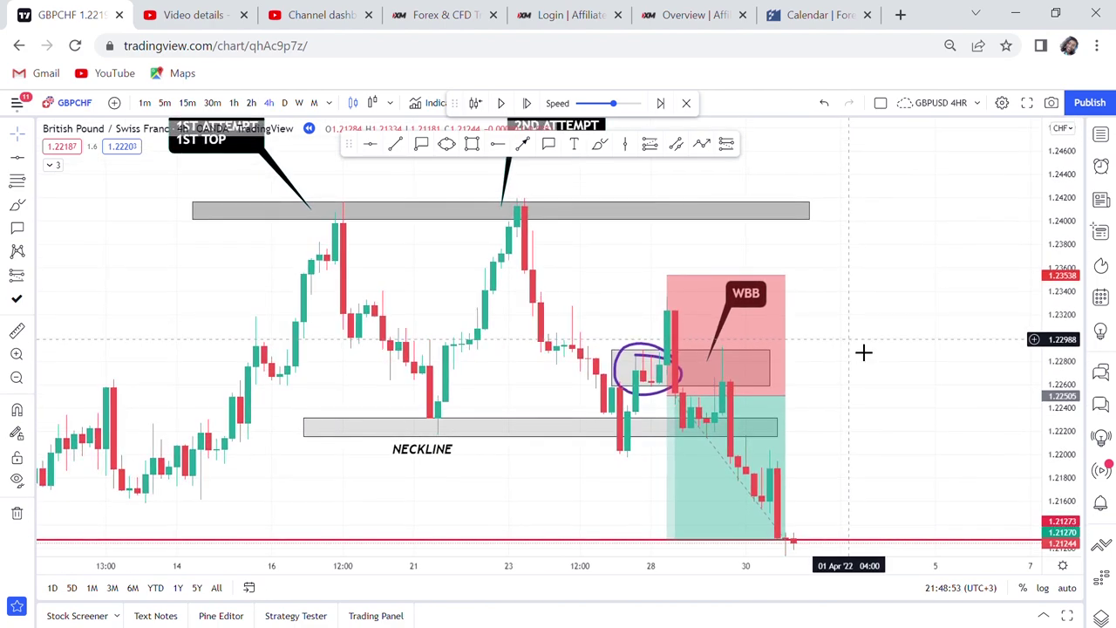